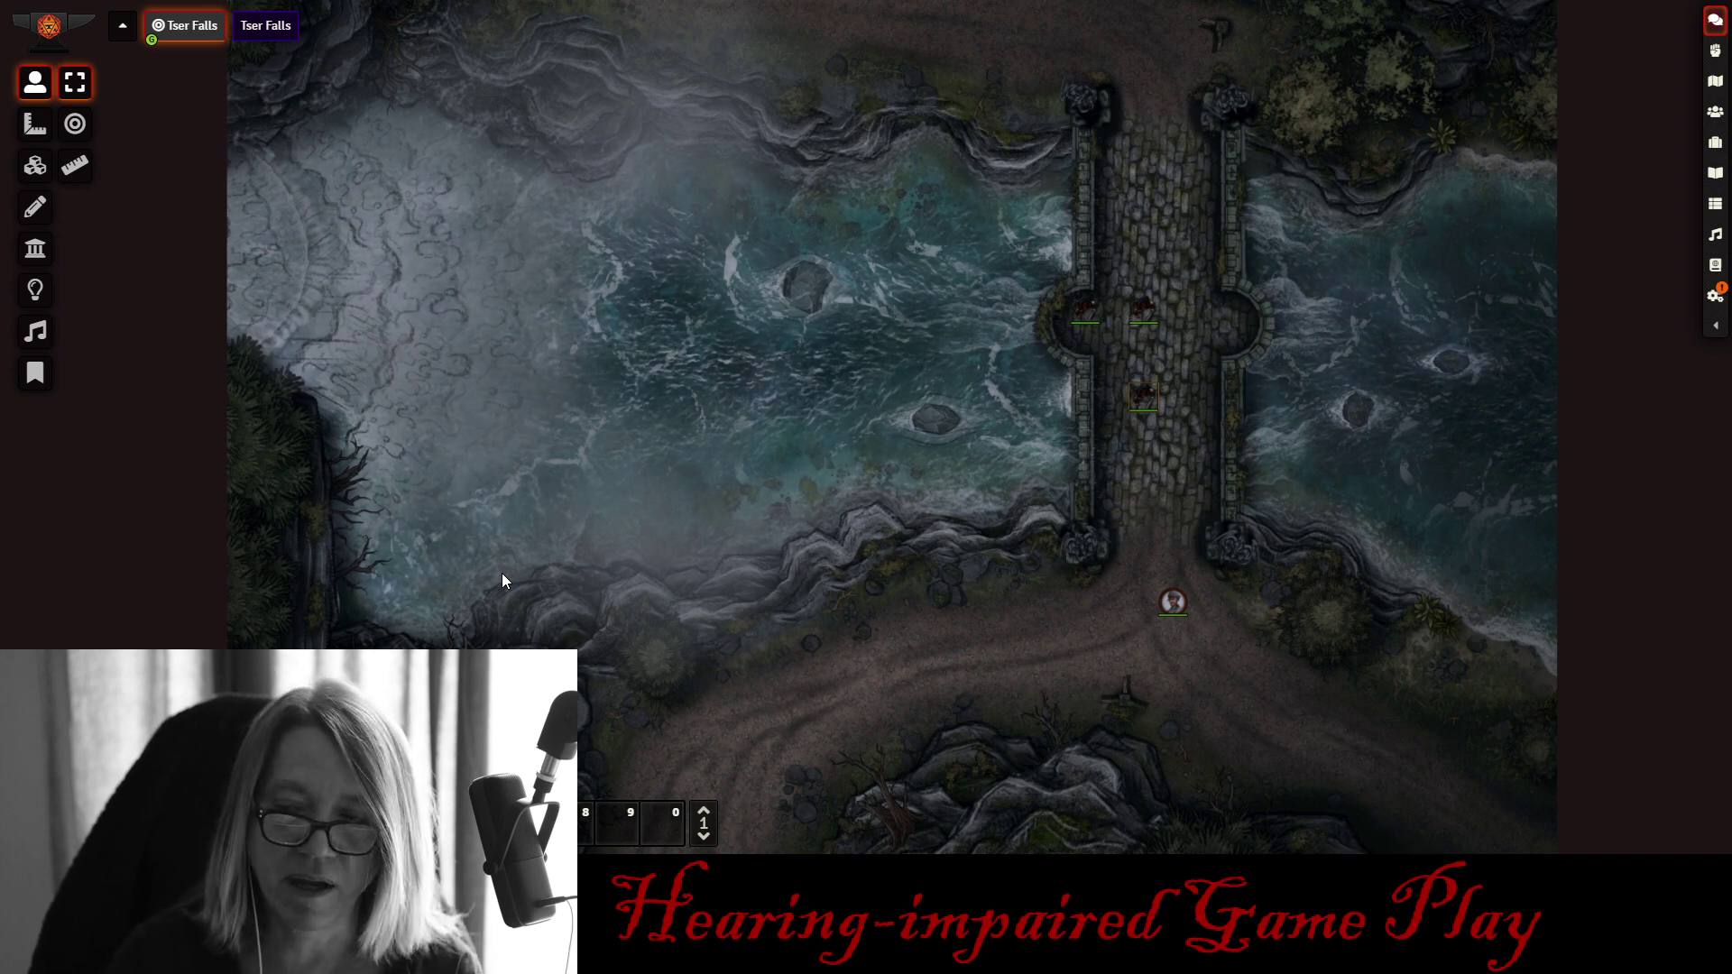
- Open the Tser Falls journal entry and place its window over the map
left_click_drag(820, 510, 487, 512)
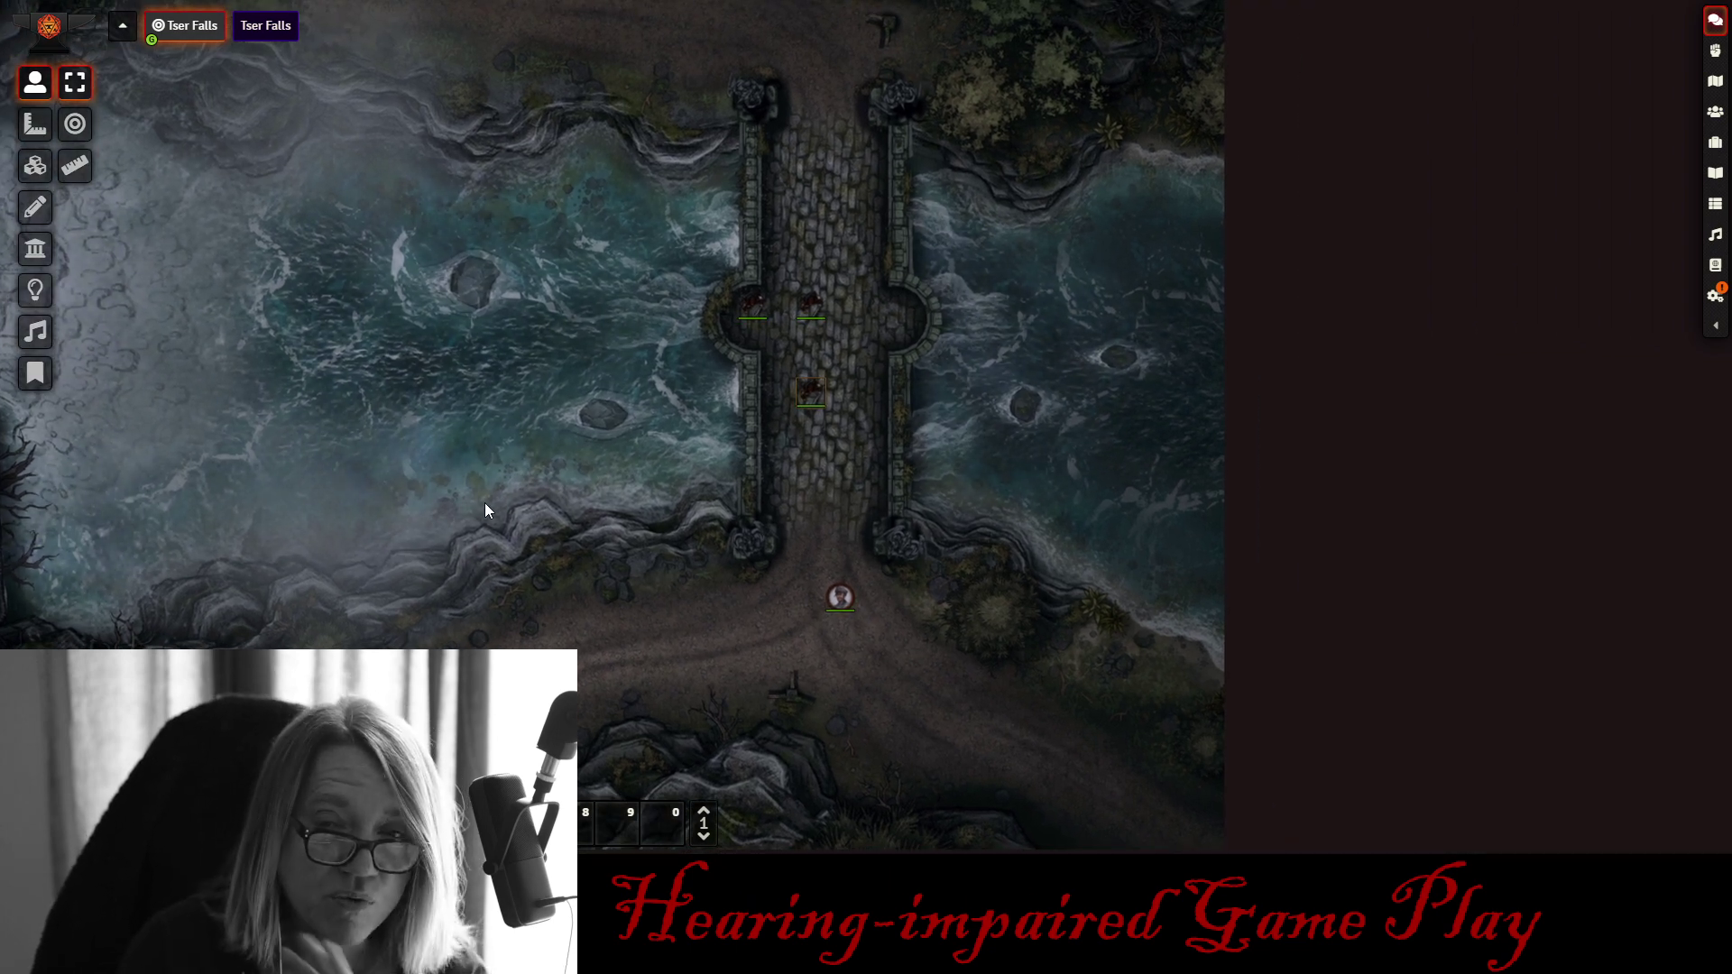
left_click(1716, 174)
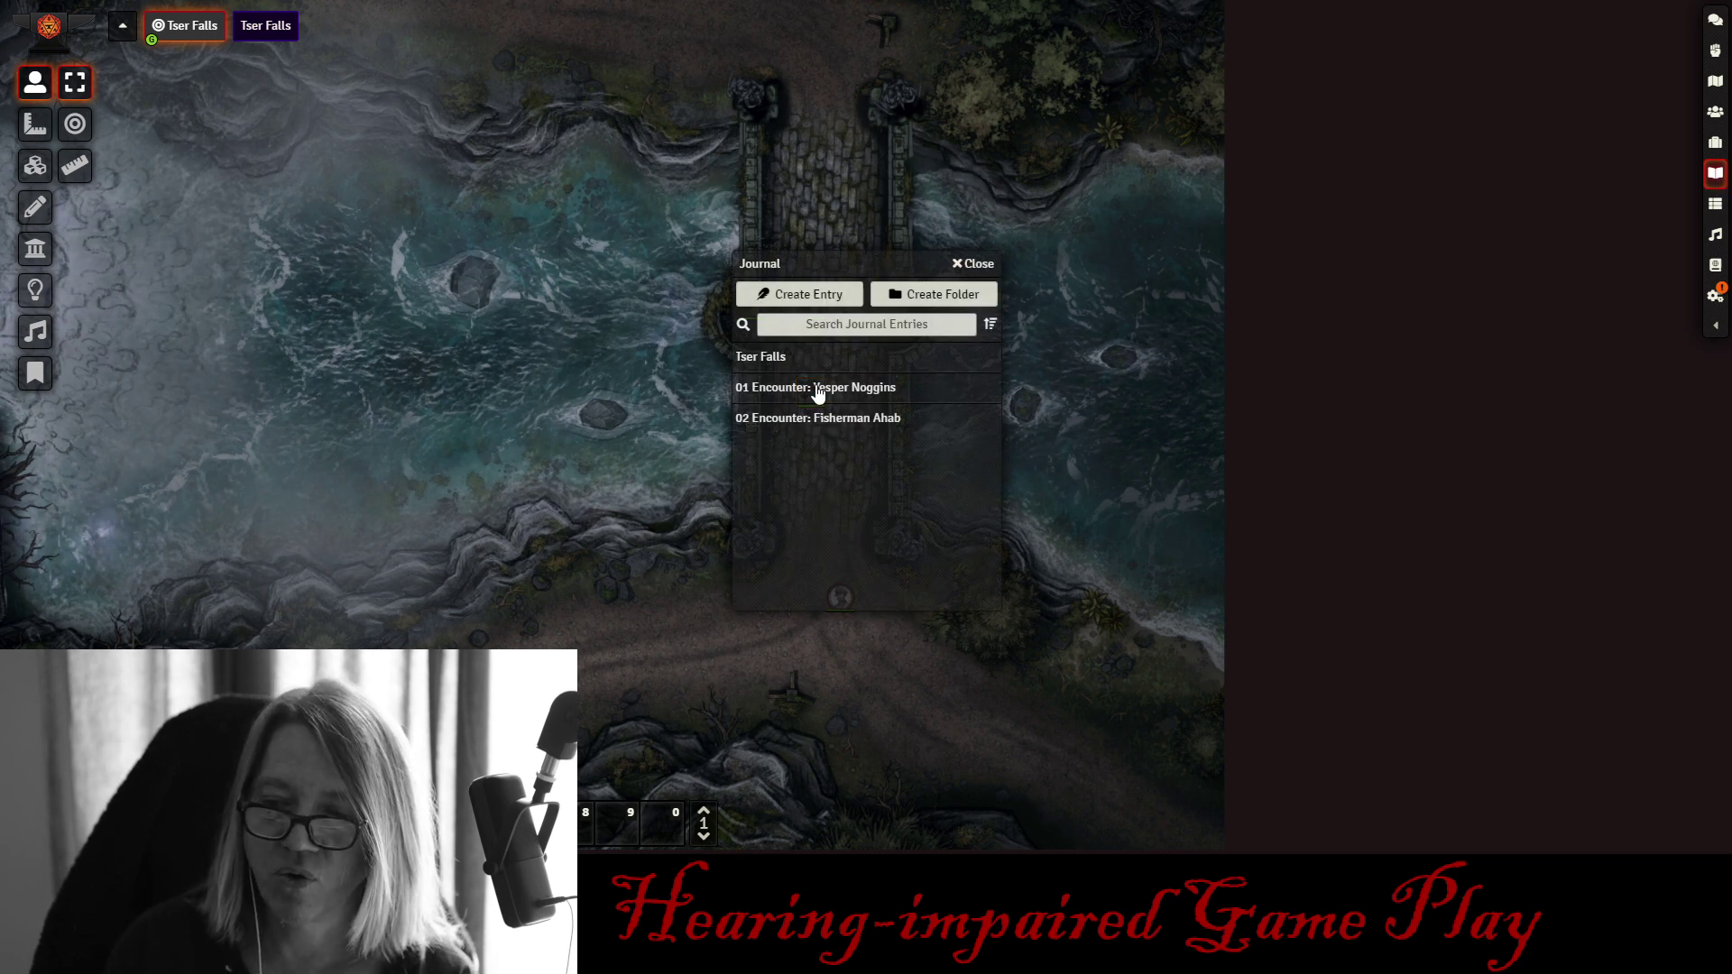
left_click(766, 358)
left_click_drag(746, 84, 626, 114)
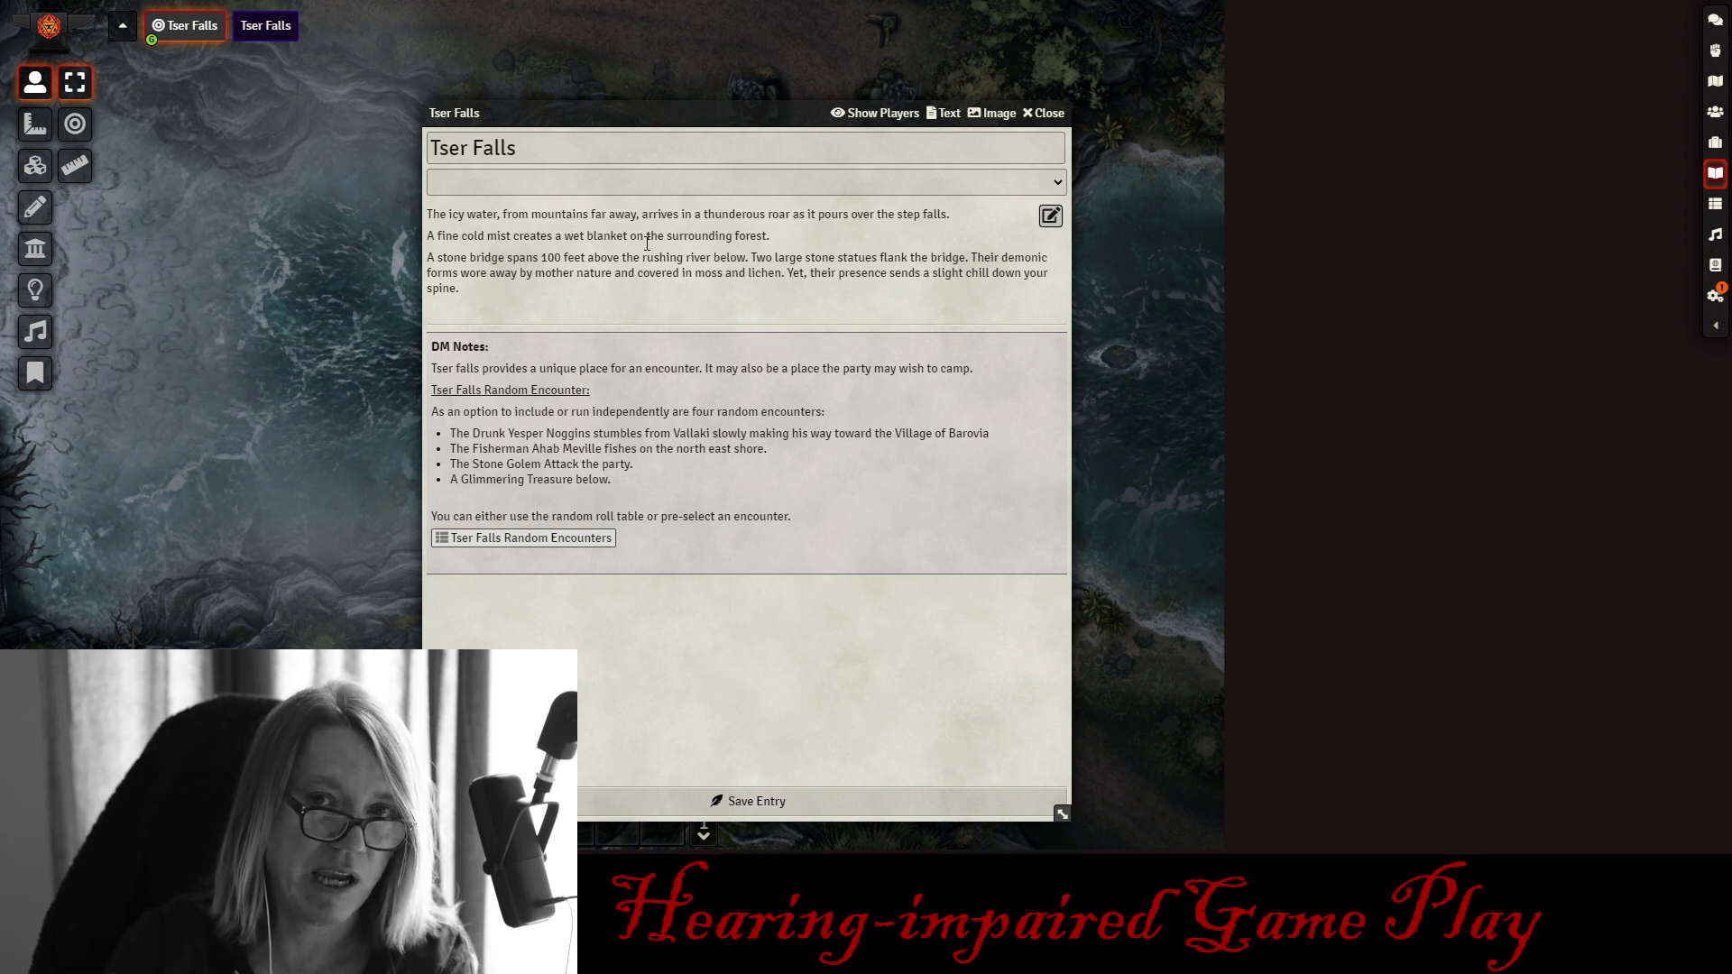
- Open the Tser Falls entry's text for editing and show the text content to all players
left_click(1050, 218)
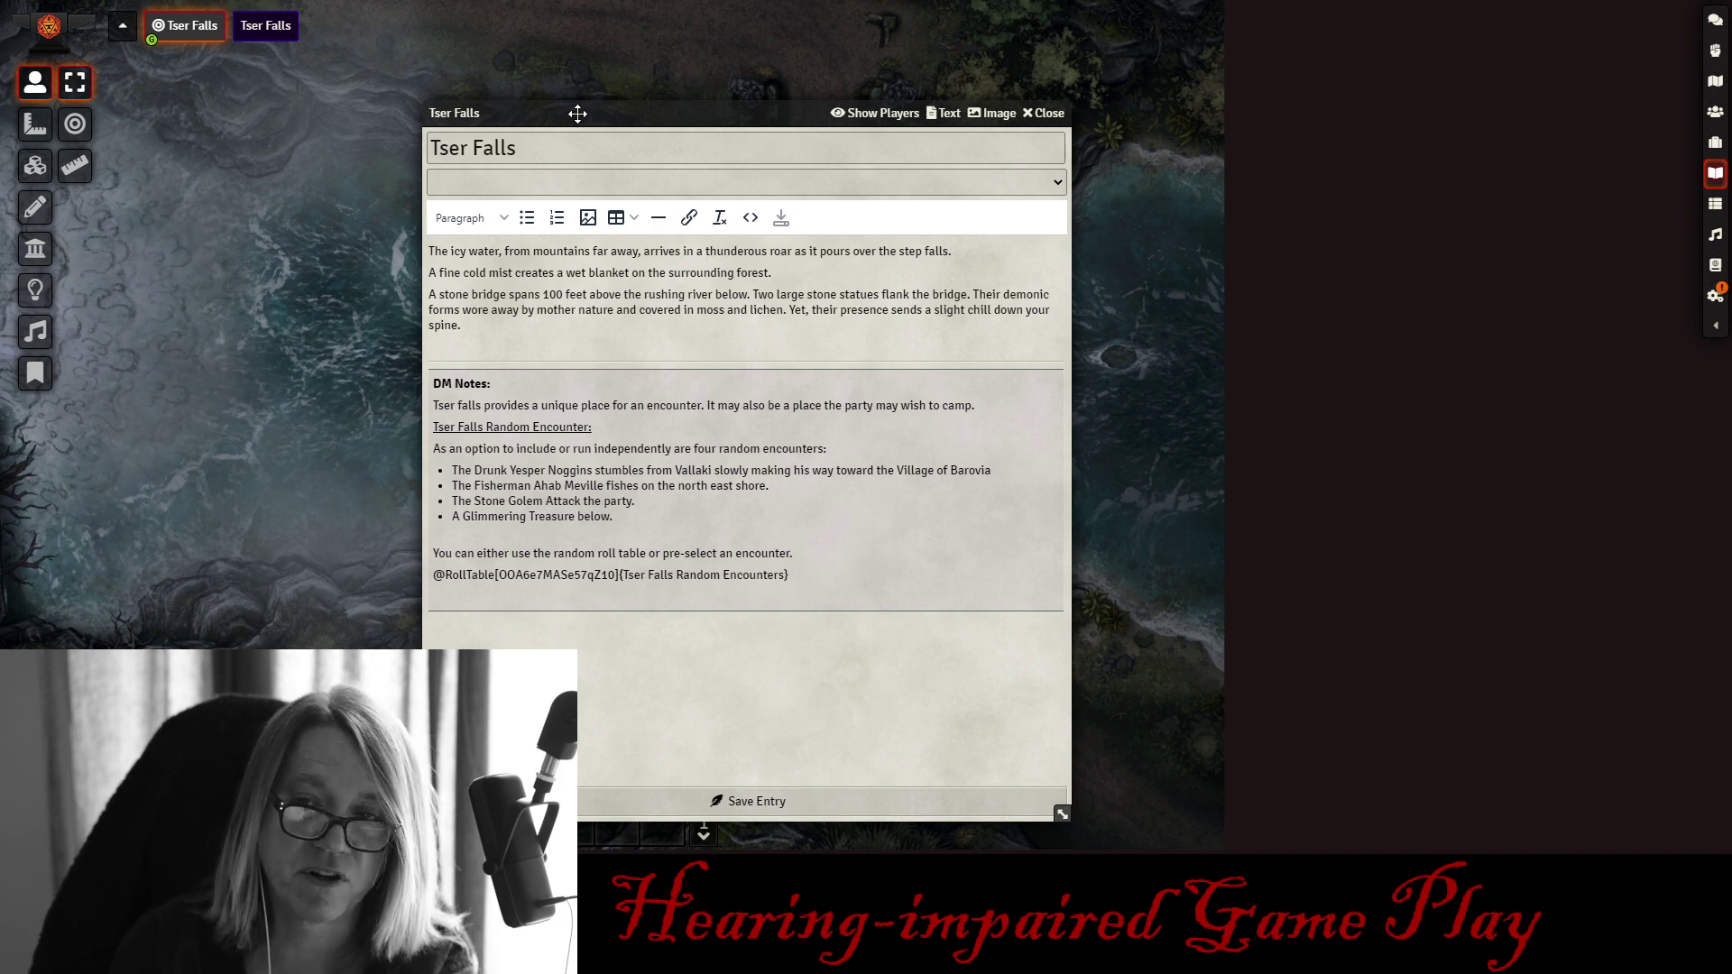
mouse_move(578, 112)
left_mouse_down()
mouse_move(985, 150)
mouse_move(595, 143)
mouse_move(582, 113)
left_mouse_up()
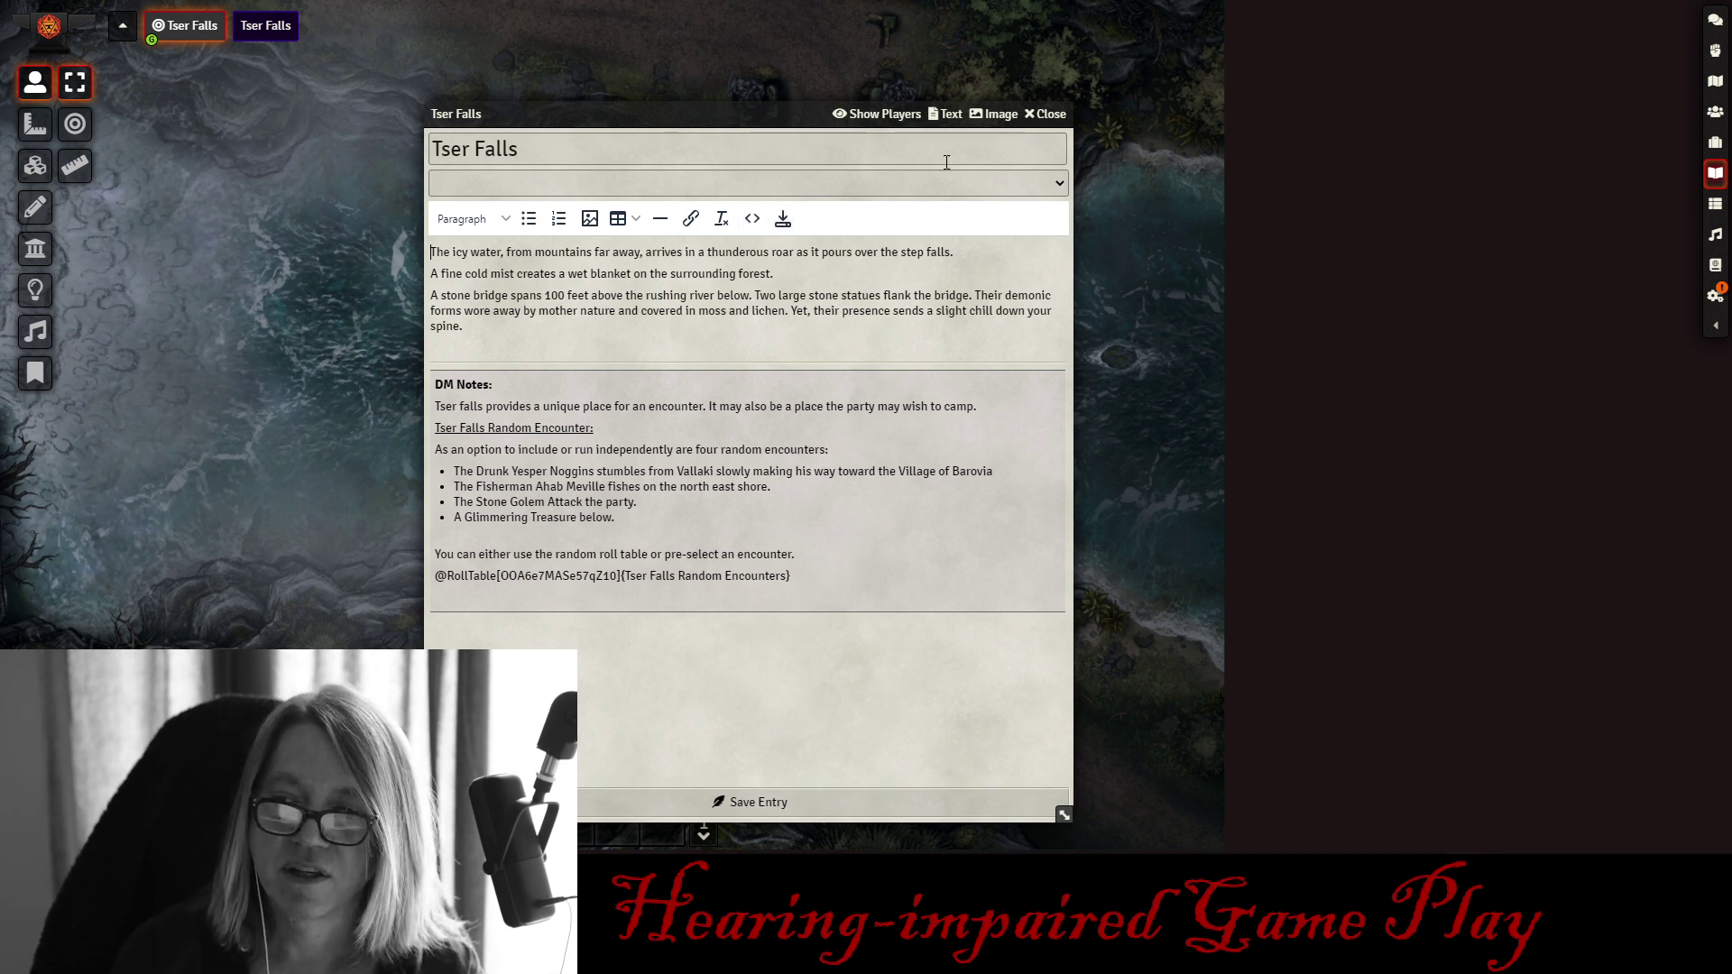
left_click(869, 114)
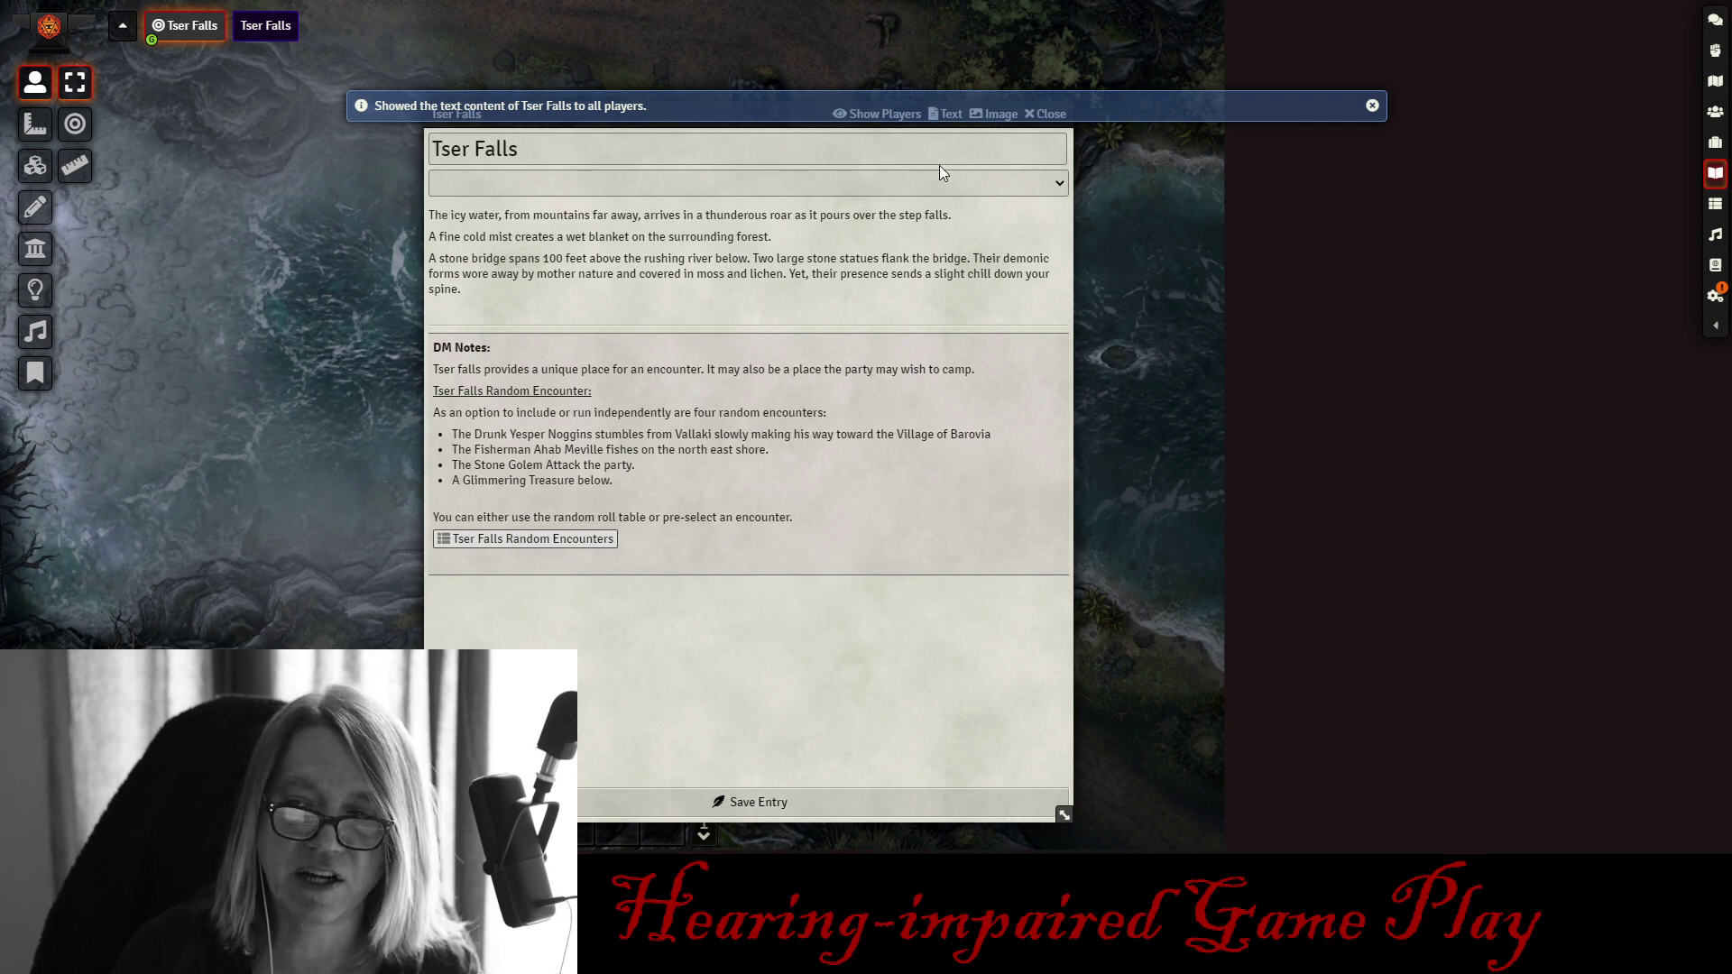
- Examine the custom Secret format on the DM Notes block in the text editor and show the entry to the players again
left_click(1046, 219)
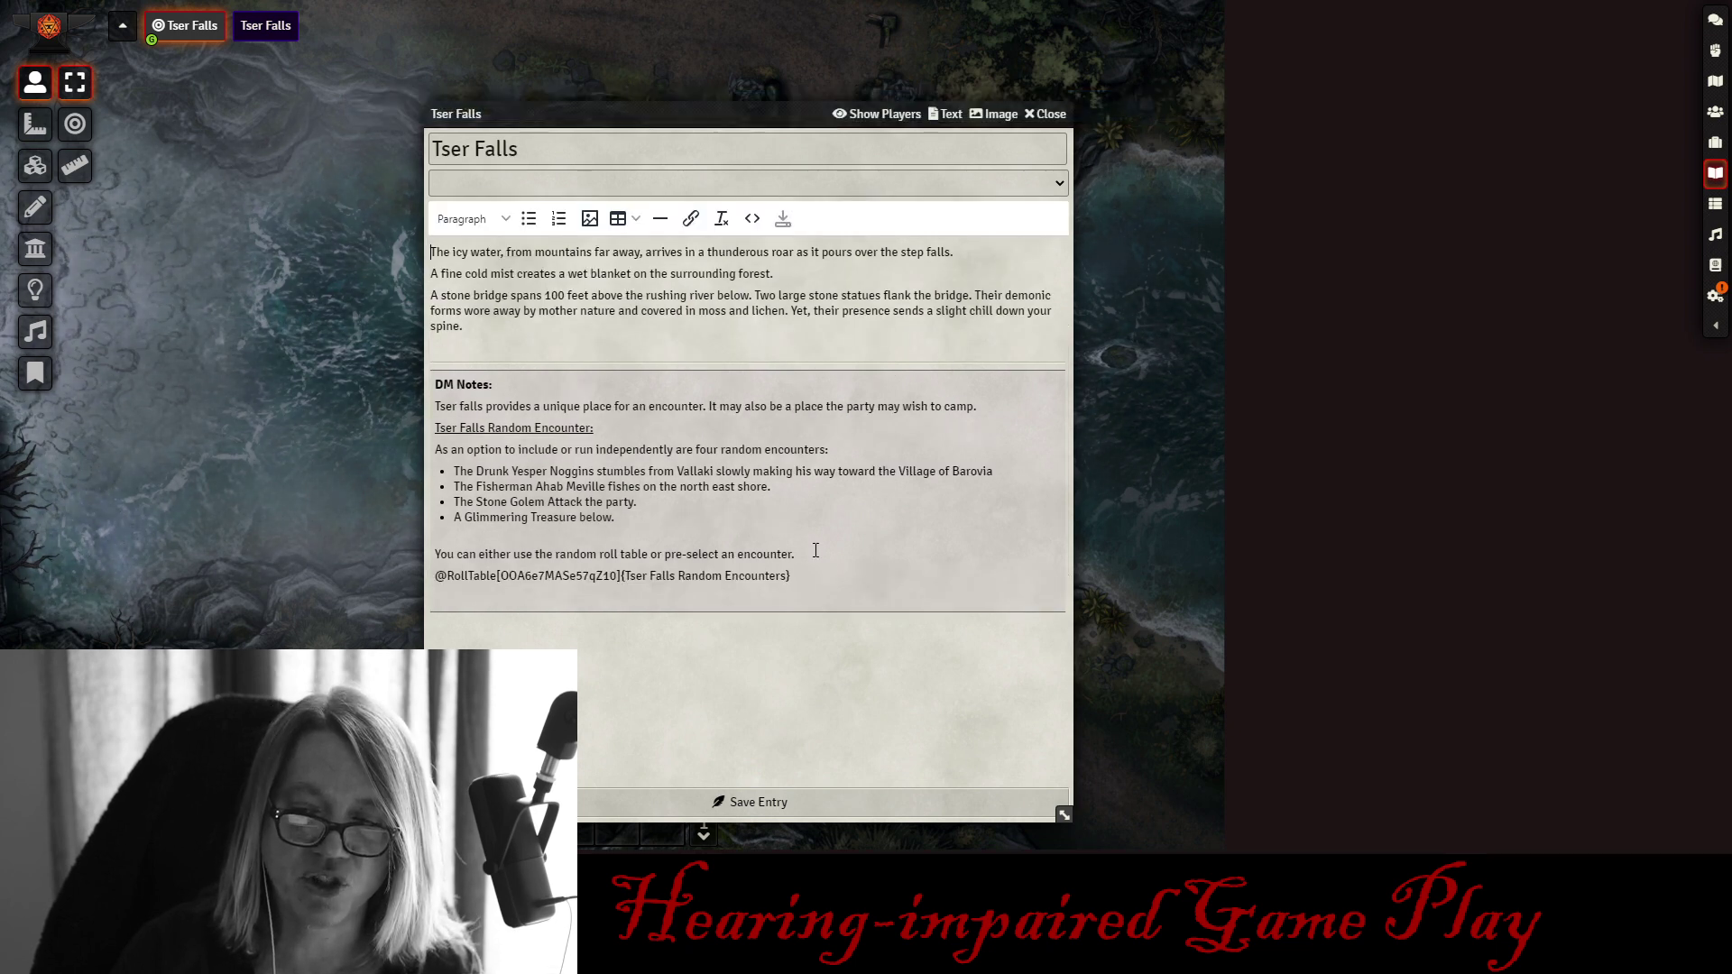
left_click_drag(798, 579, 435, 385)
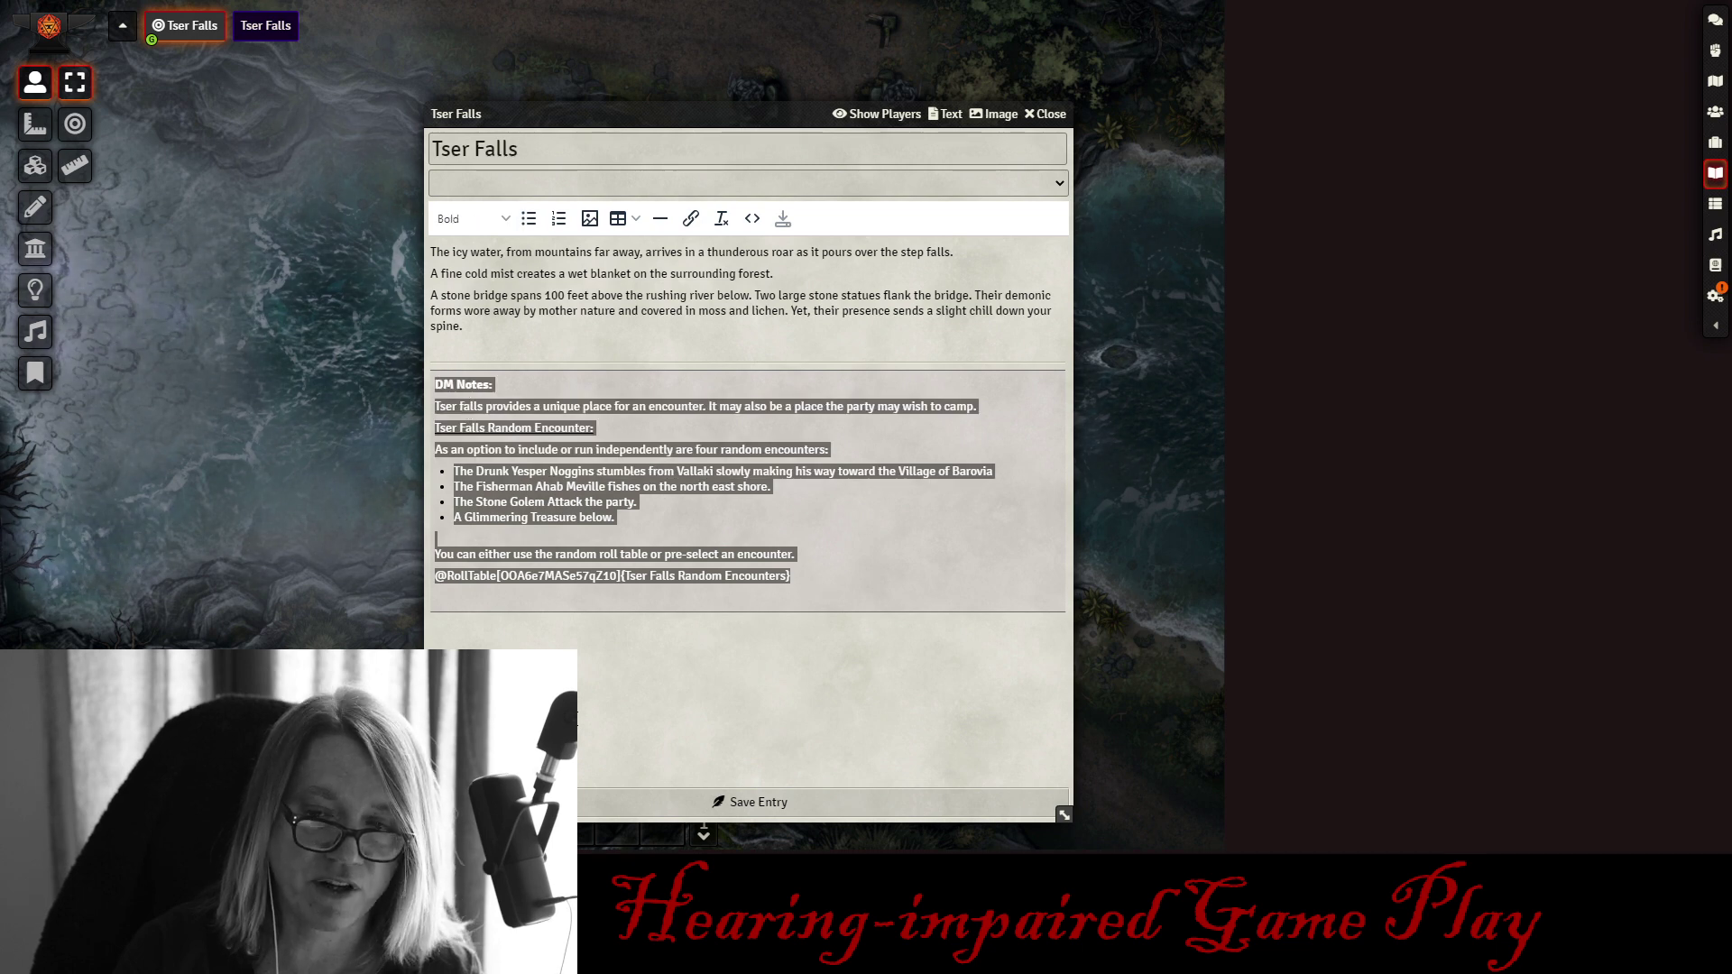
left_click(579, 715)
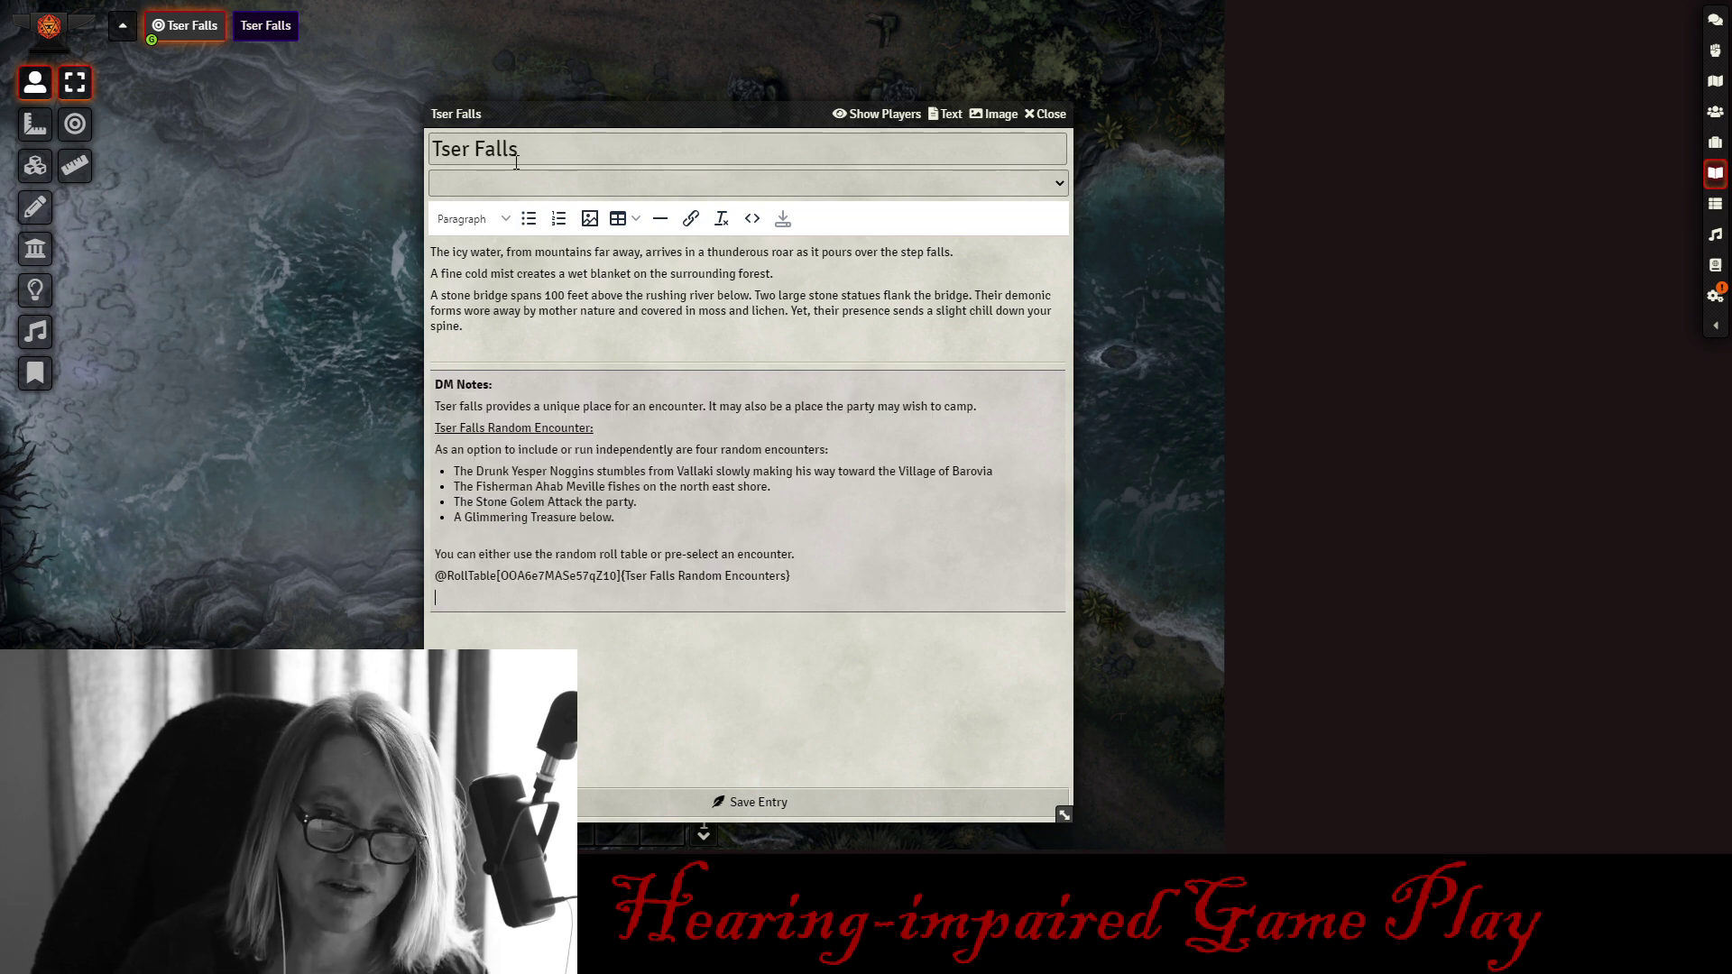
left_click(471, 219)
mouse_move(490, 374)
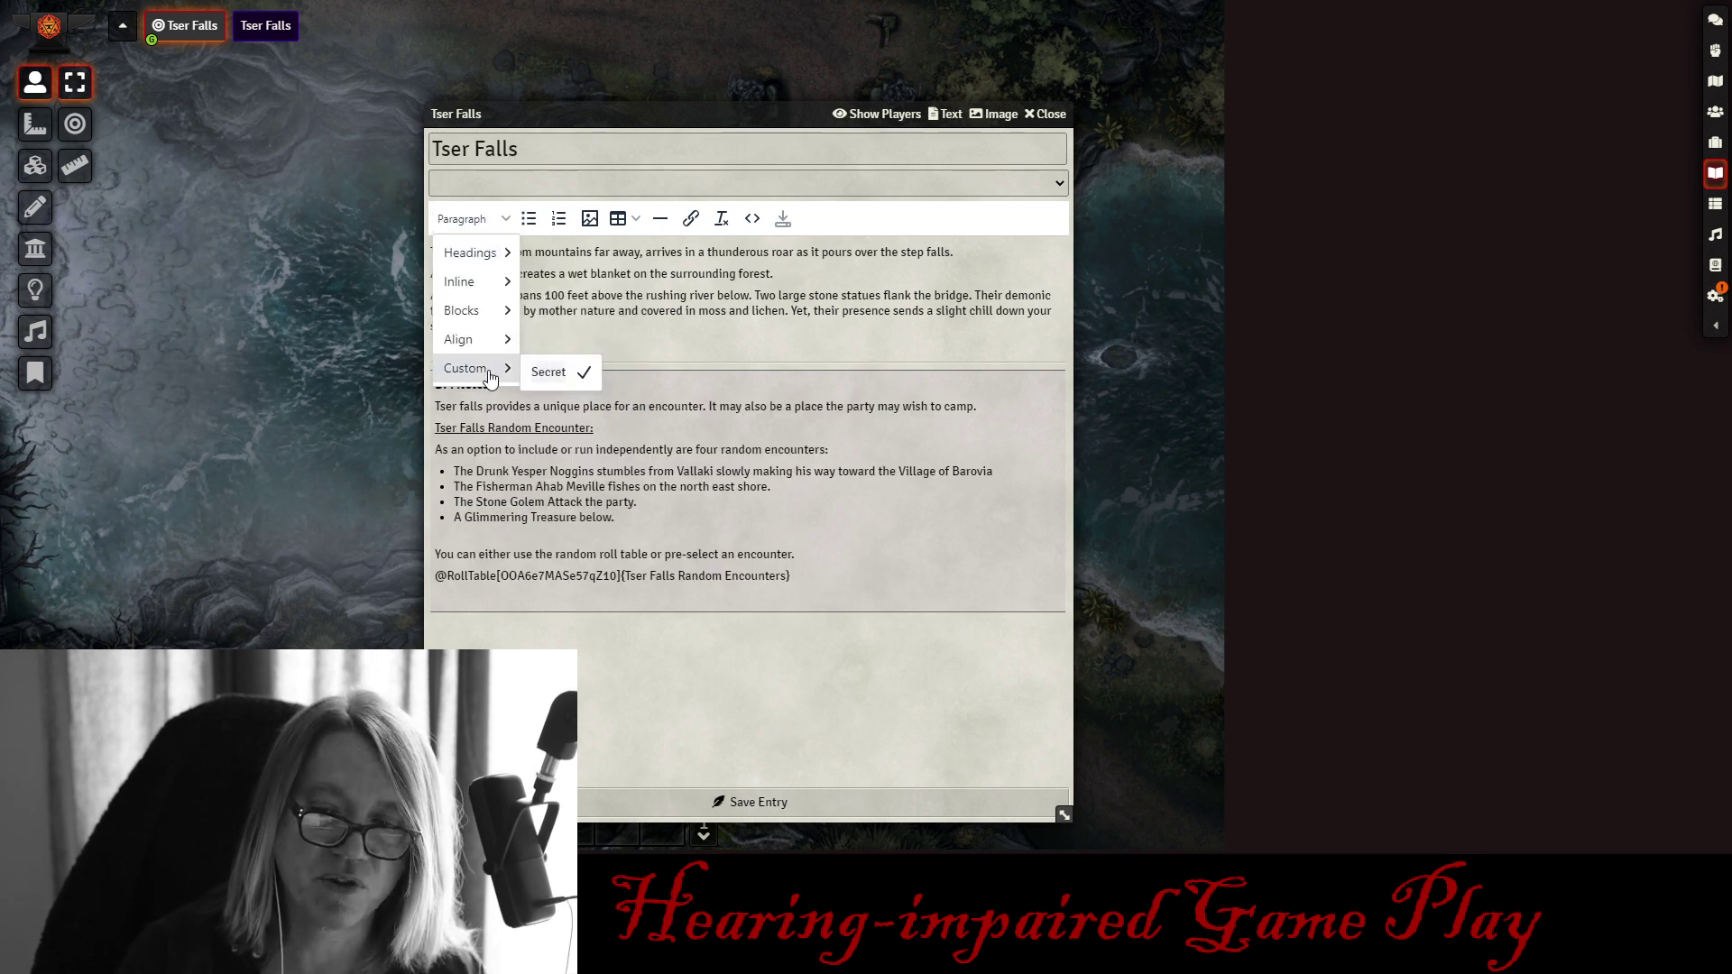
left_click(551, 372)
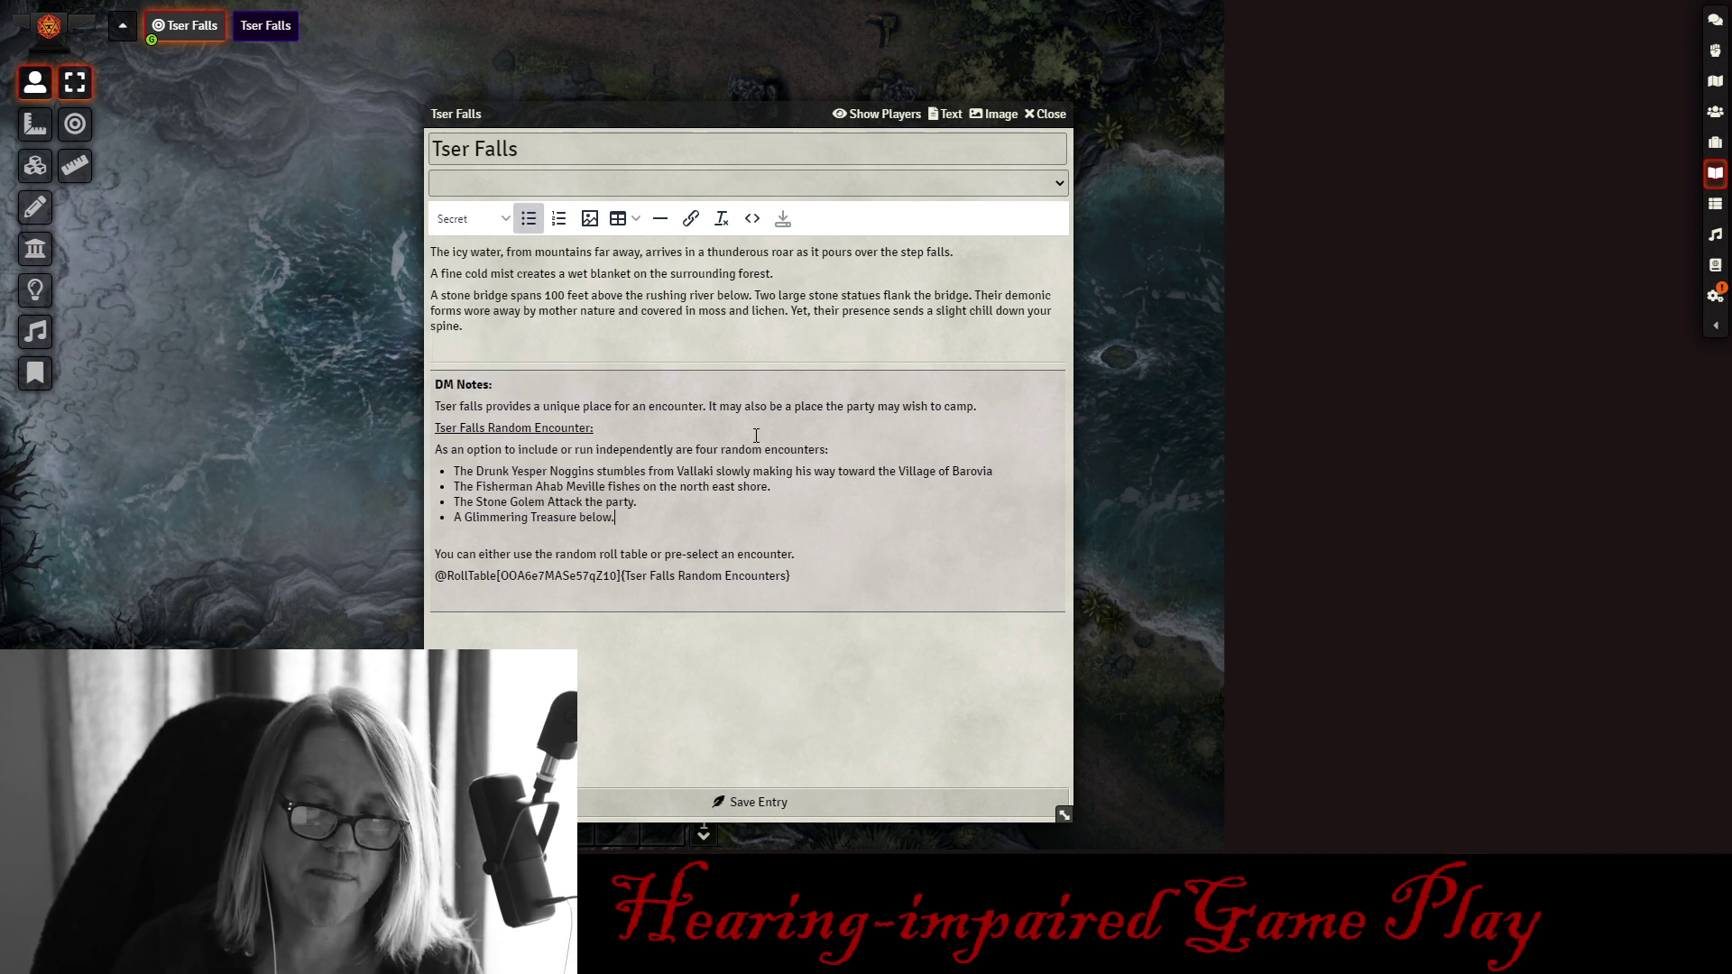
left_click(890, 115)
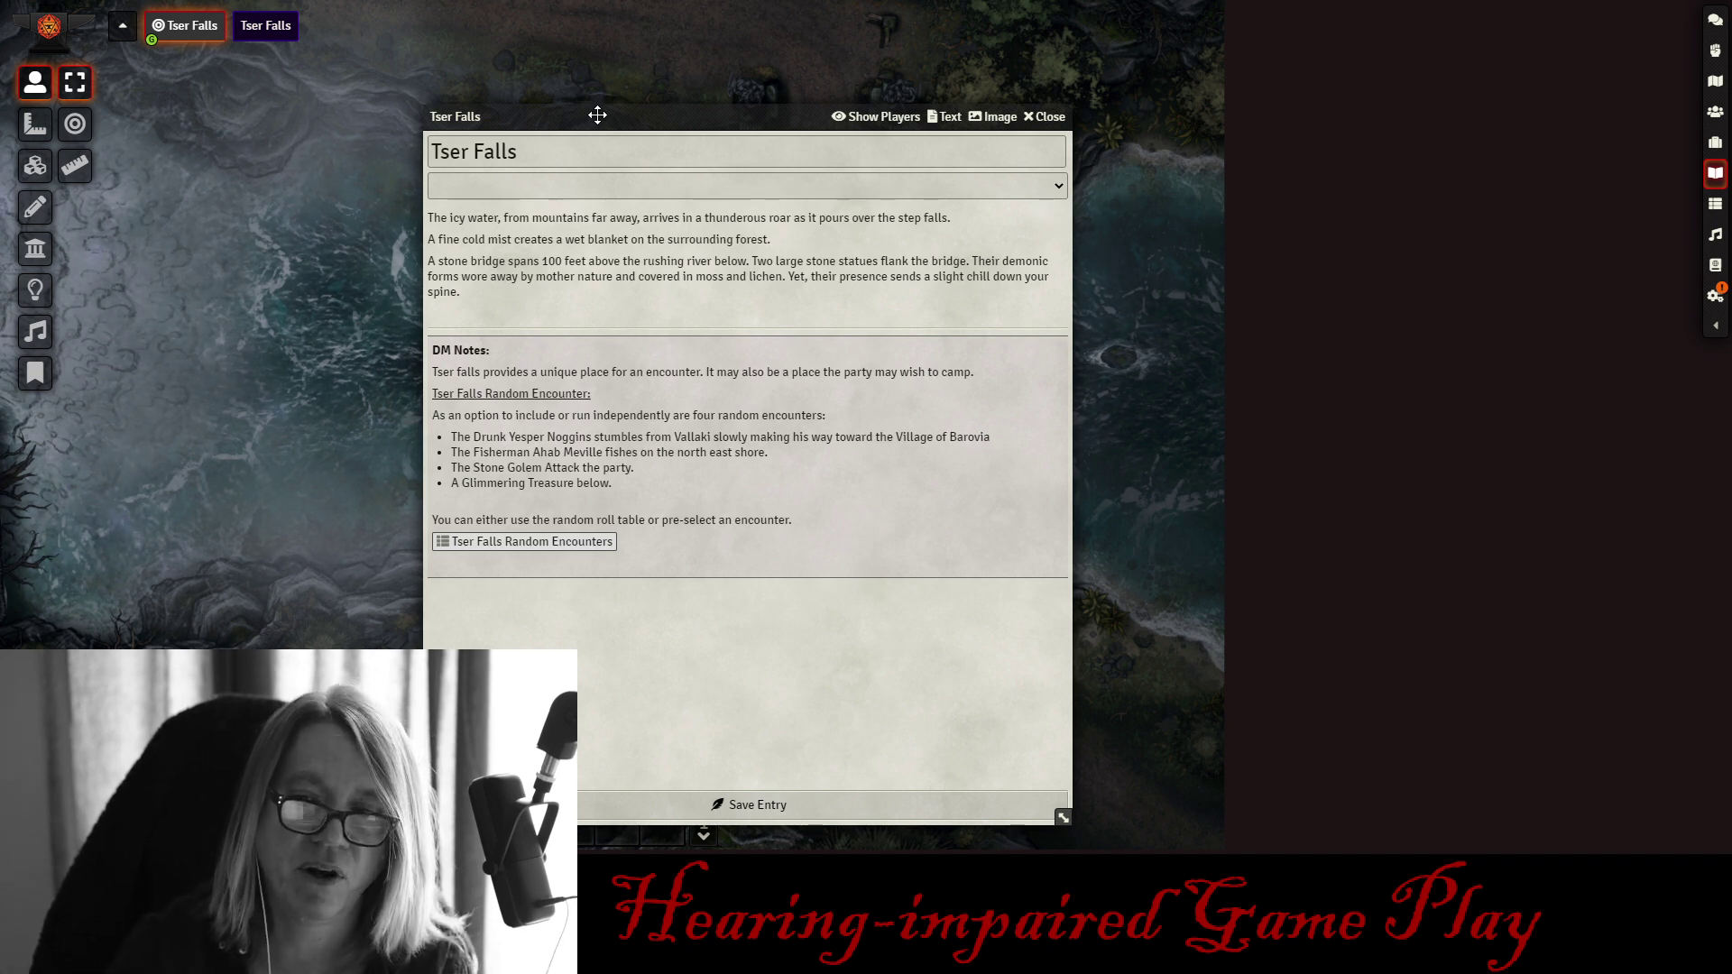
- Move the Tser Falls entry clear of the bridge and close the journal directory
left_click_drag(618, 114, 1024, 105)
left_click_drag(568, 284, 285, 270)
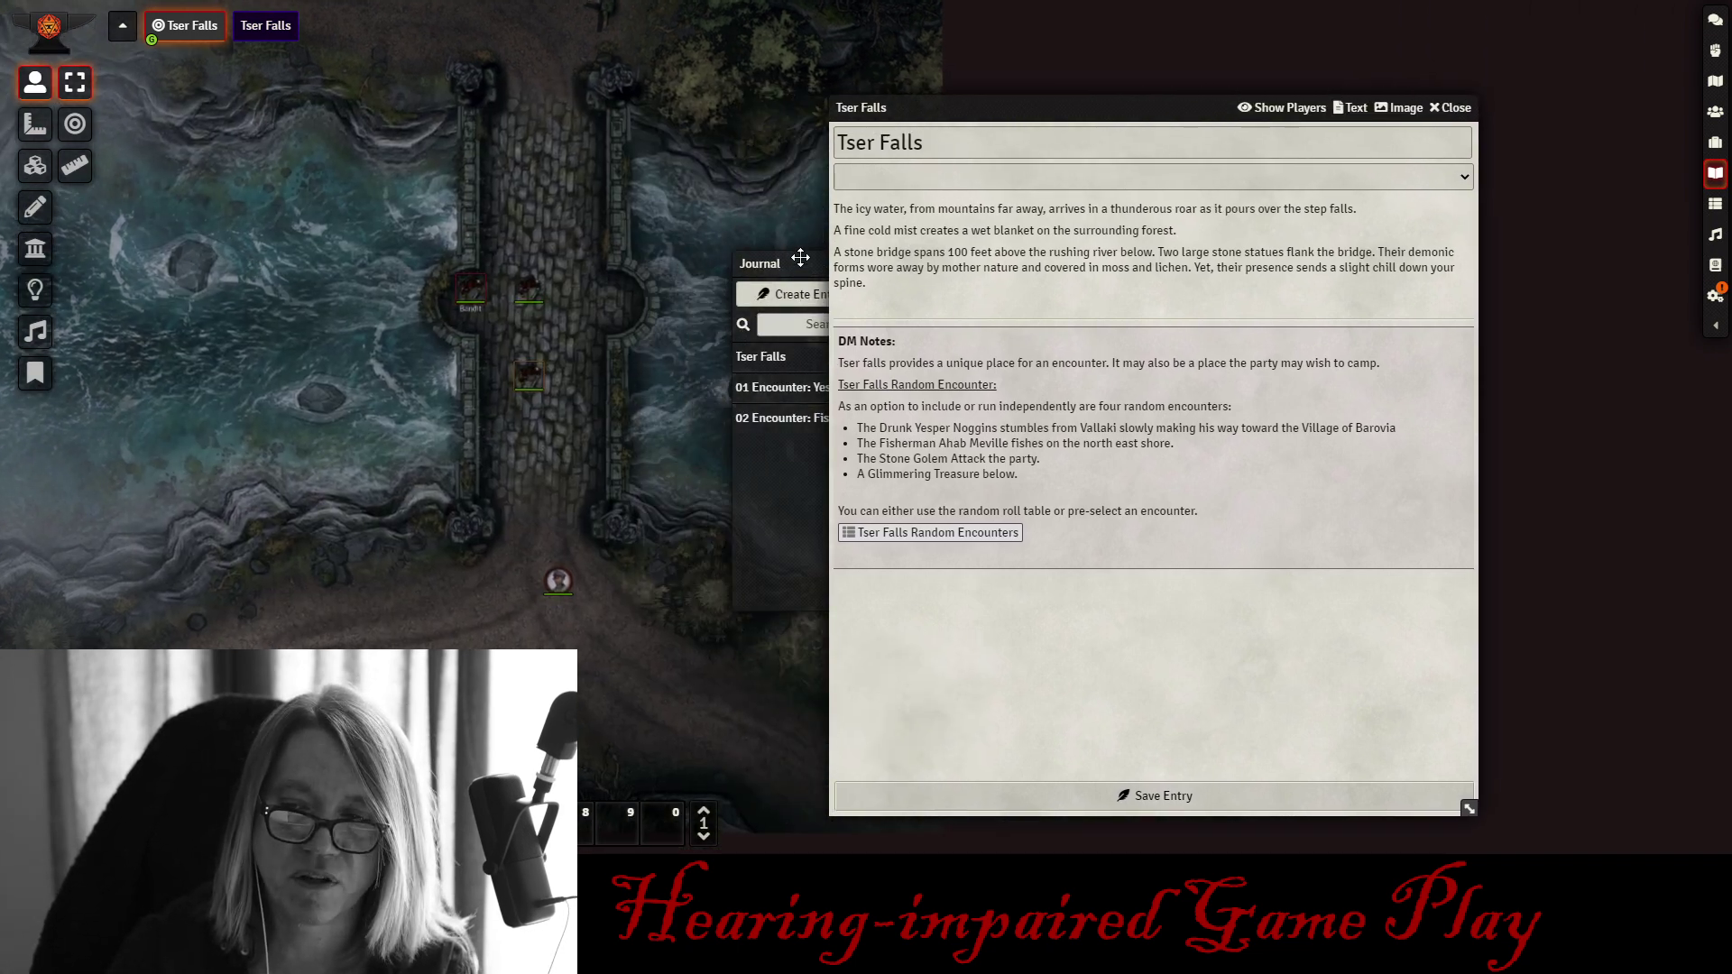
left_click_drag(800, 258, 439, 257)
left_click(607, 261)
scroll(636, 377, "down", 3)
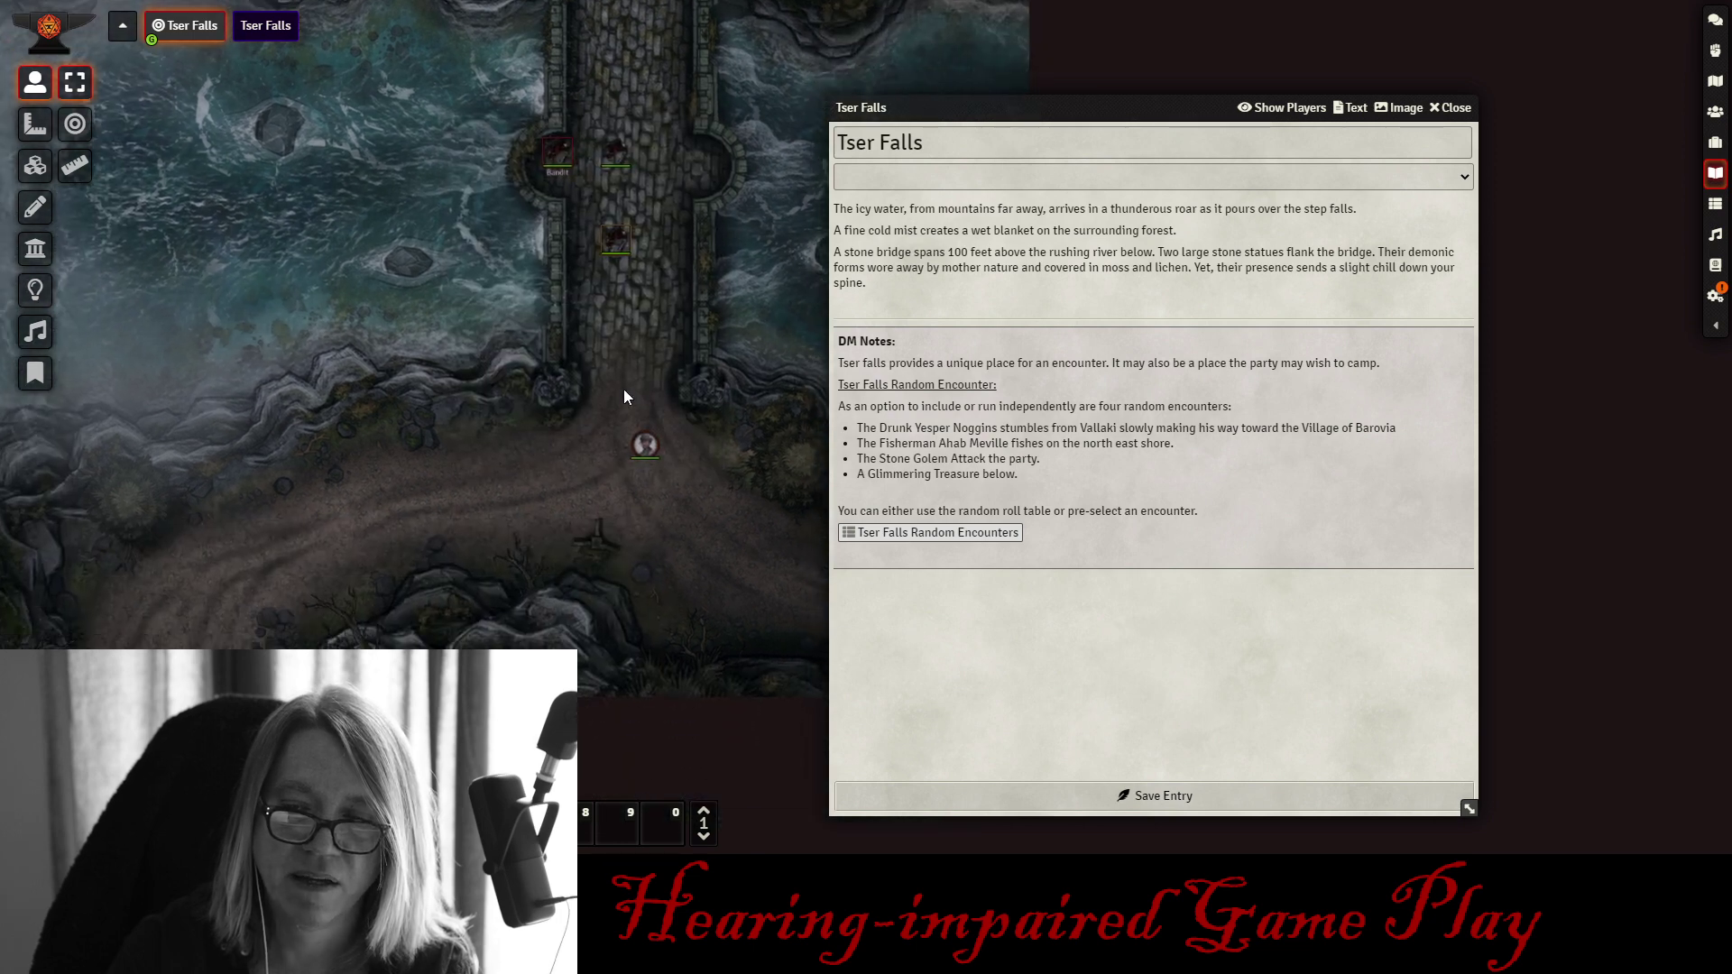
scroll(420, 475, "down", 5)
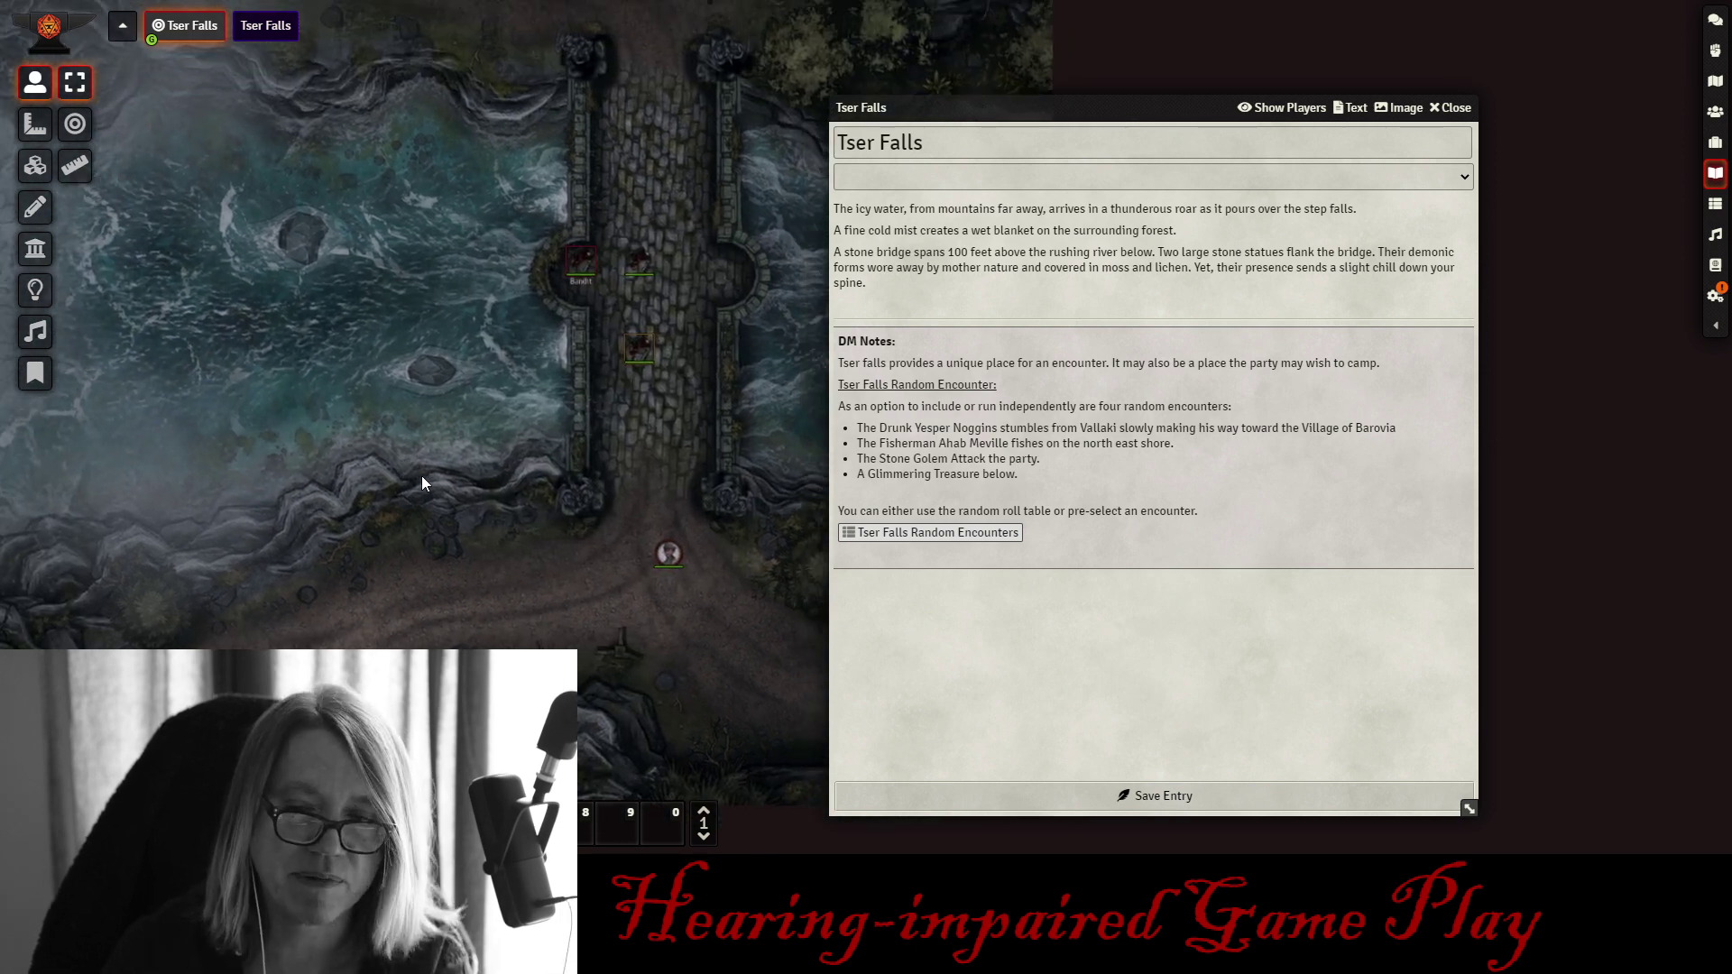
left_click_drag(547, 435, 229, 345)
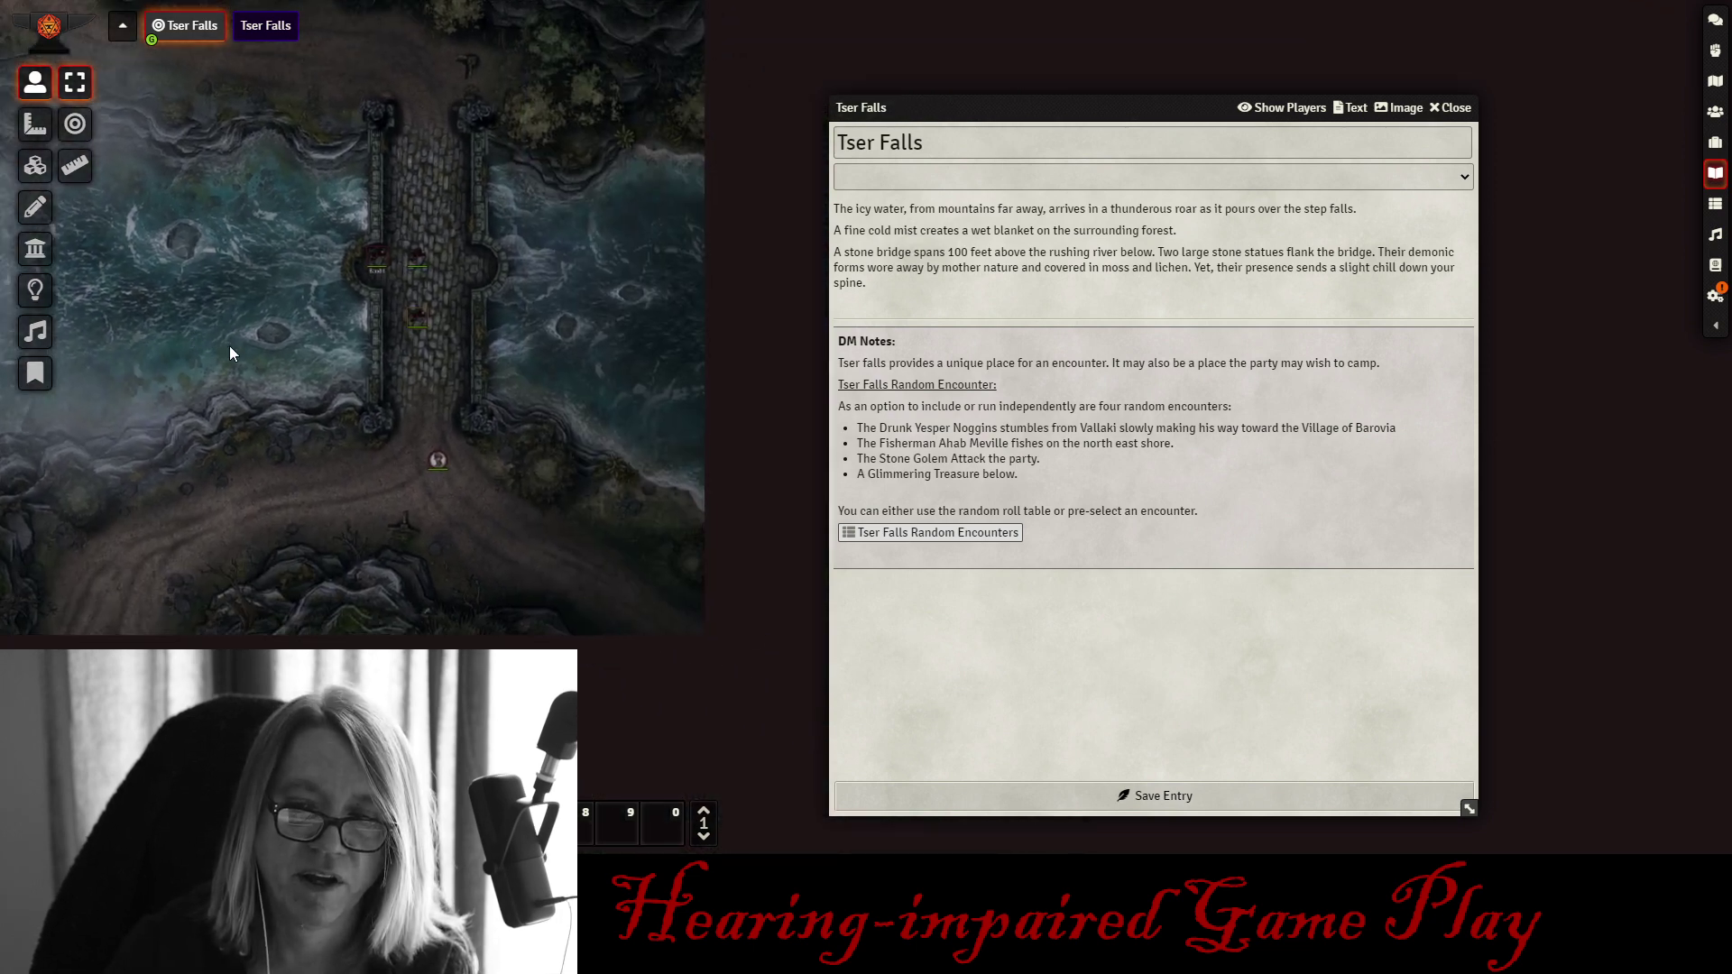
- Switch the Tser Falls entry to its waterfall image and show that image to the players
left_click_drag(971, 120, 548, 95)
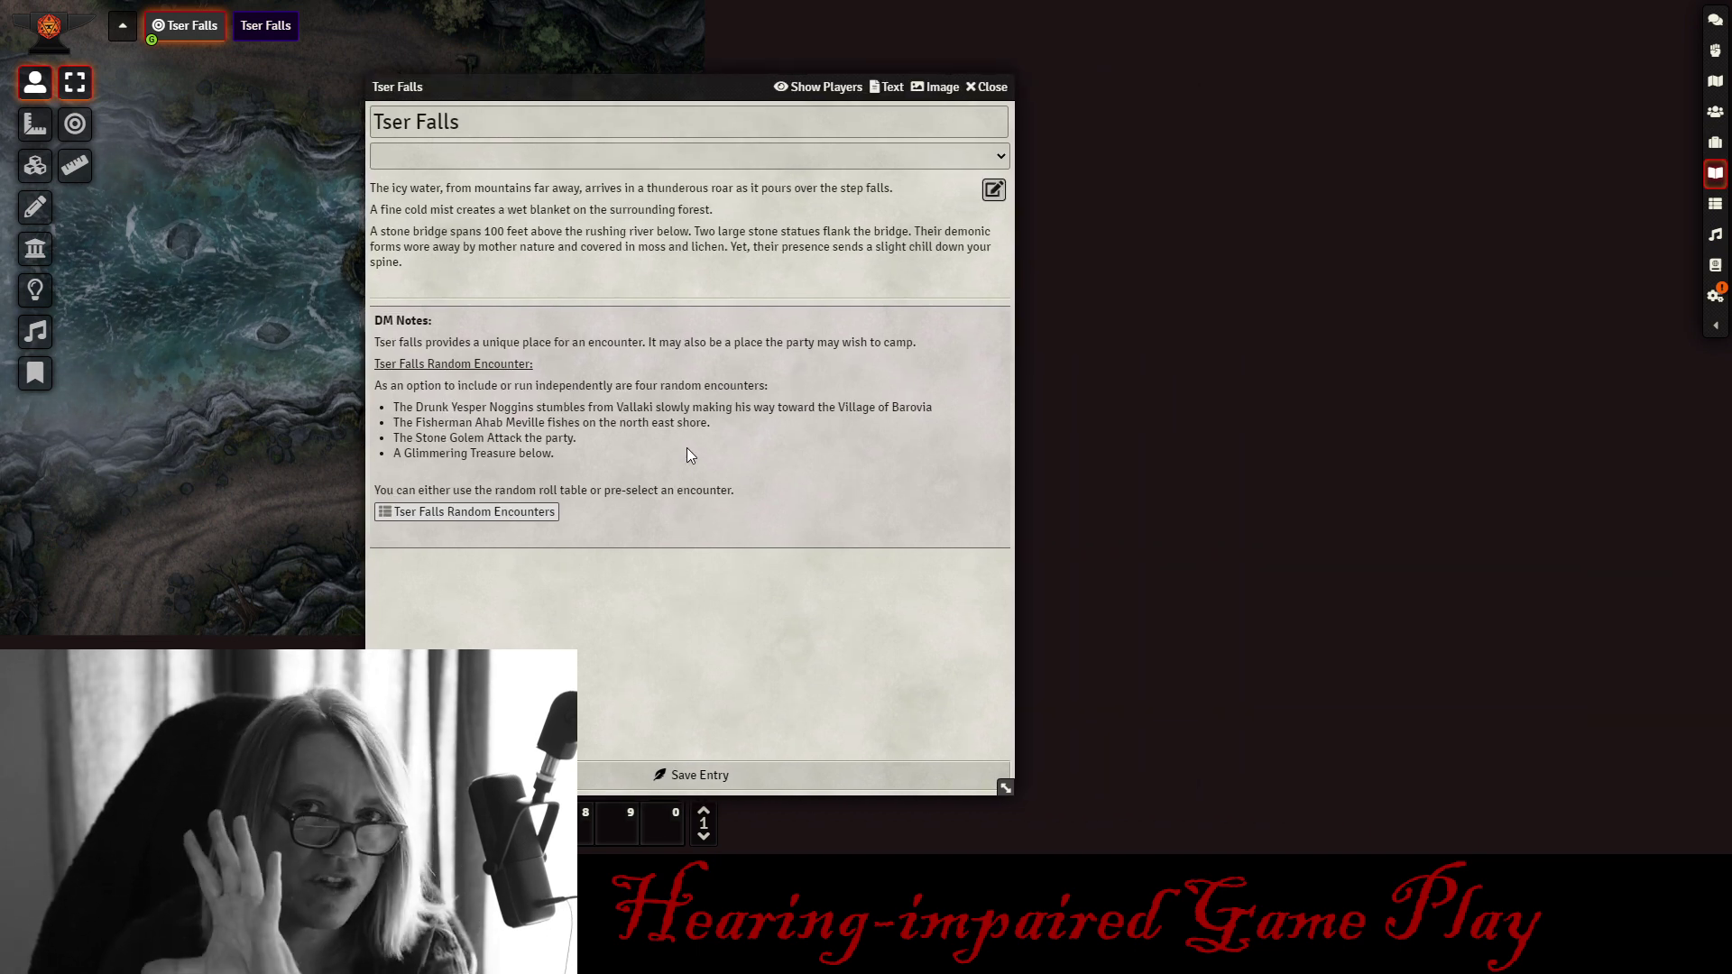
left_click(938, 87)
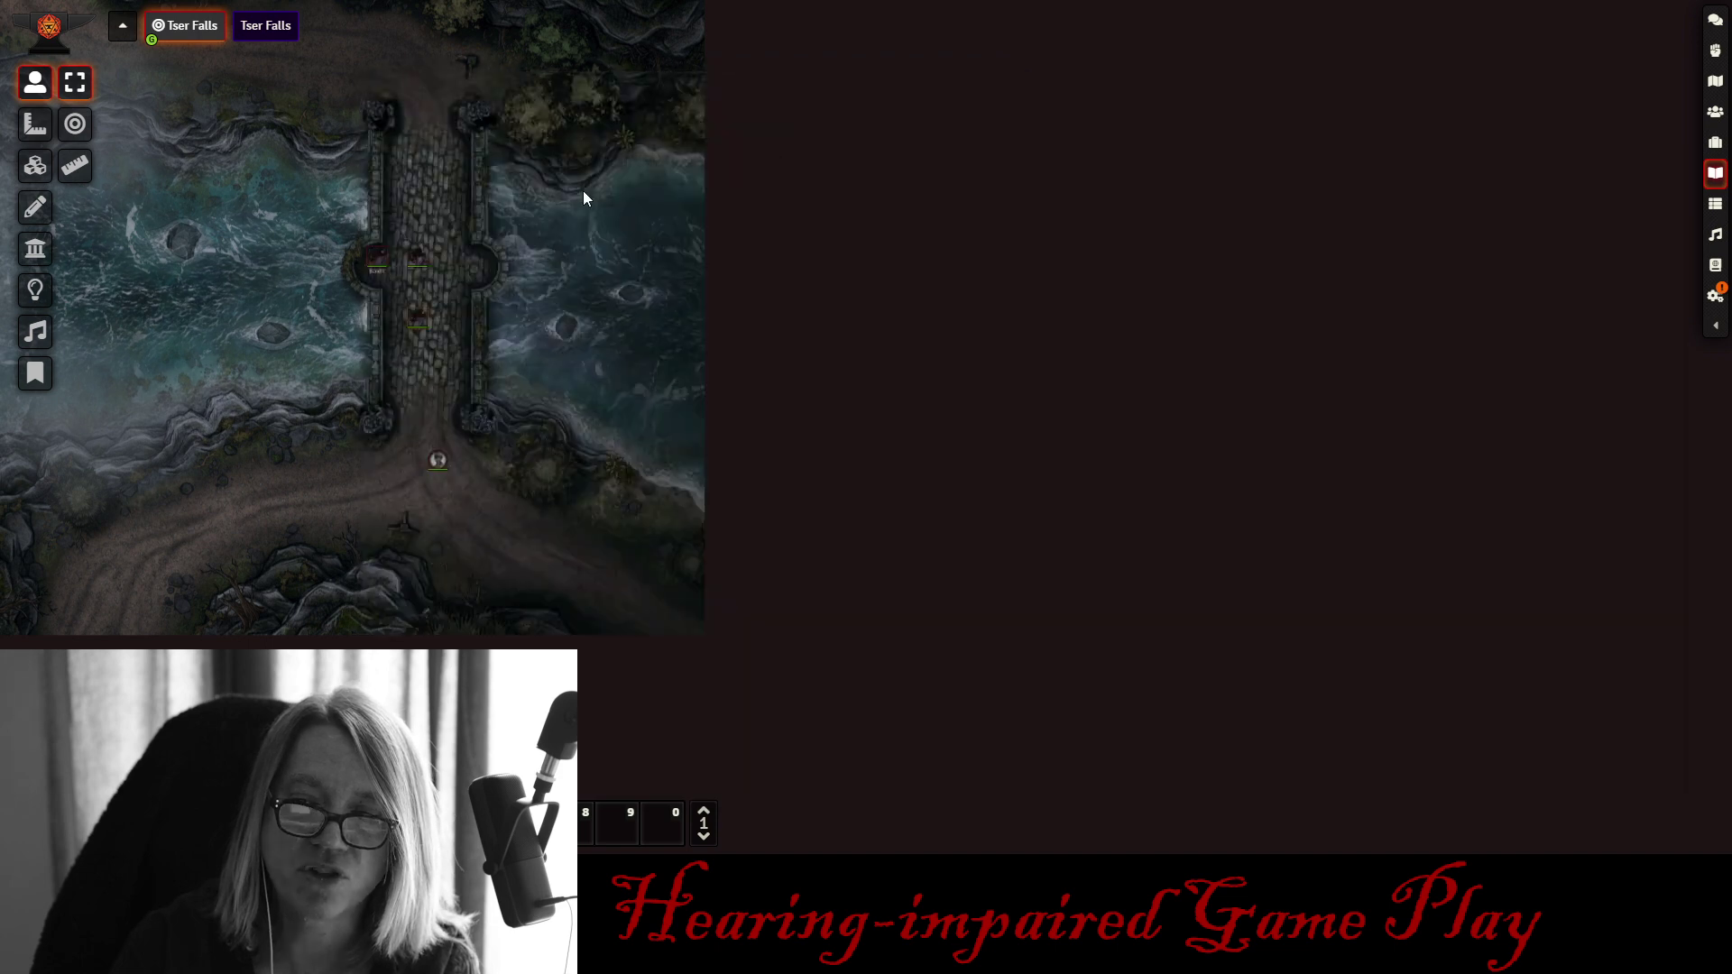
left_click_drag(546, 33, 472, 34)
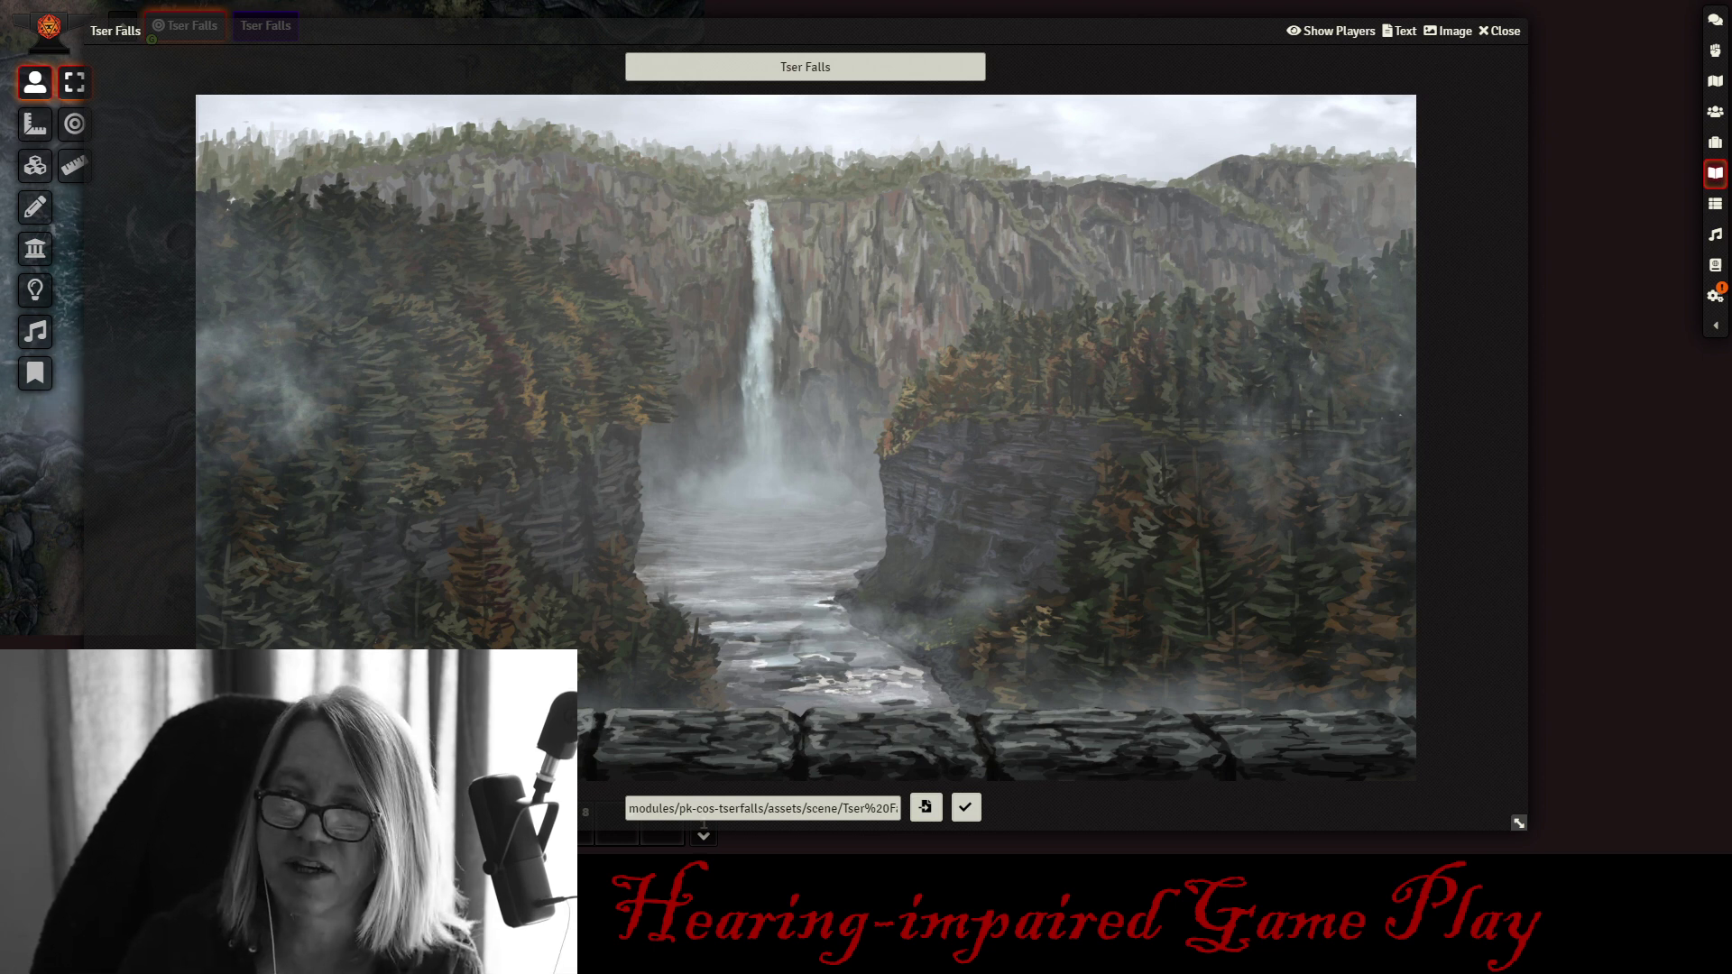
left_click(1322, 33)
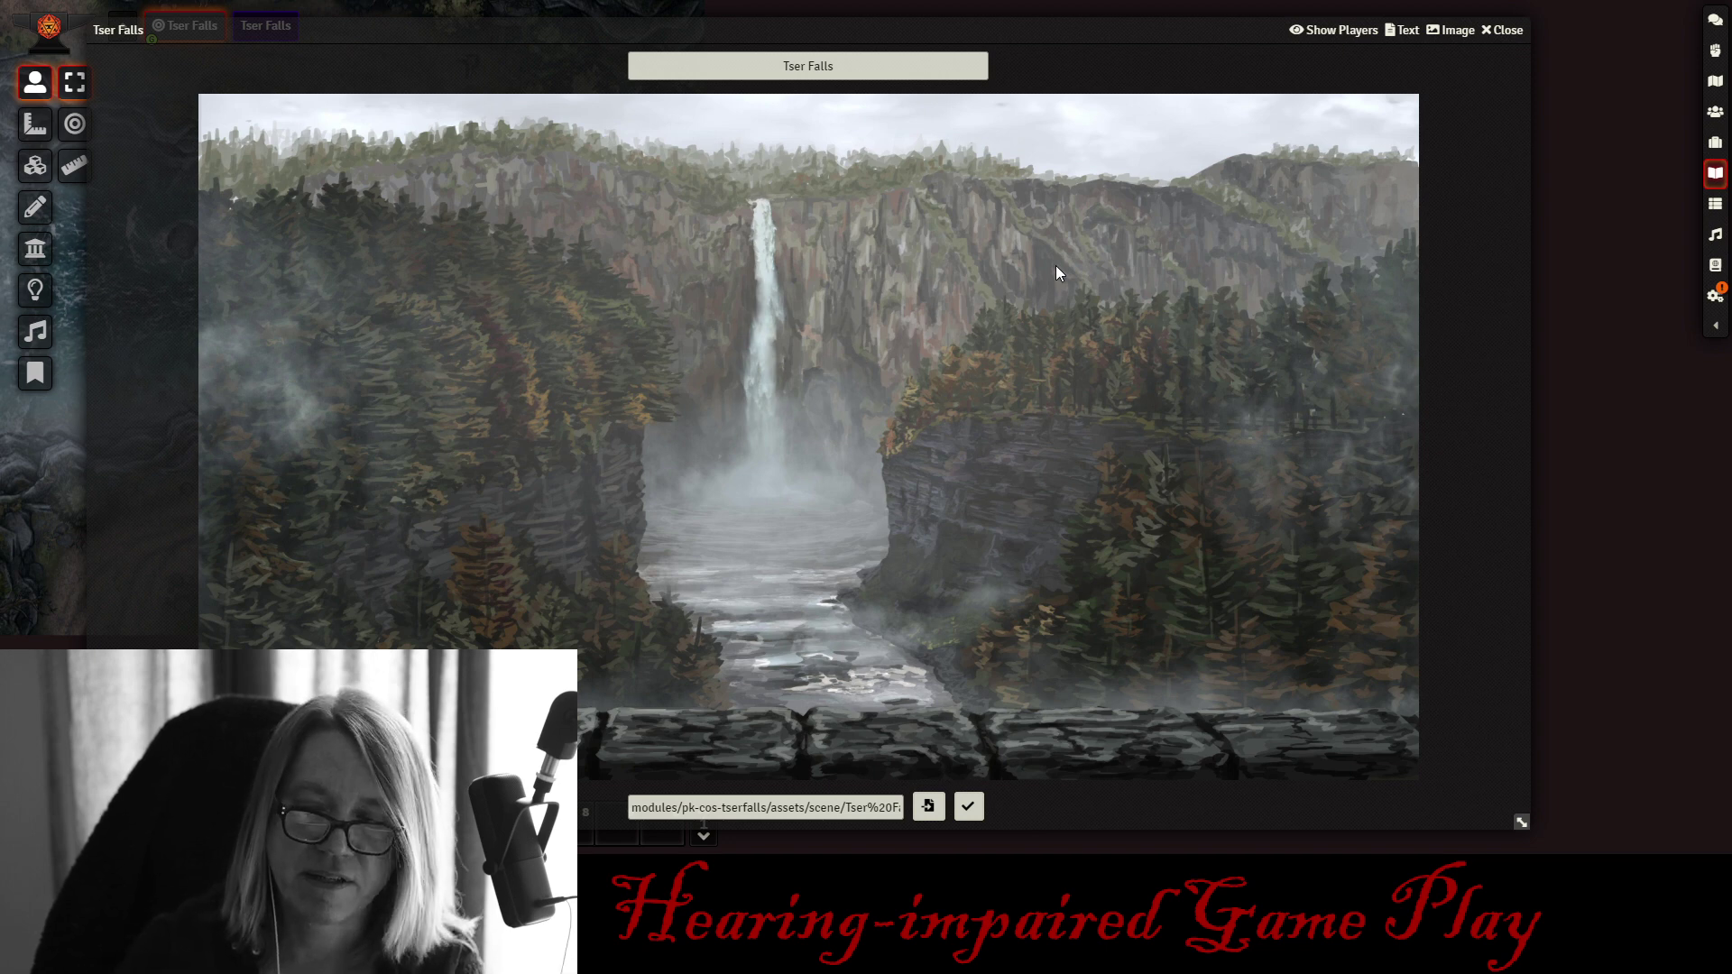
- Return the Tser Falls entry to its text and close it
left_click(1393, 38)
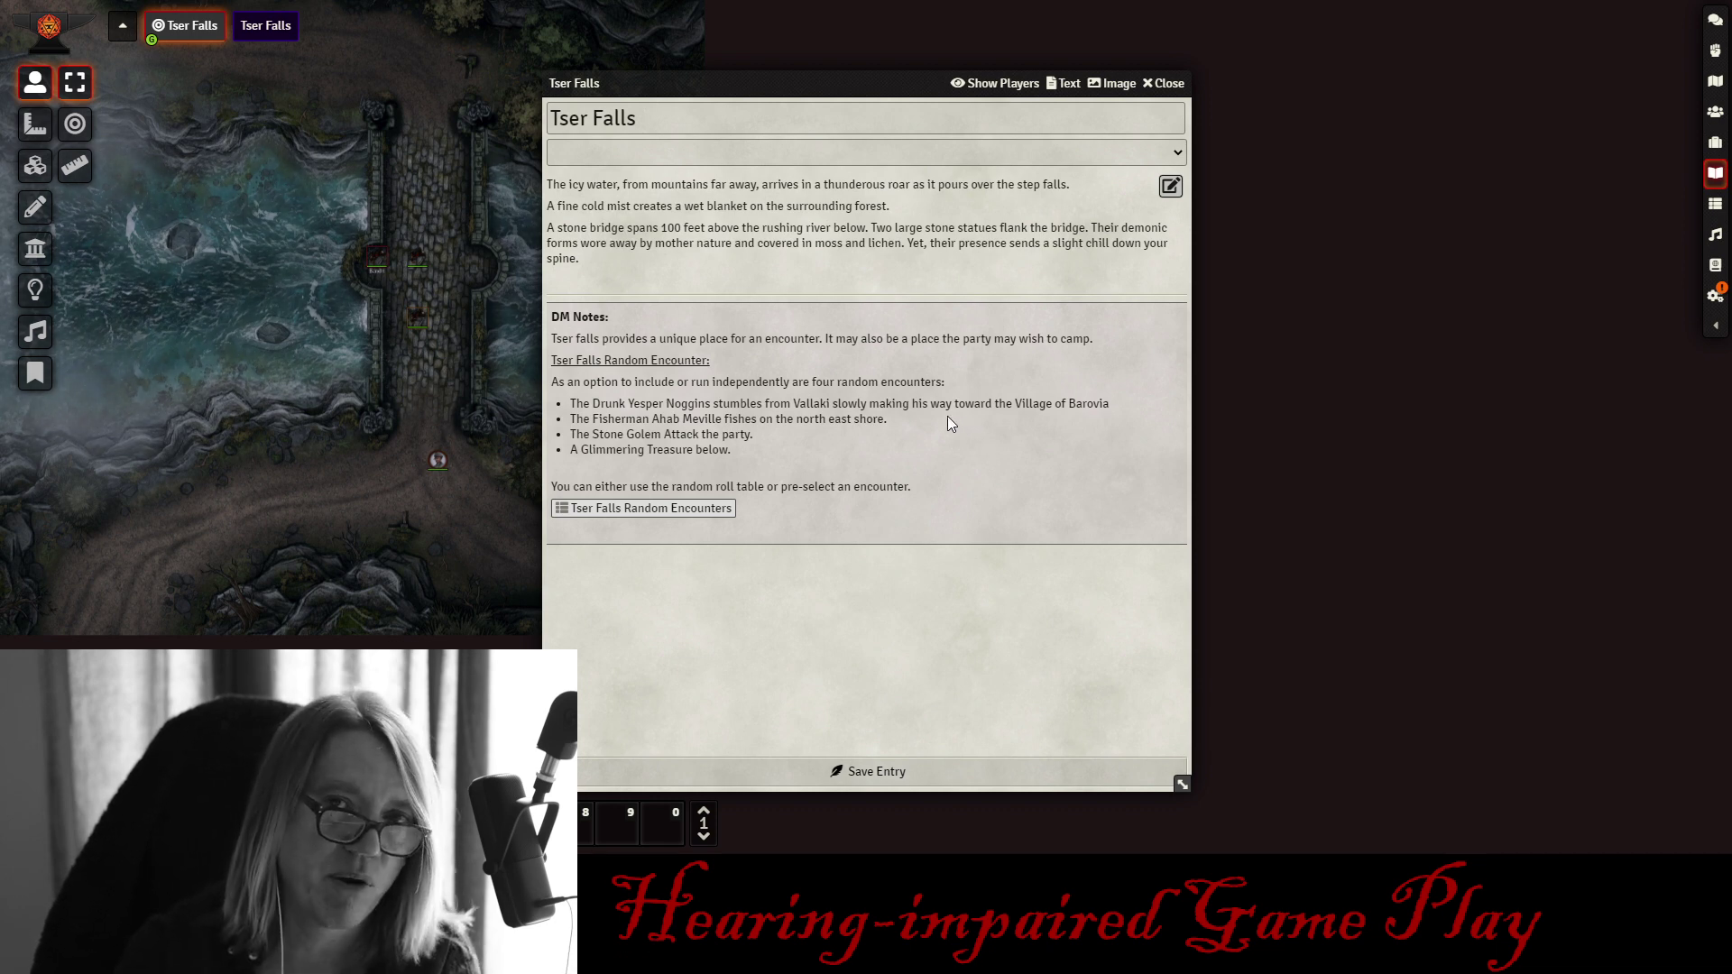
left_click(1164, 83)
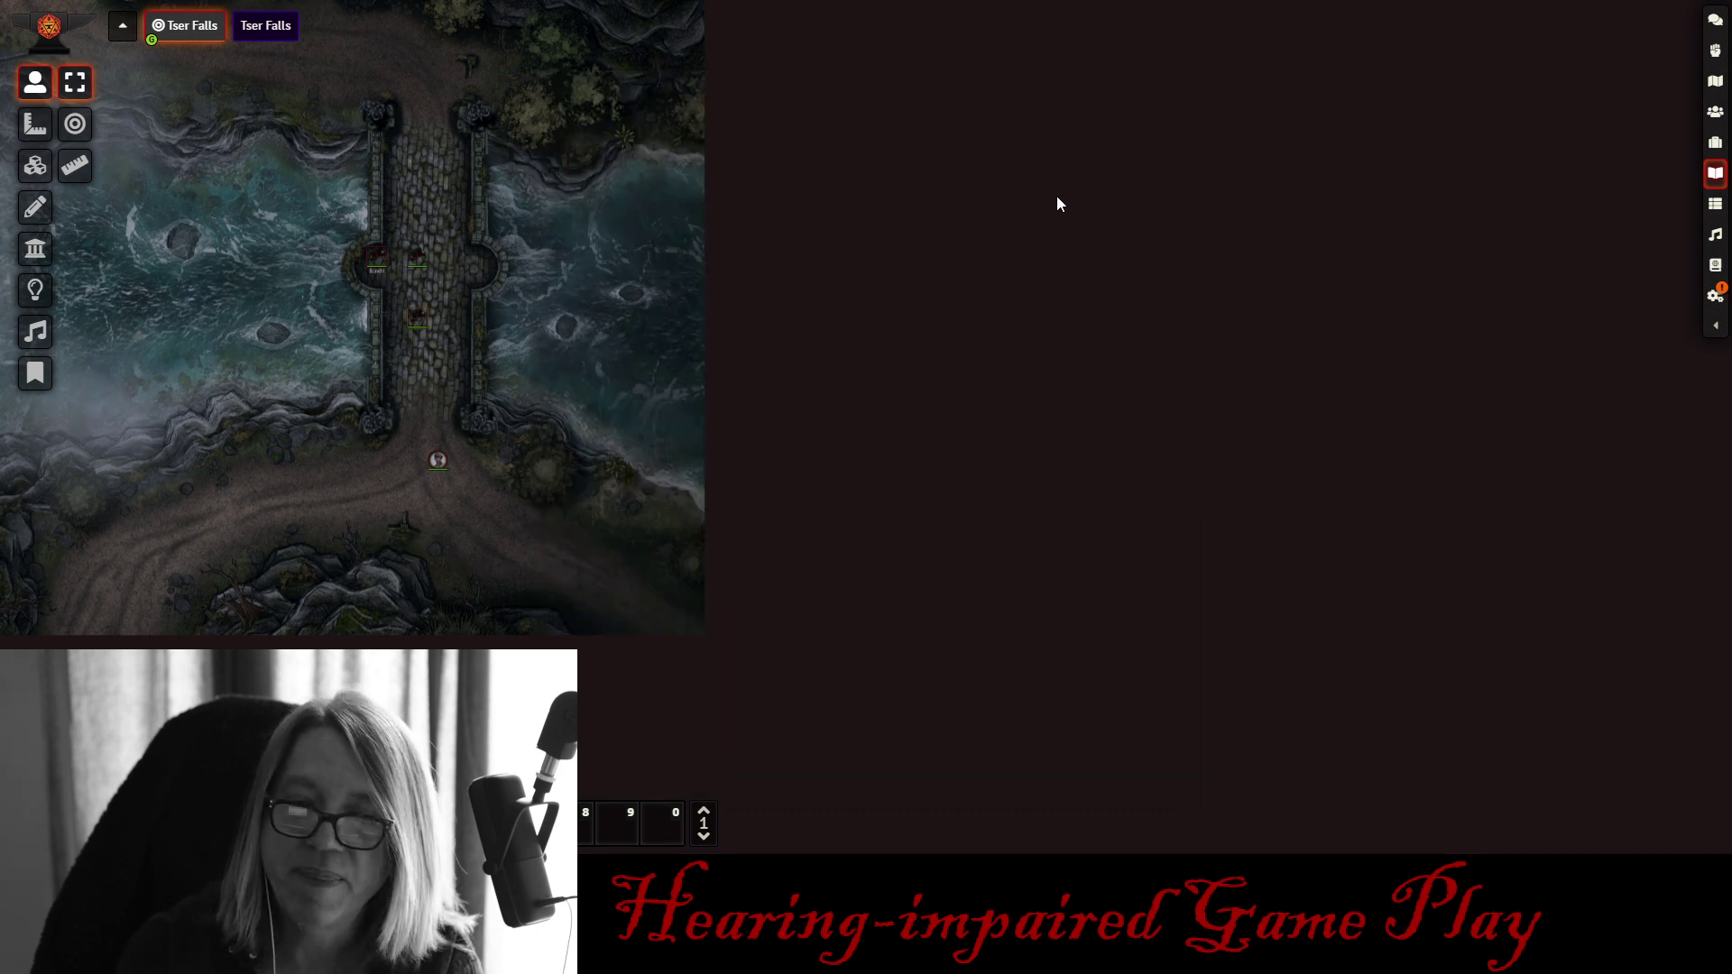
- Open the Yesper Noggins Random Responses table from the Tser Fall Encounters folder of rollable tables
scroll(235, 480, "up", 3)
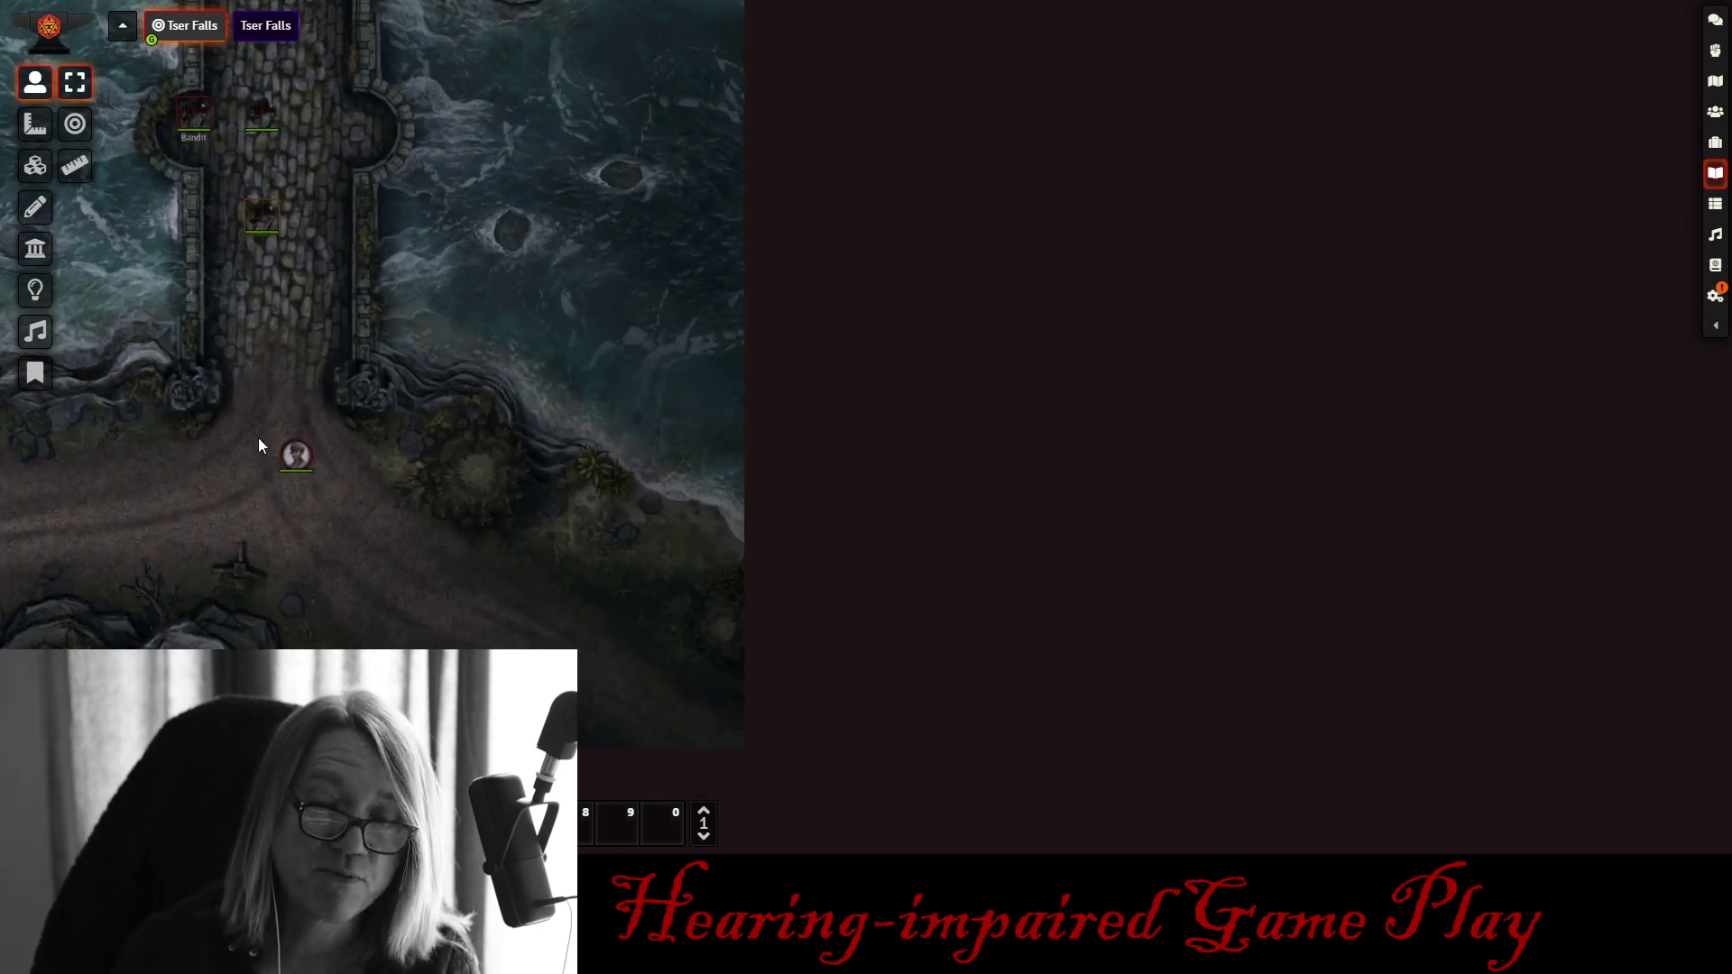
left_click_drag(203, 395, 384, 437)
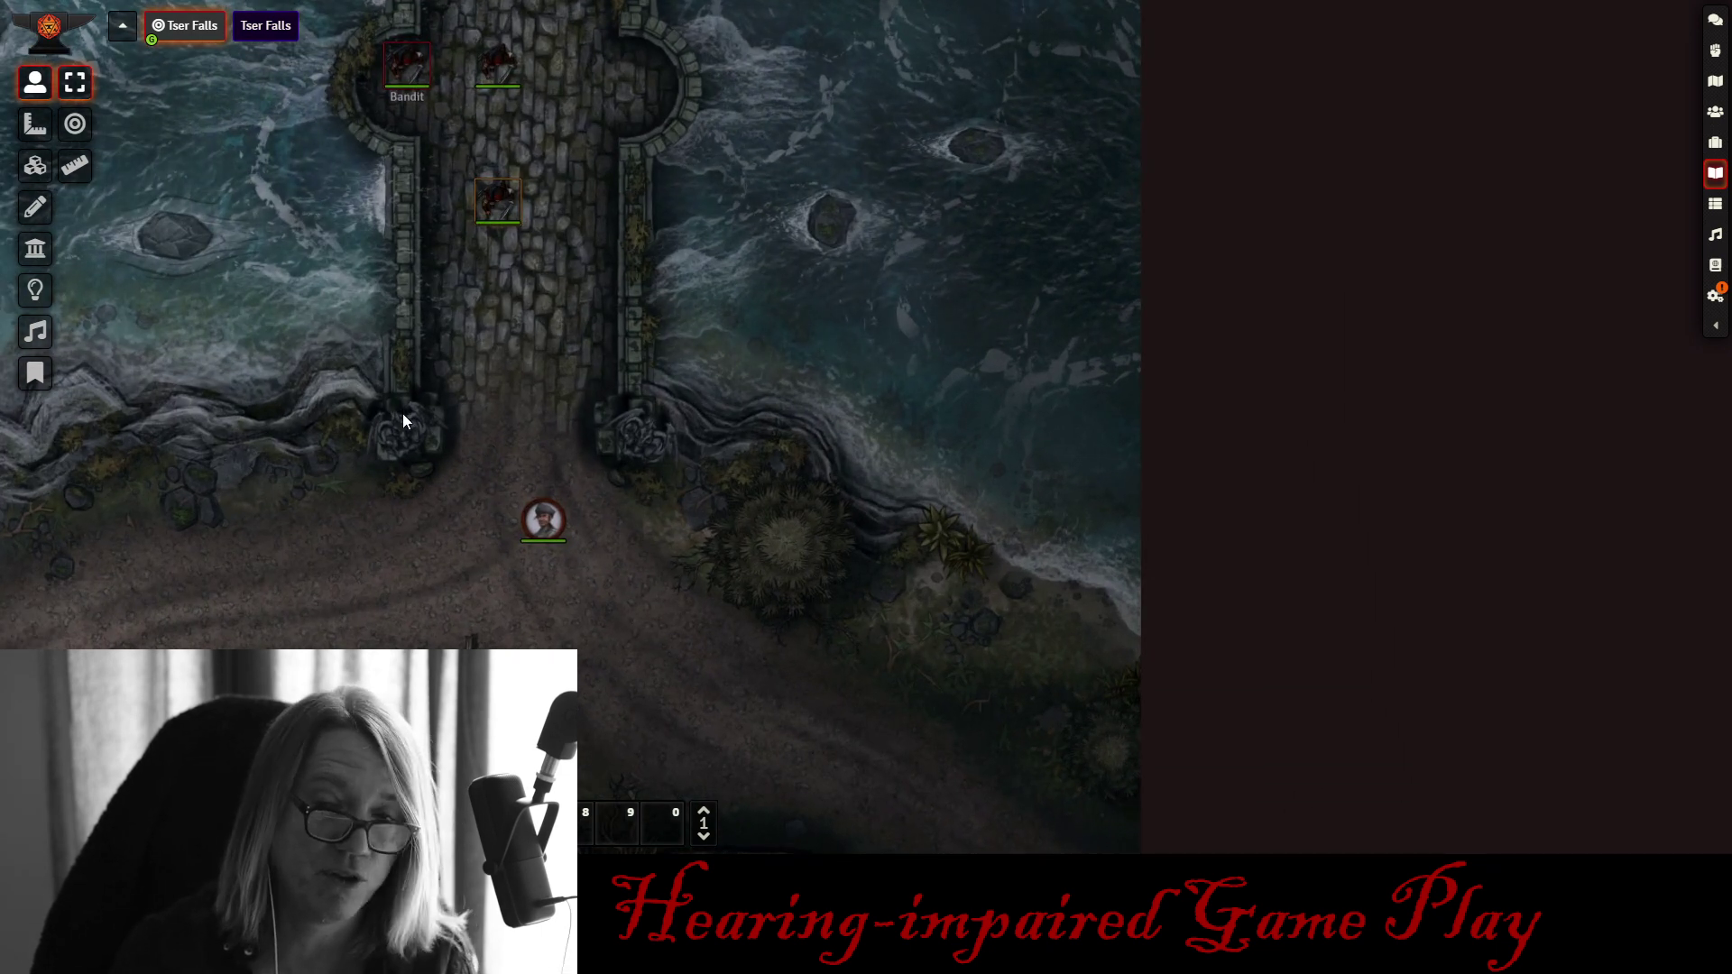
scroll(397, 424, "up", 2)
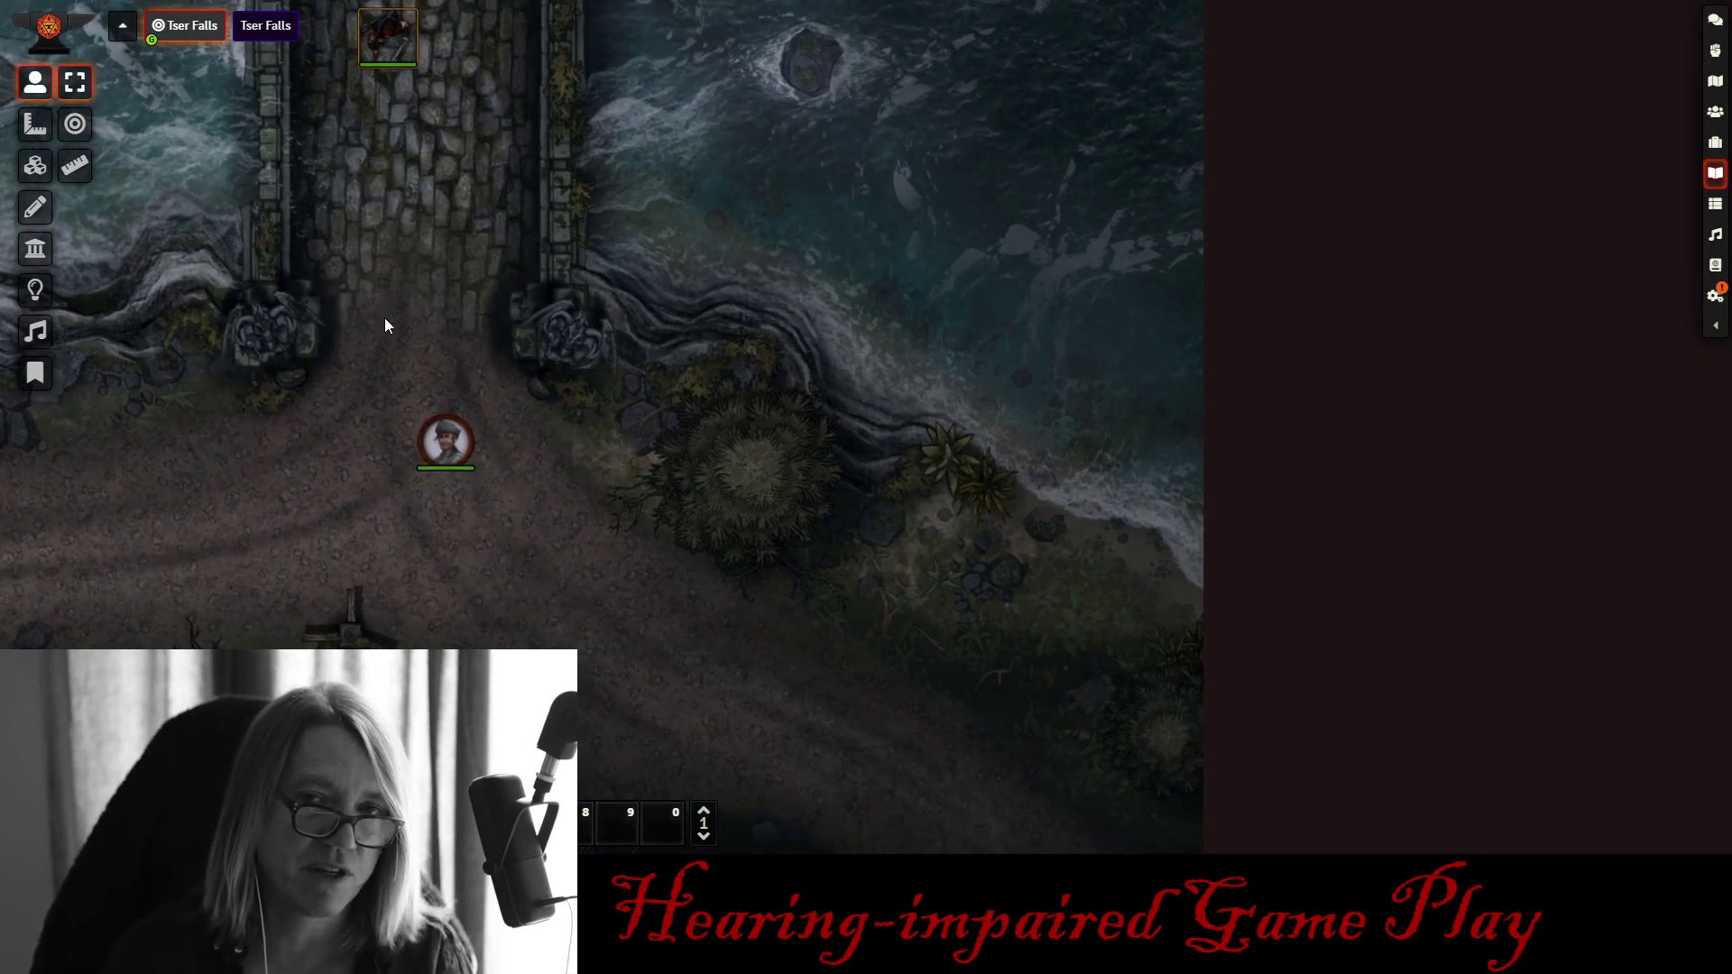
scroll(338, 404, "up", 2)
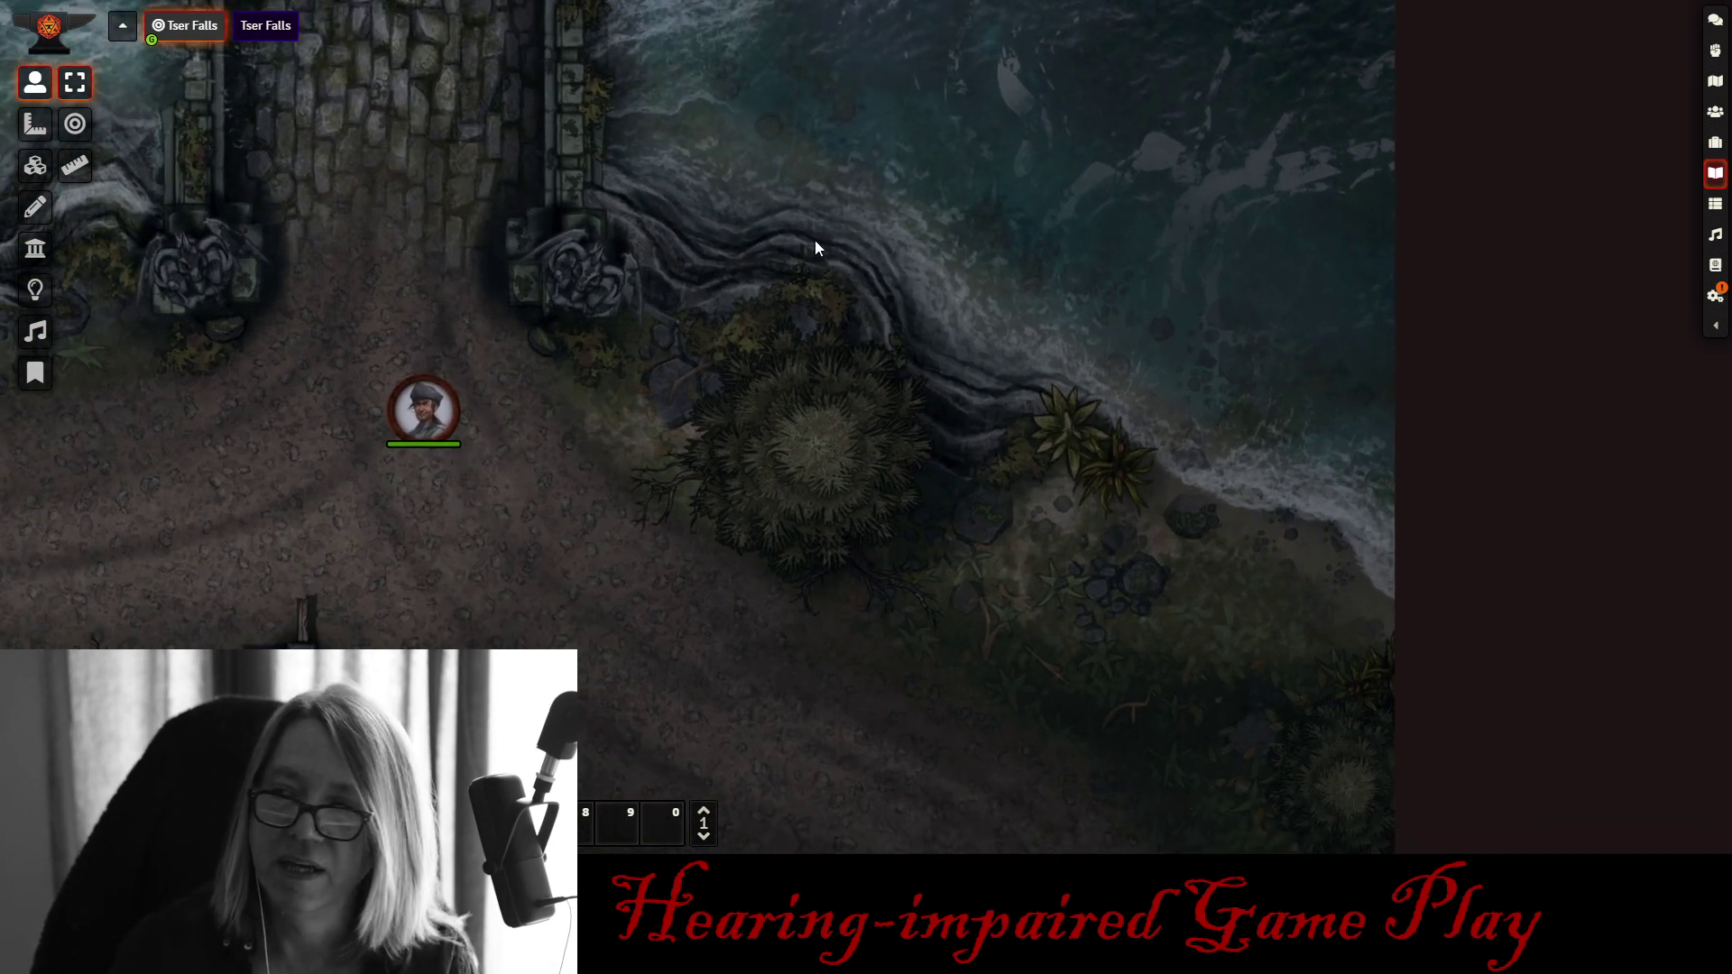
left_click(1715, 204)
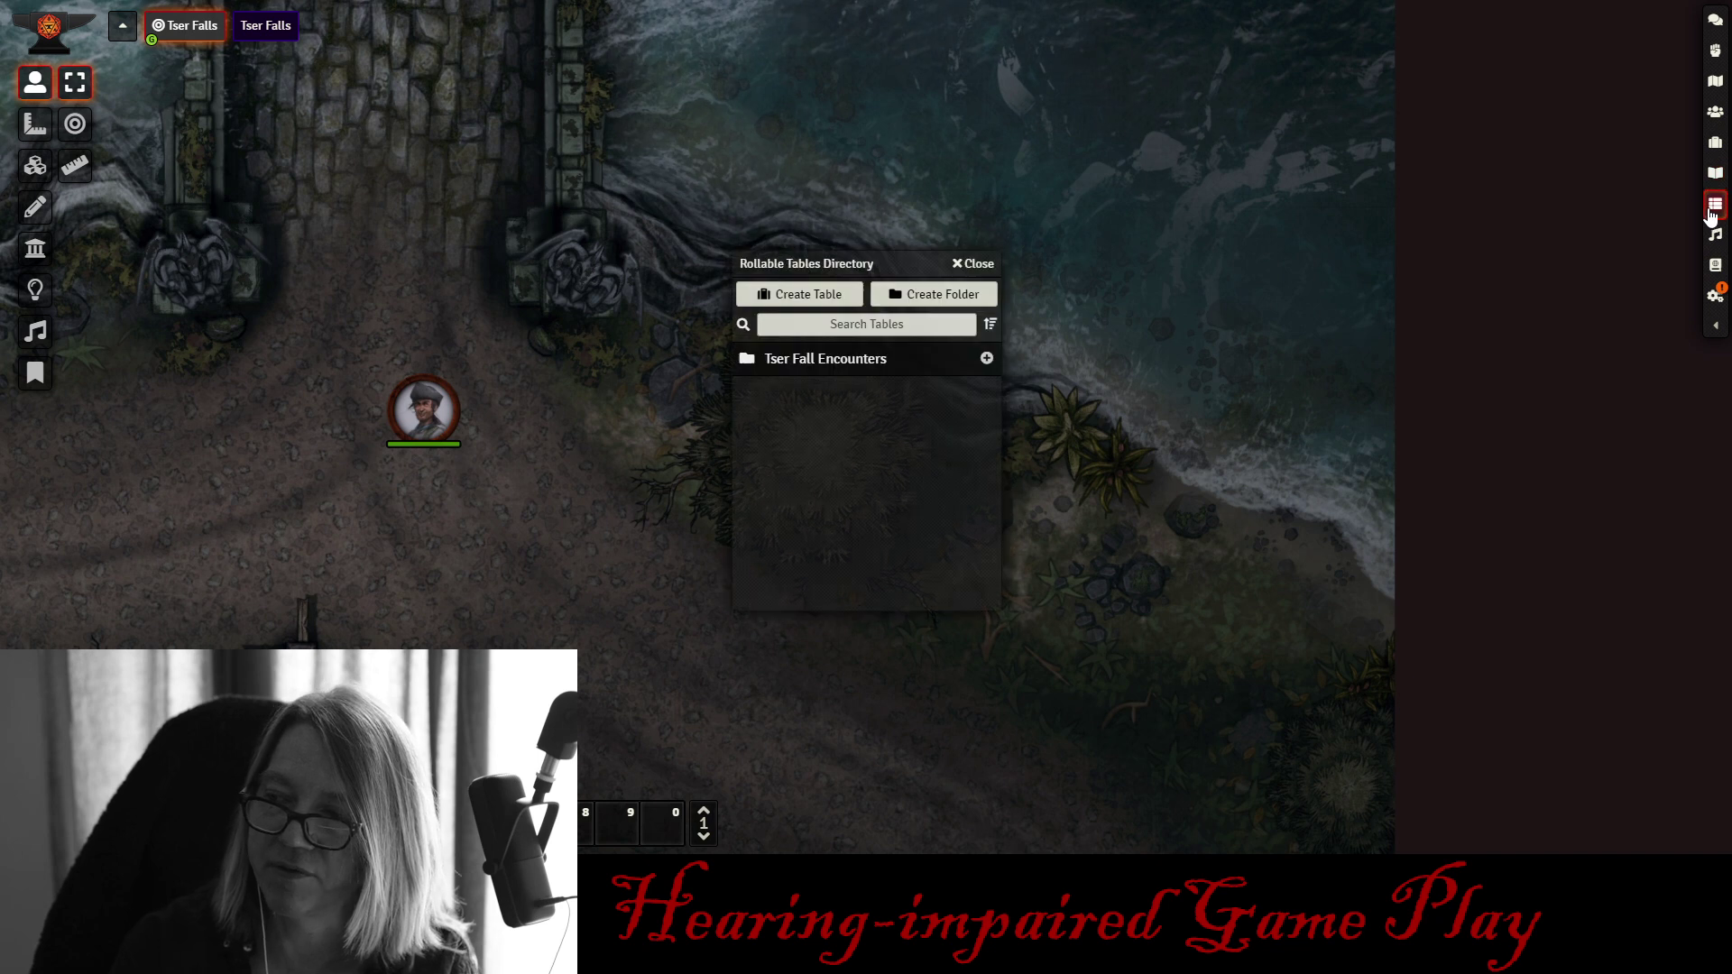
left_click_drag(802, 258, 887, 188)
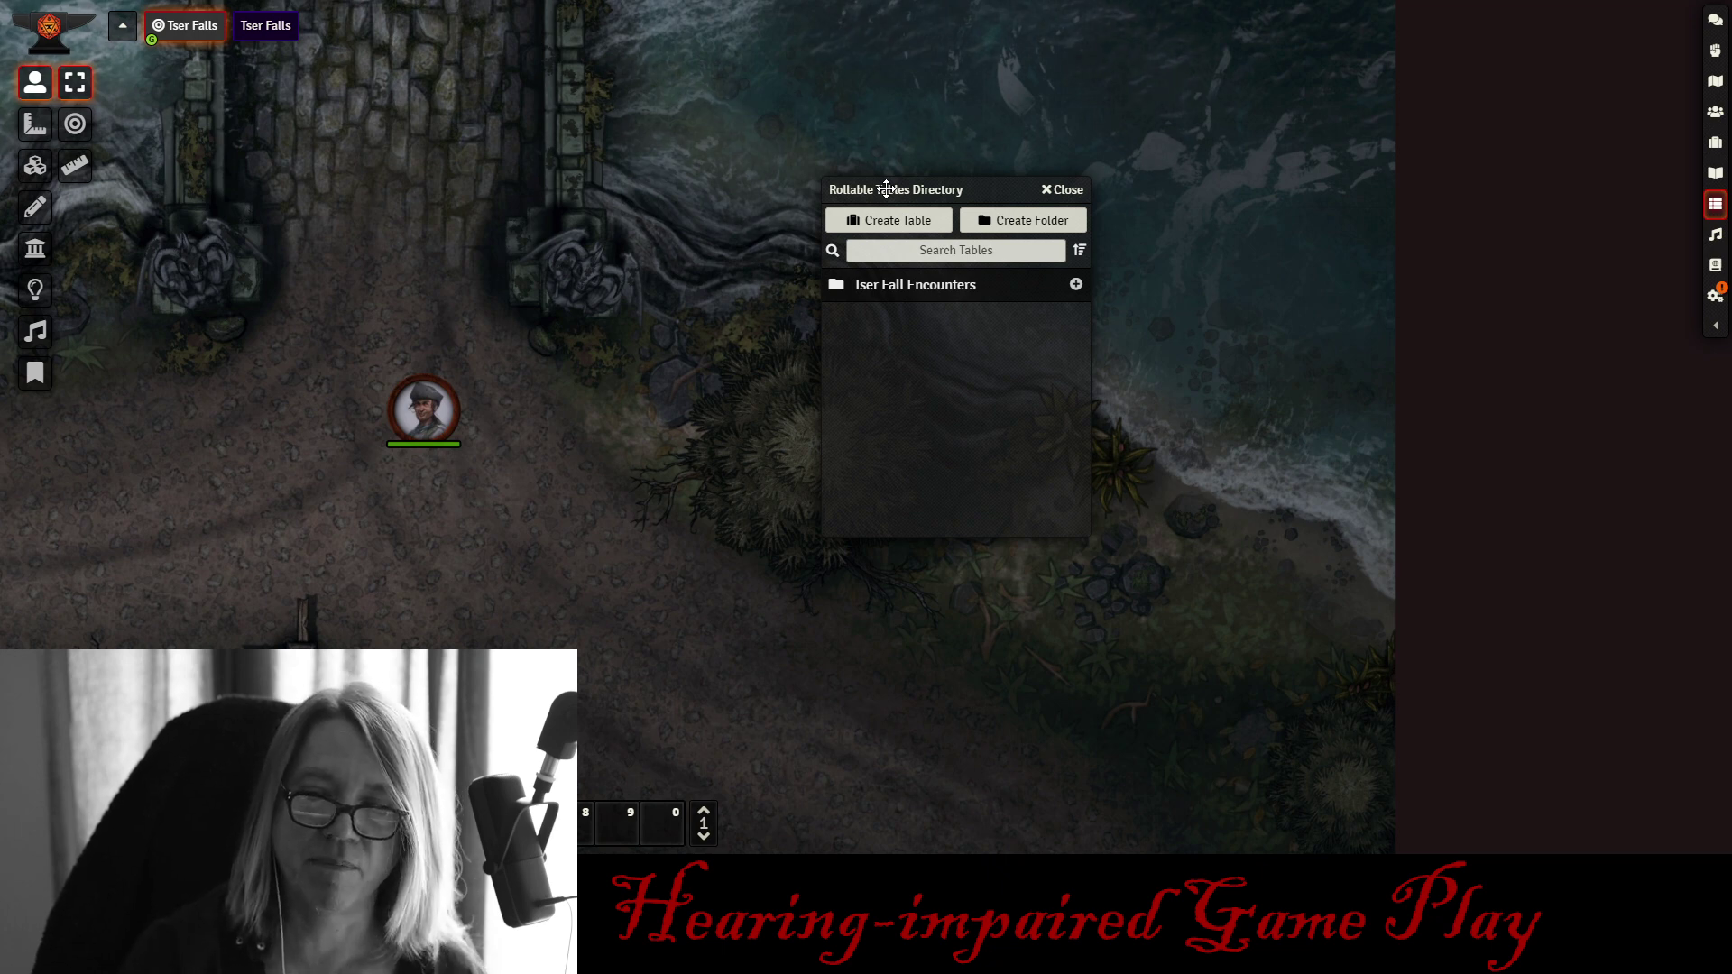
left_click(913, 287)
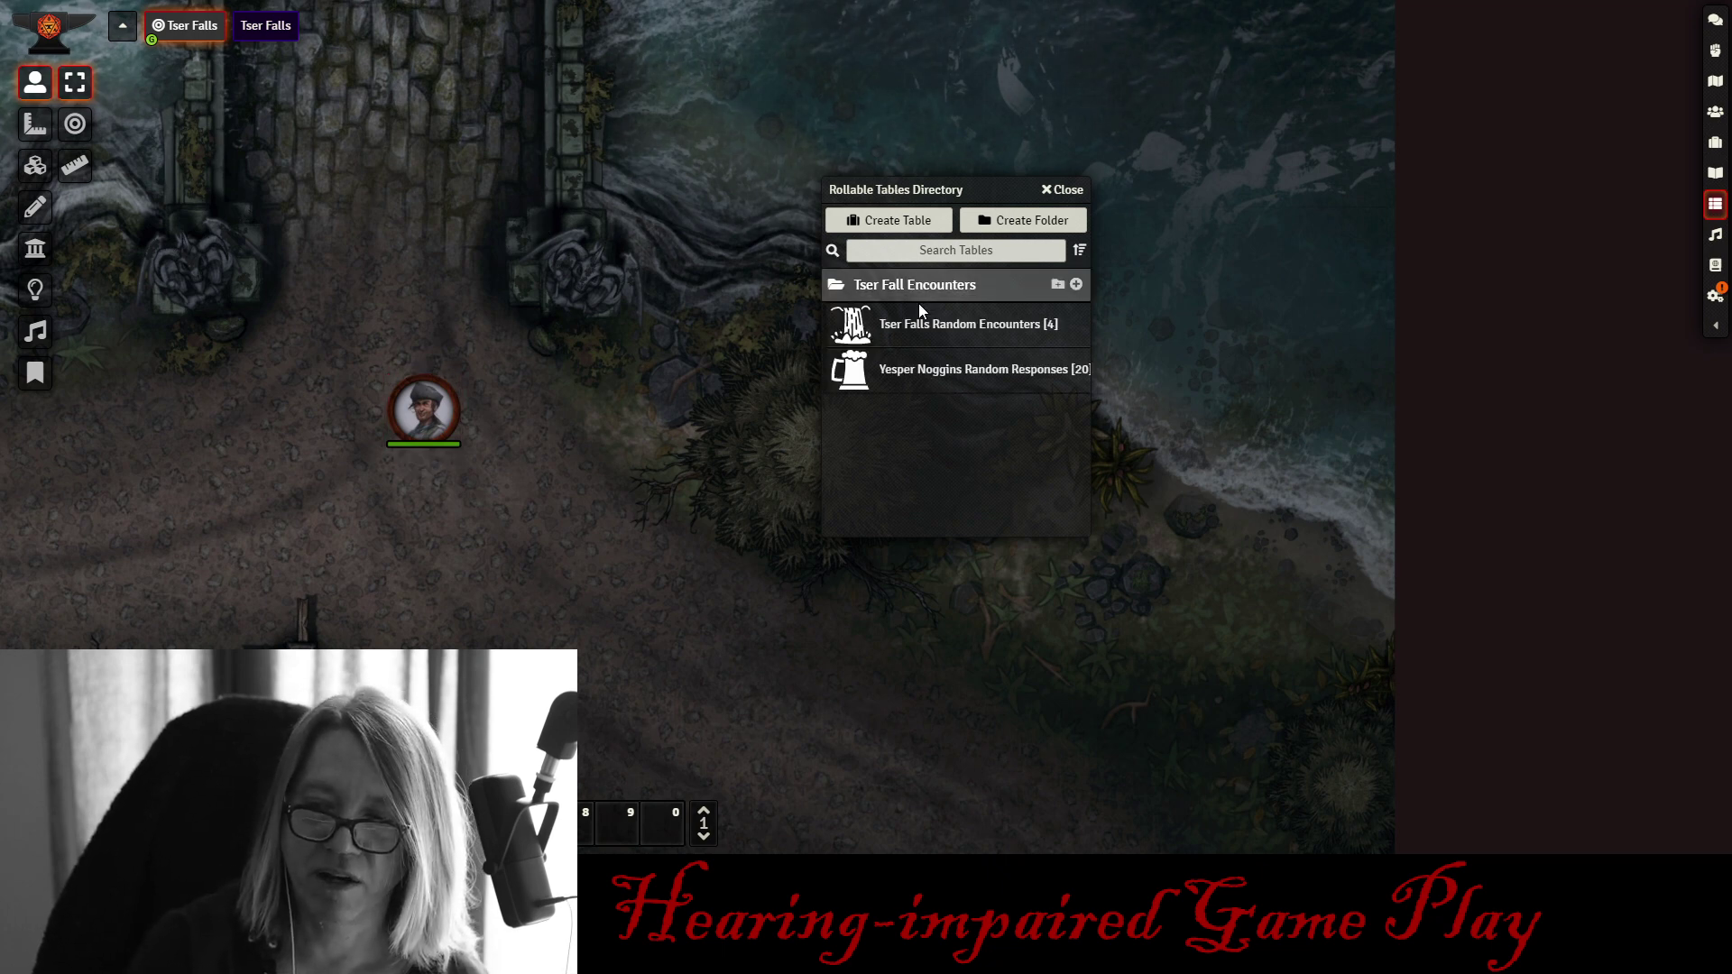
left_click(939, 370)
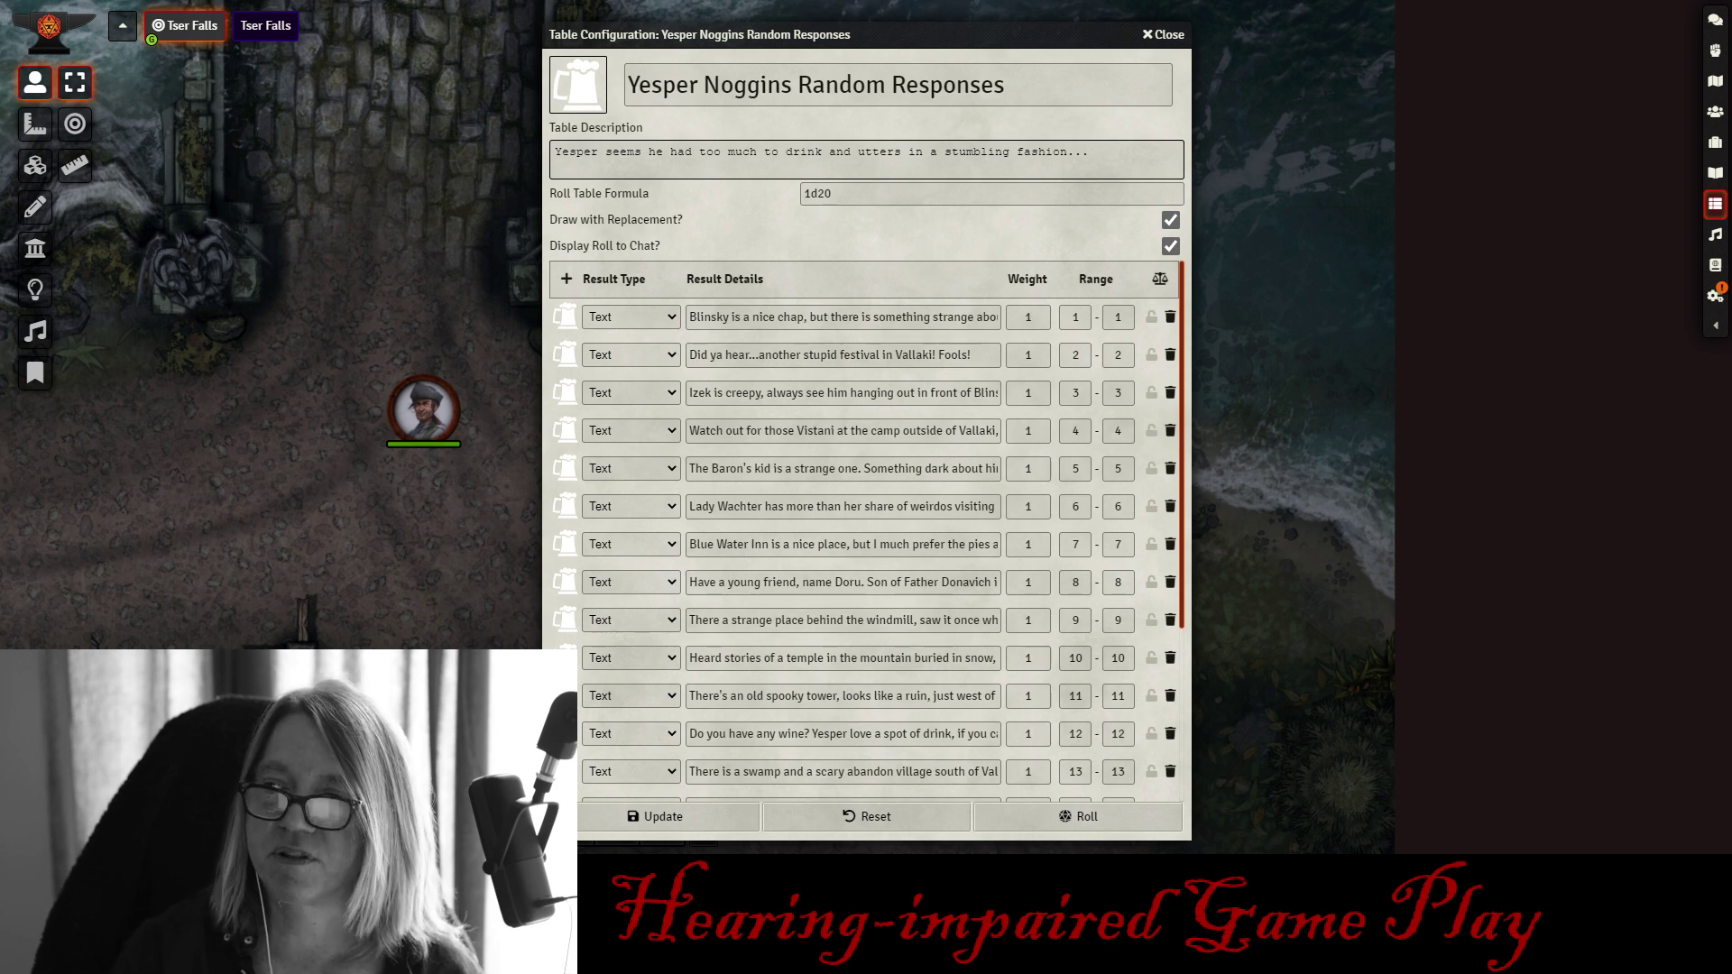
- Open the chat log in the expanded sidebar and send "Hello...how are you." speaking as the Yesper token
left_click(1715, 21)
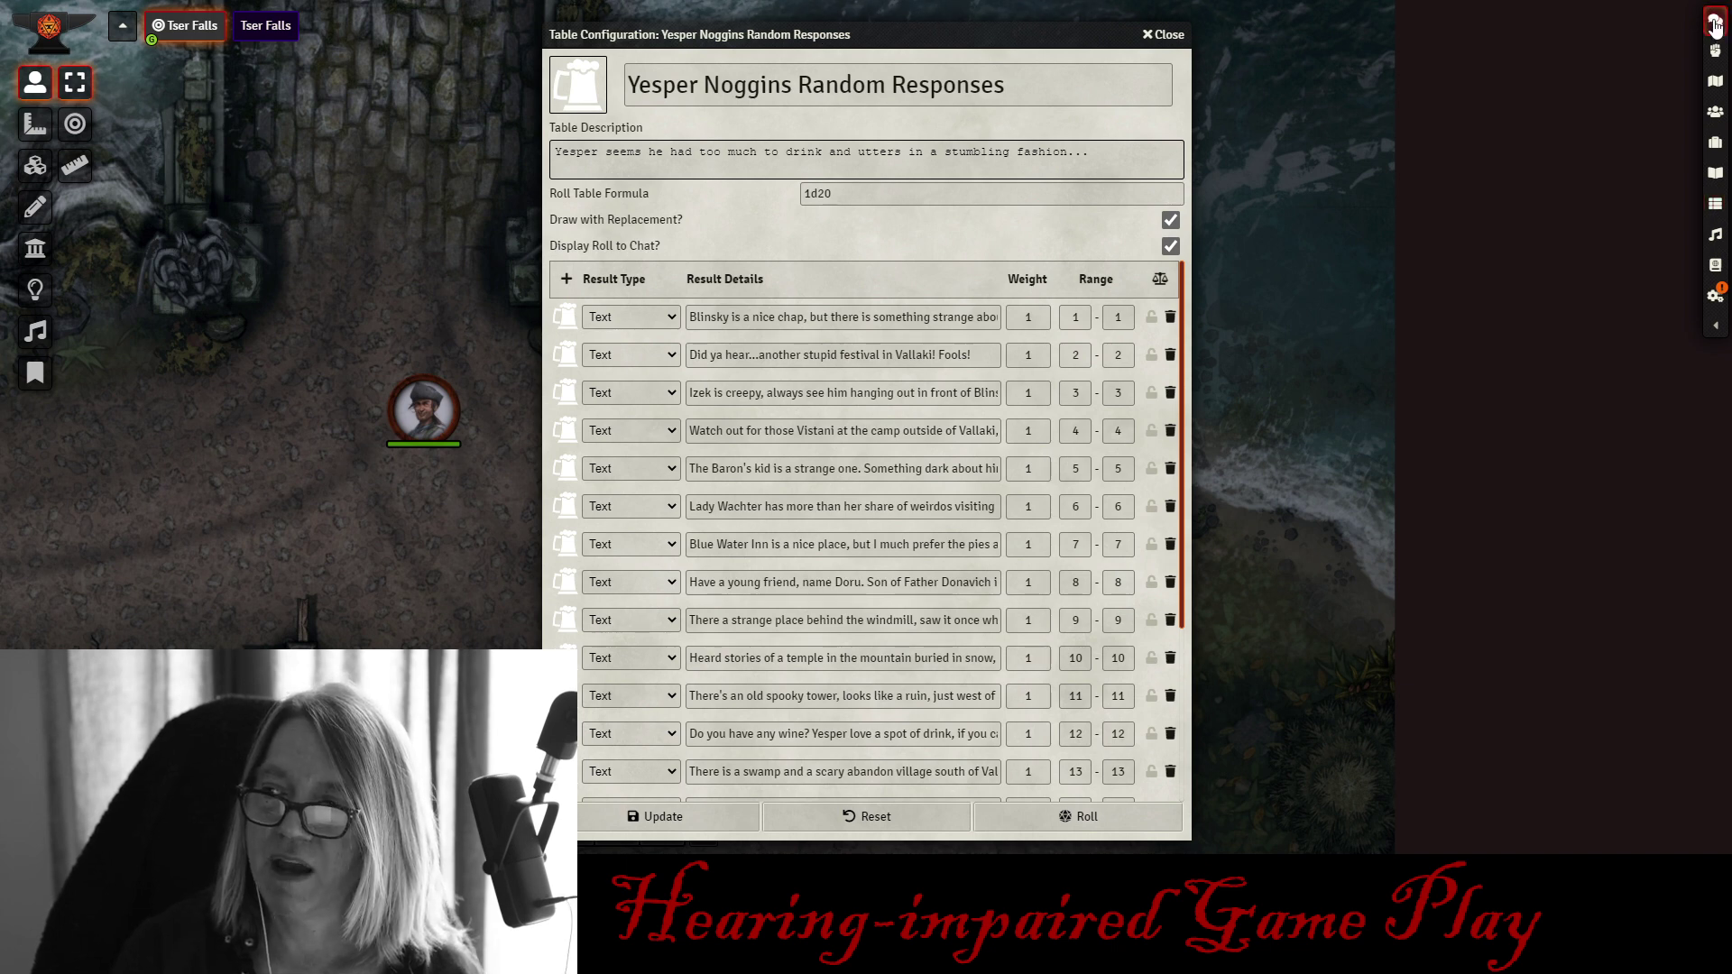
left_click(1715, 325)
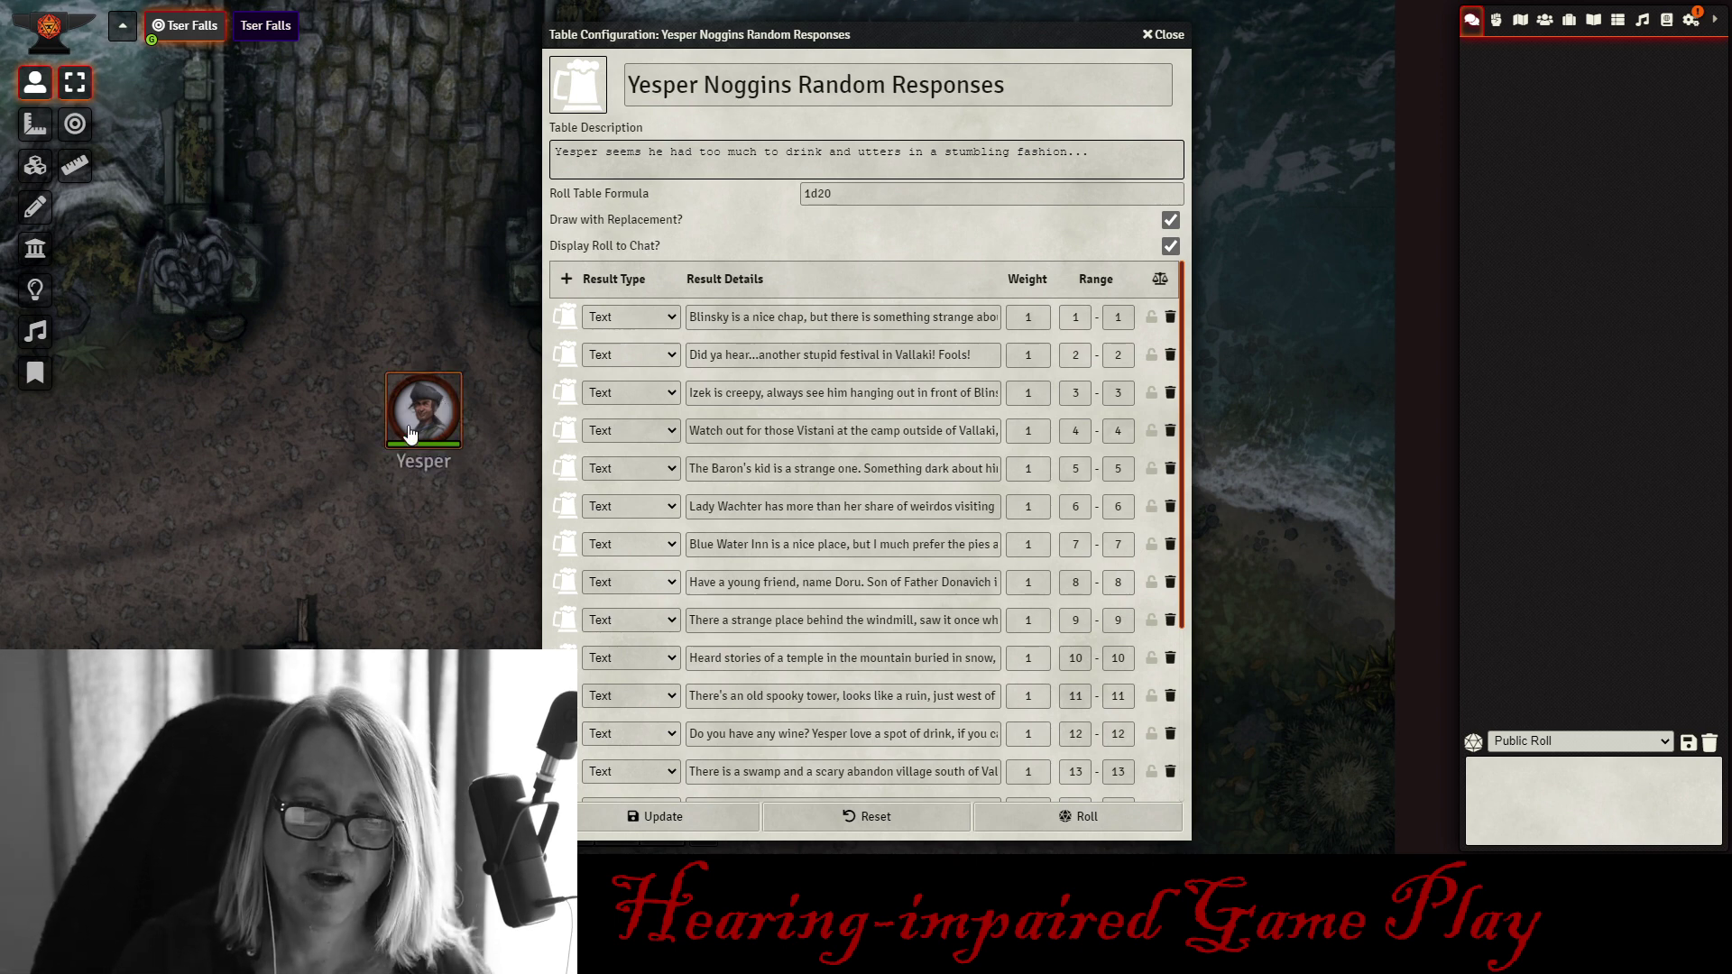
left_click(1518, 770)
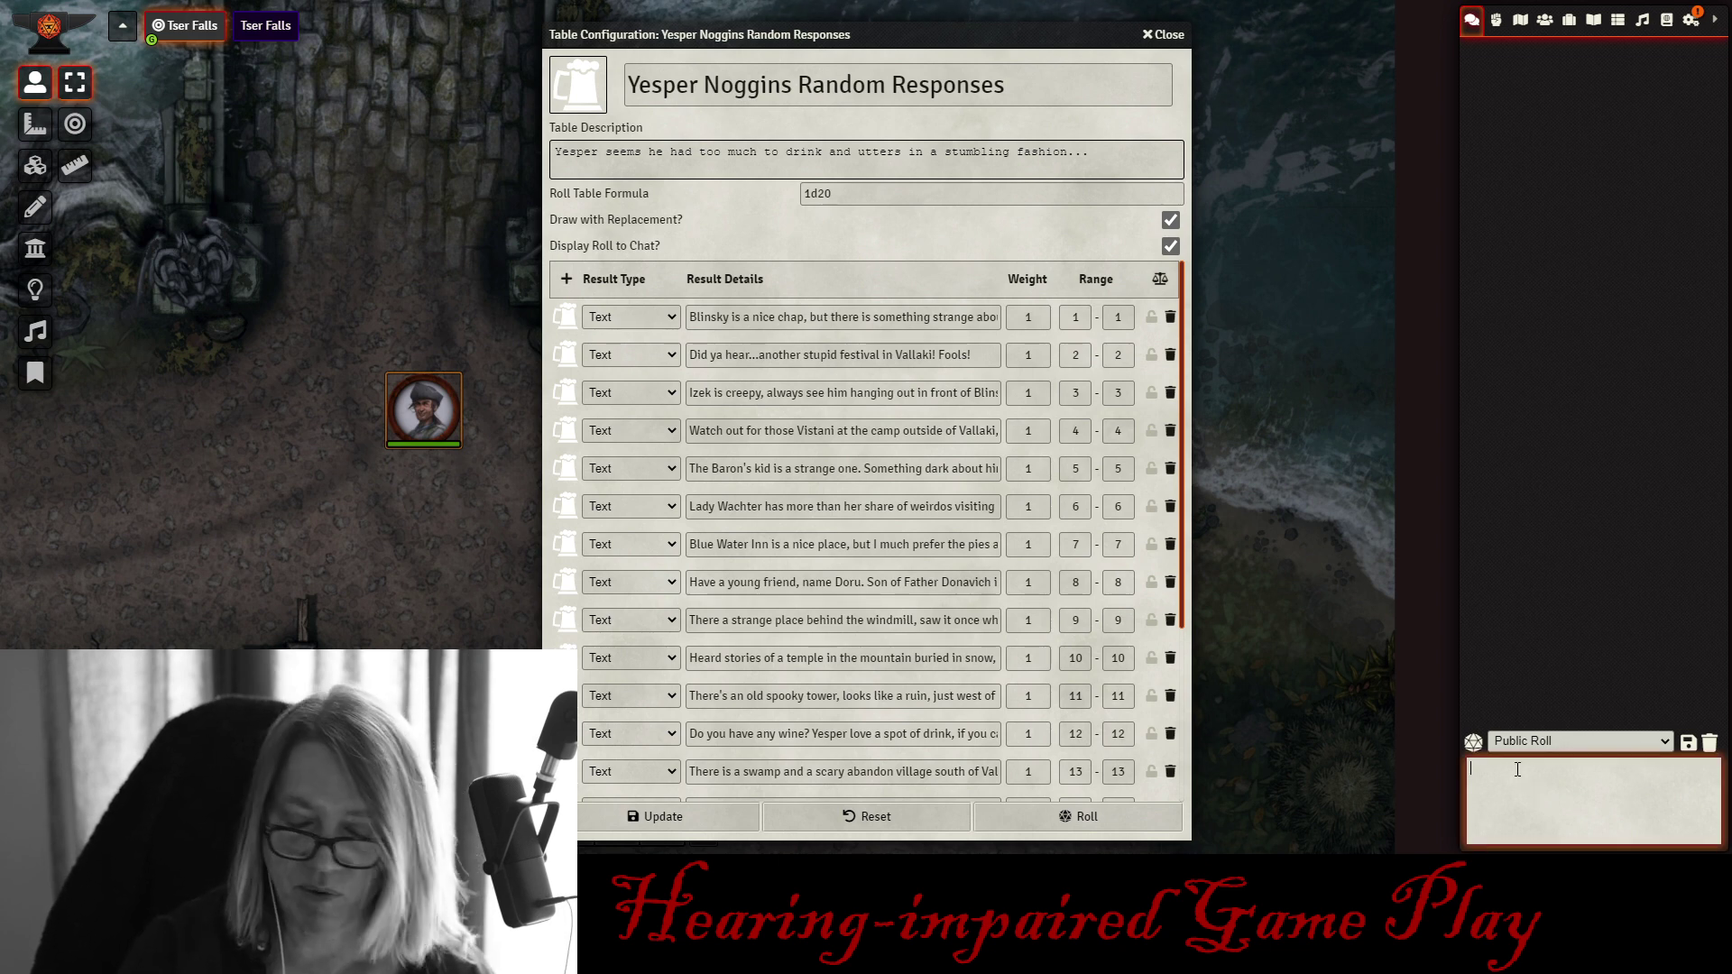
type("Hello")
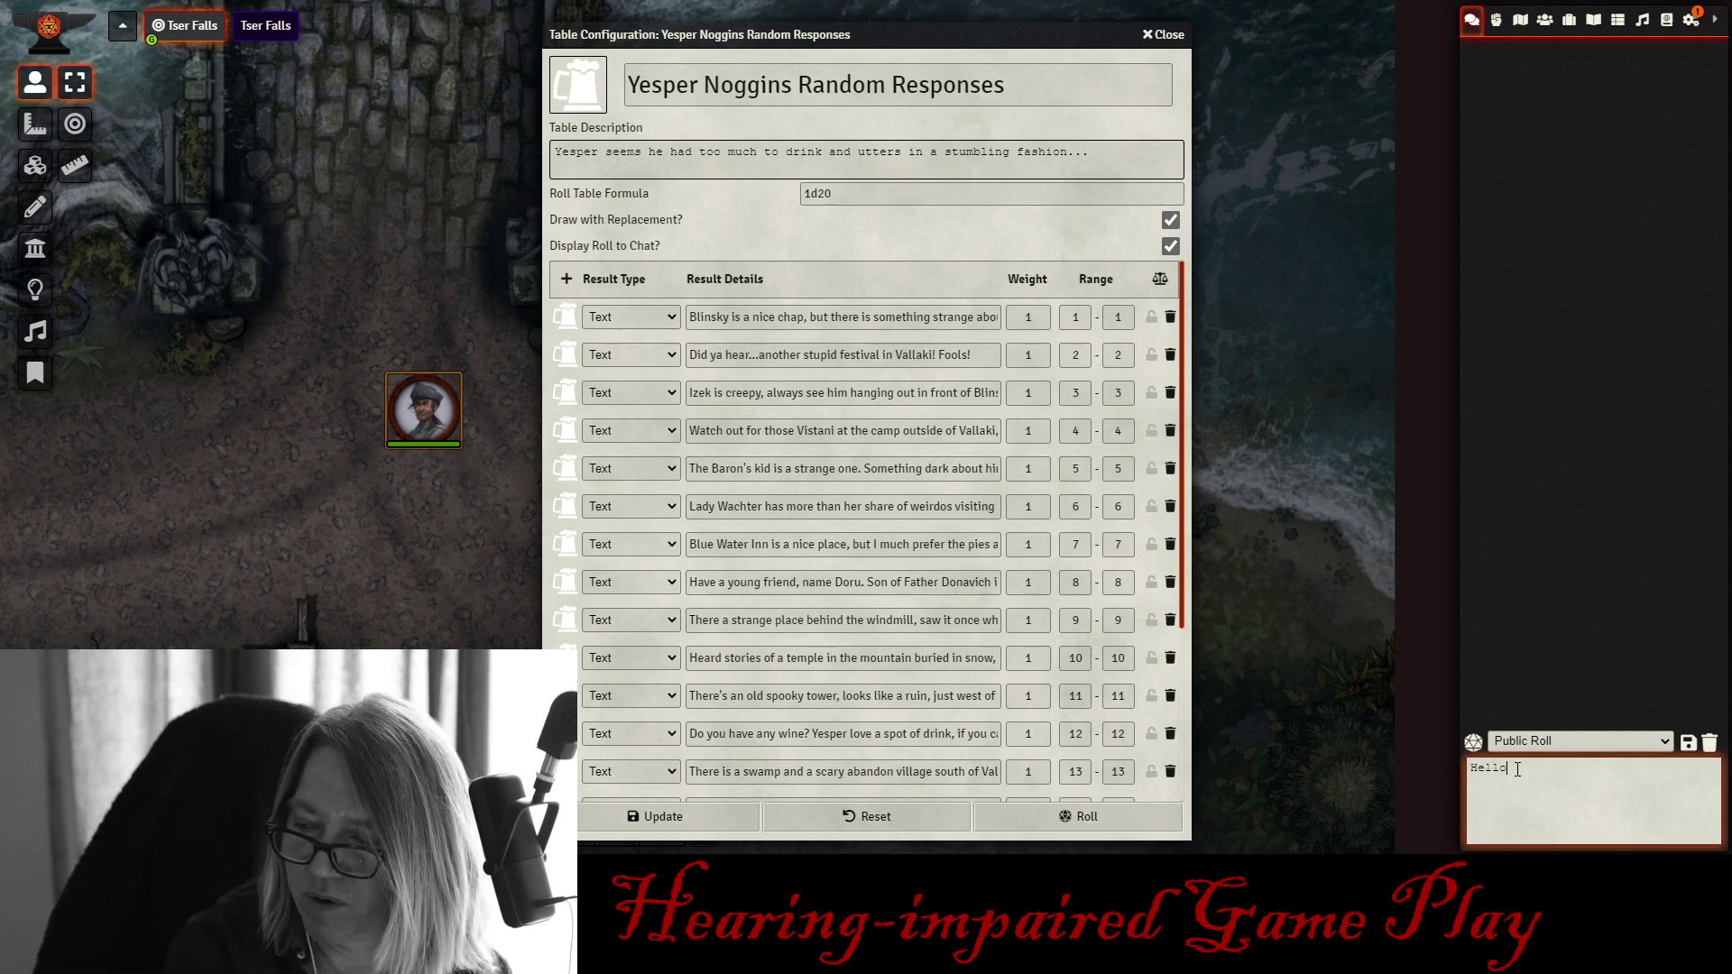
type("...how are you.")
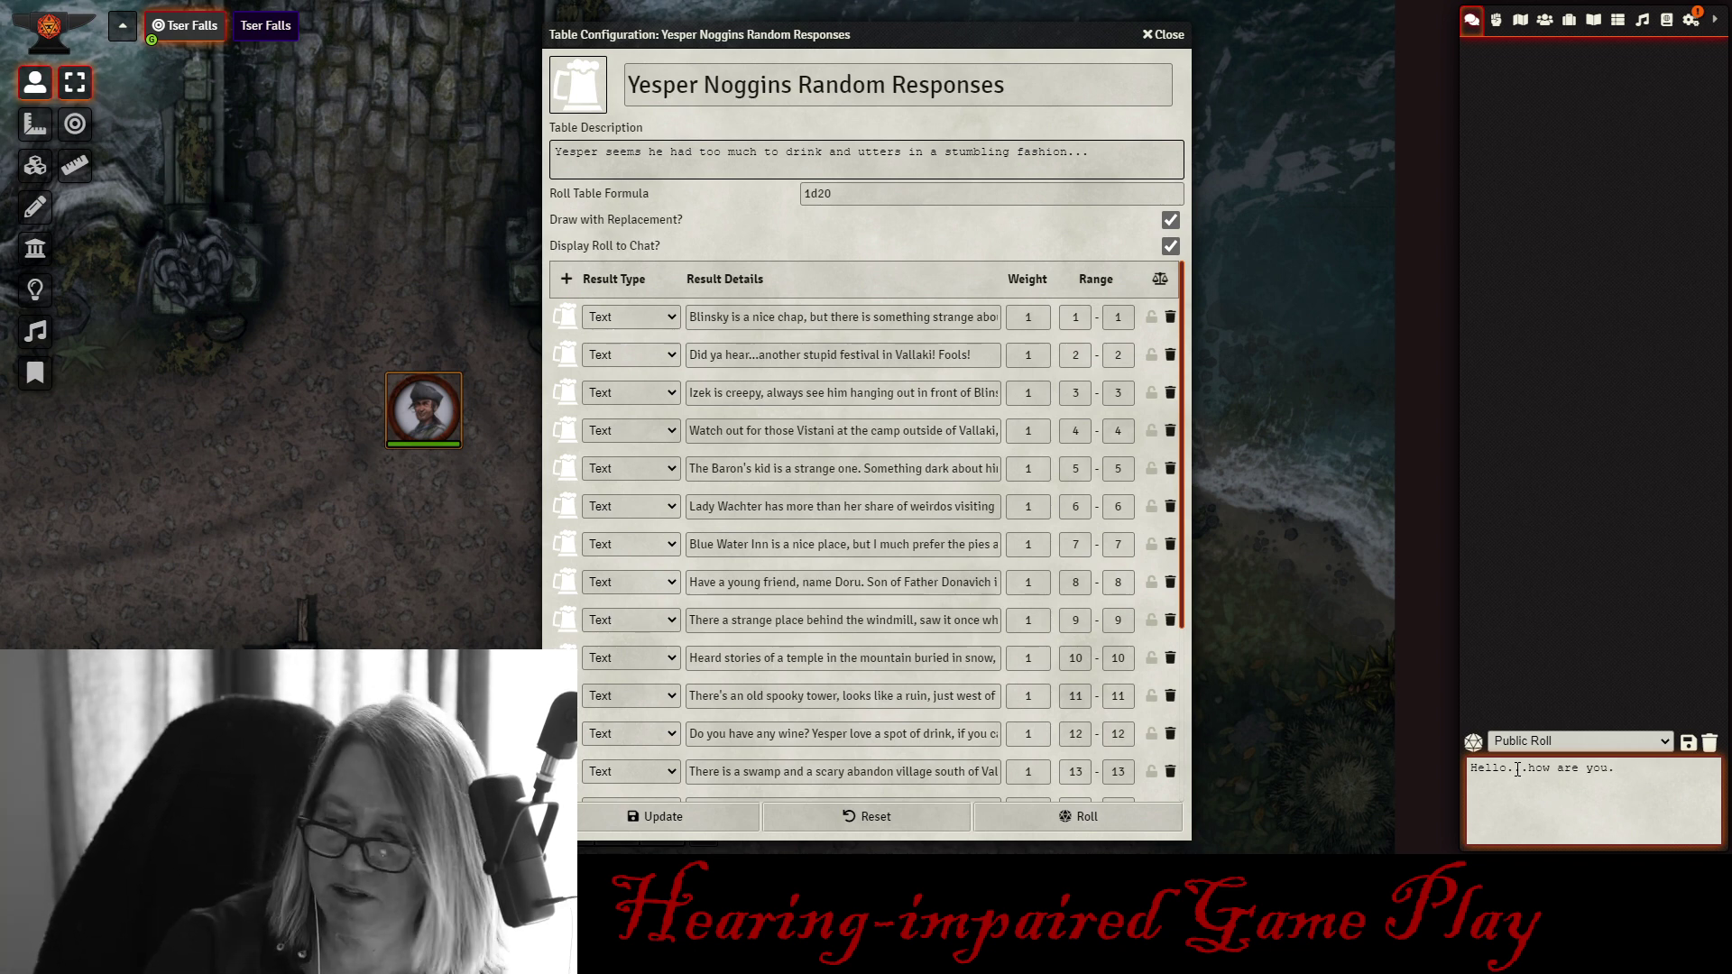
key("Return")
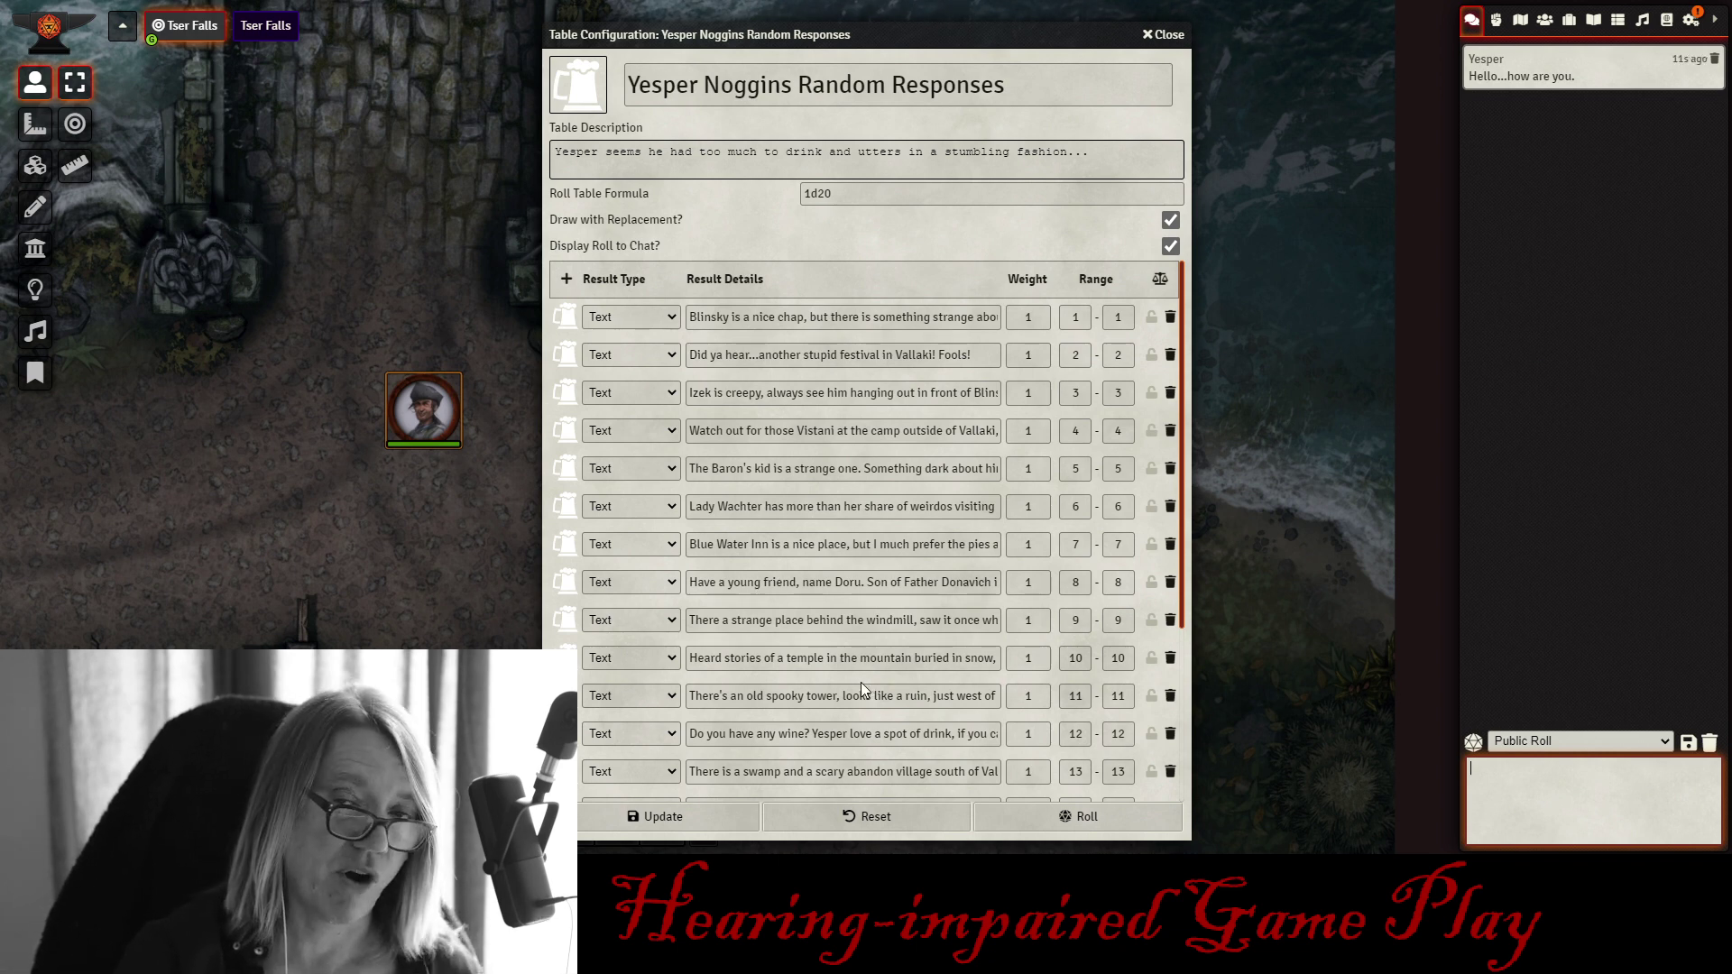
- Roll twice on the Yesper Noggins Random Responses table, and close the table and the rollable tables directory
scroll(857, 680, "down", 3)
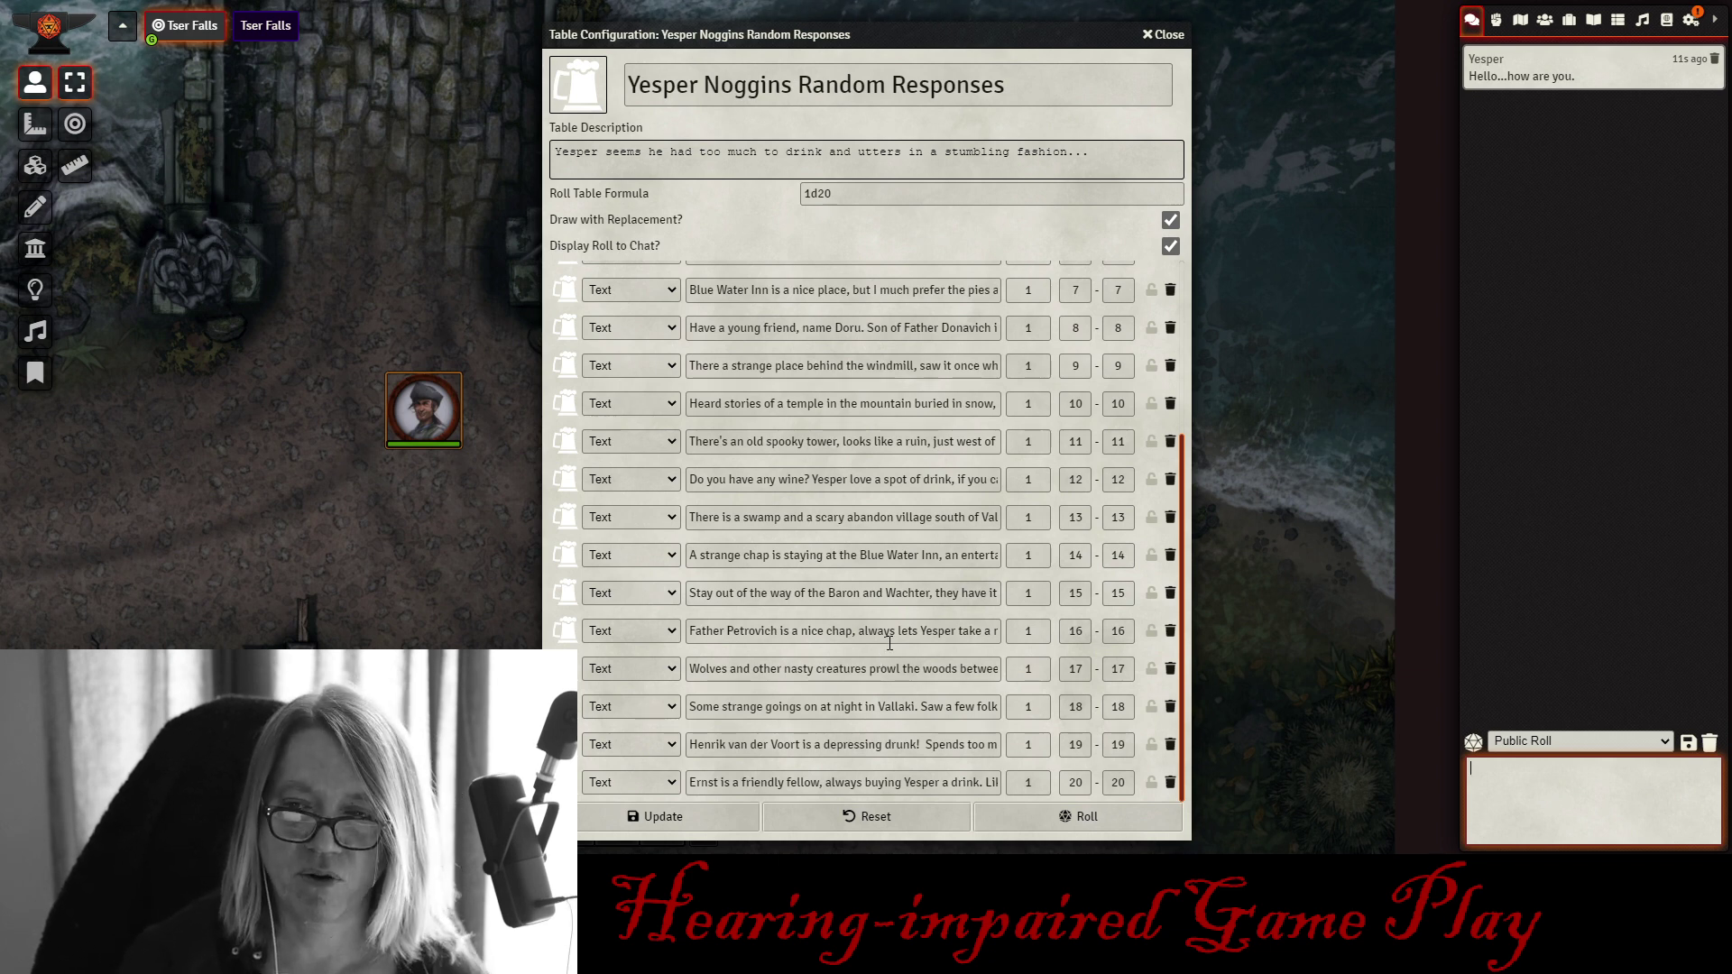
left_click(1077, 826)
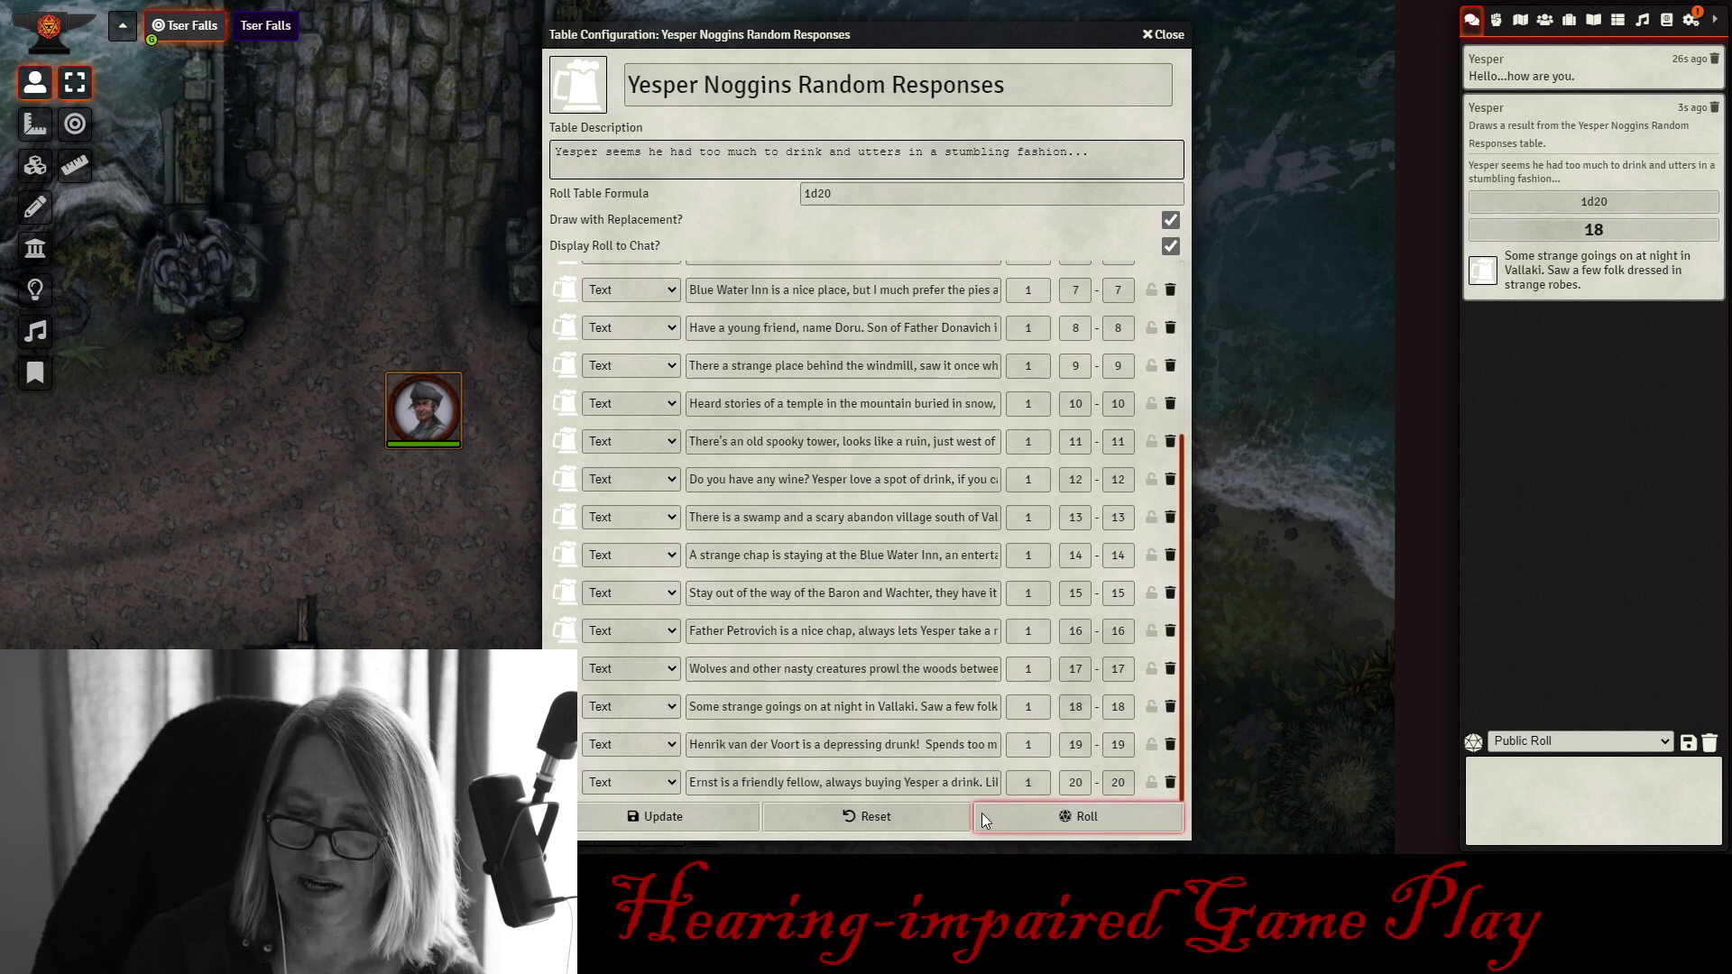
left_click(1045, 822)
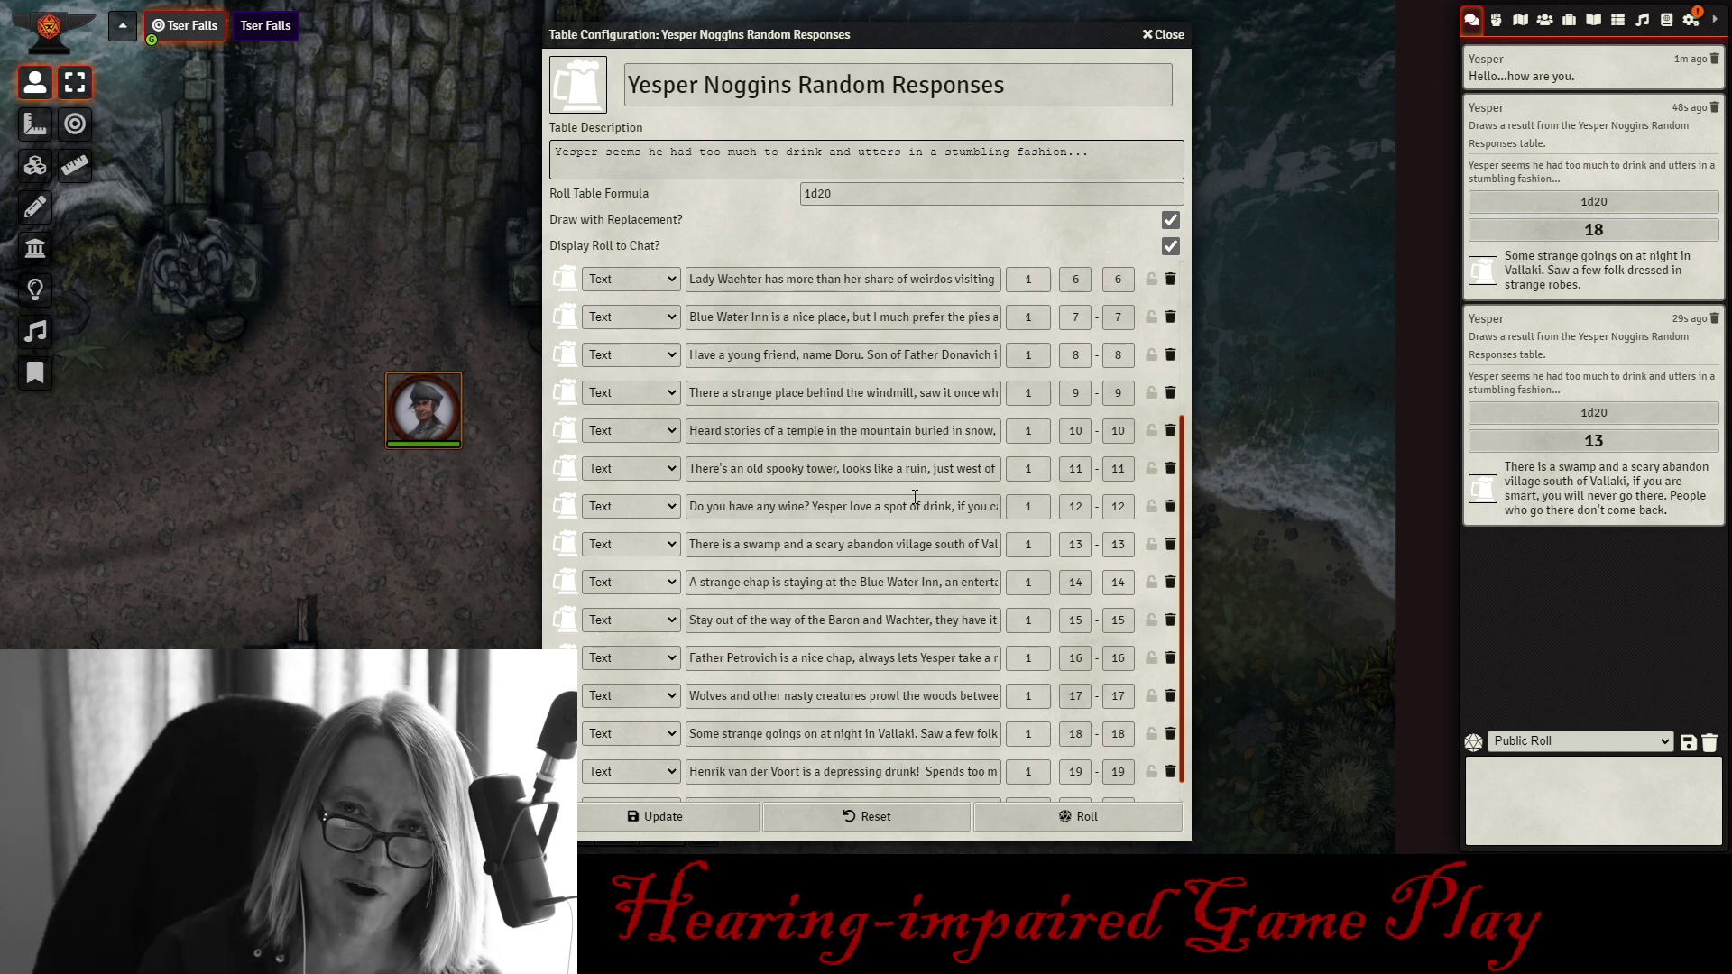
left_click(1164, 35)
left_click(1059, 193)
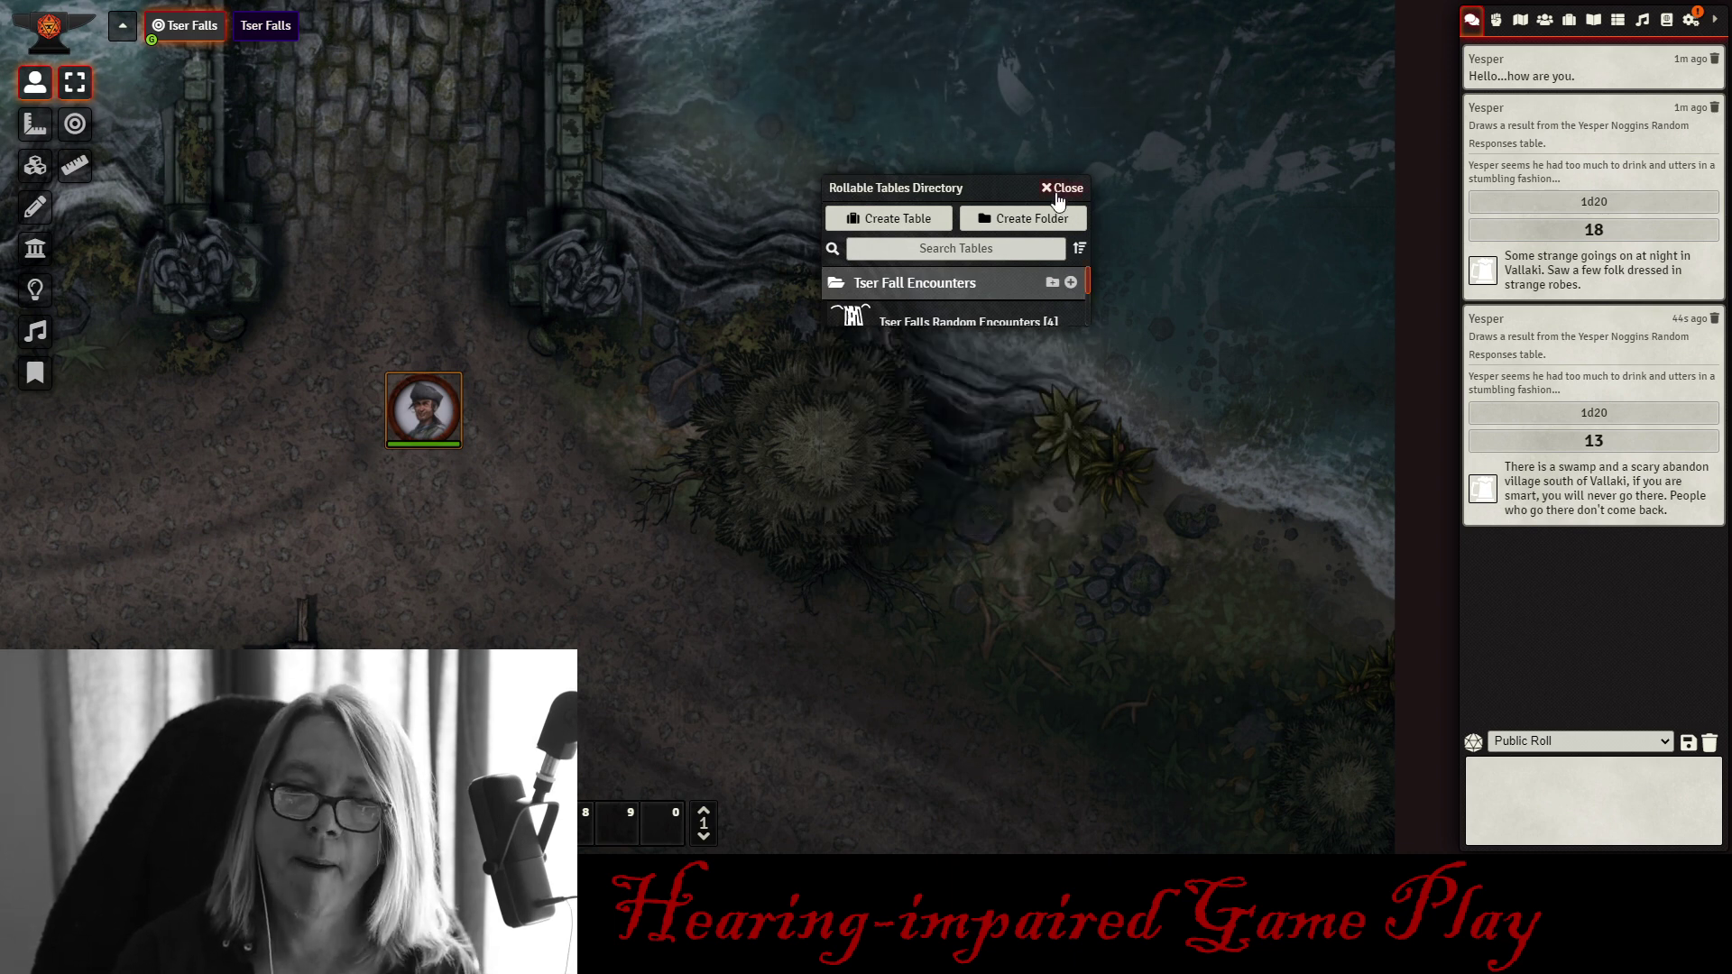
- Move the Yesper token onto the bridge facing the bandits and place the nearest bandit beside the middle one
left_click_drag(897, 222, 976, 262)
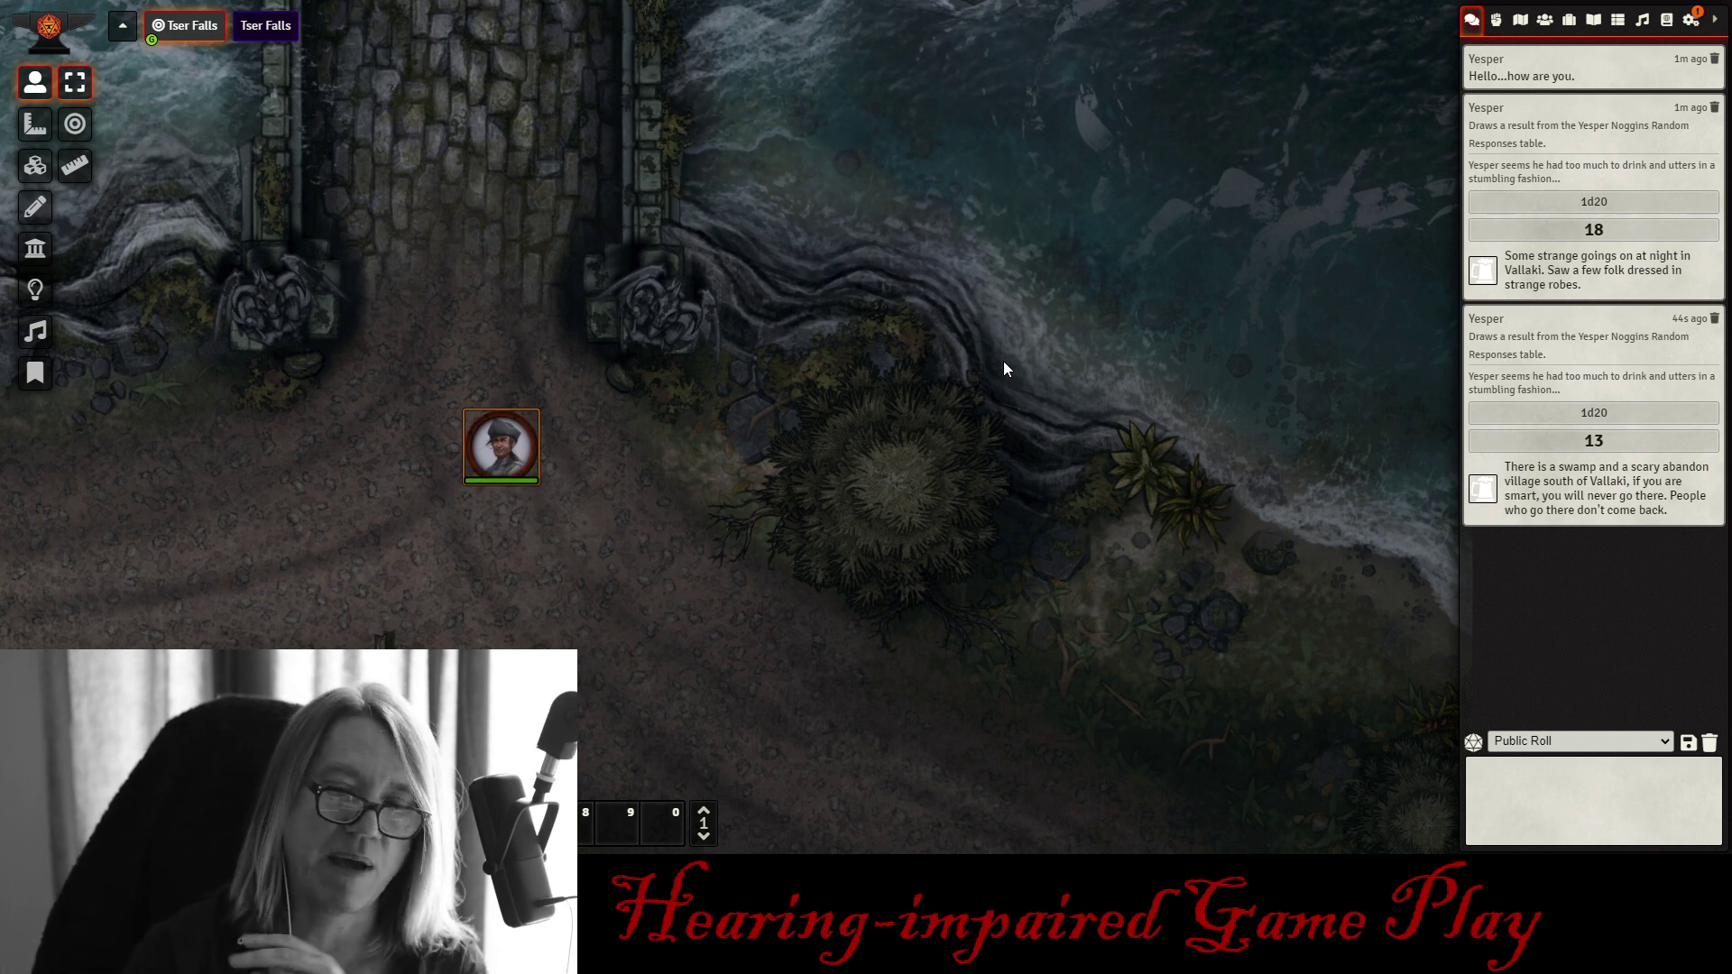
left_click_drag(750, 278, 897, 491)
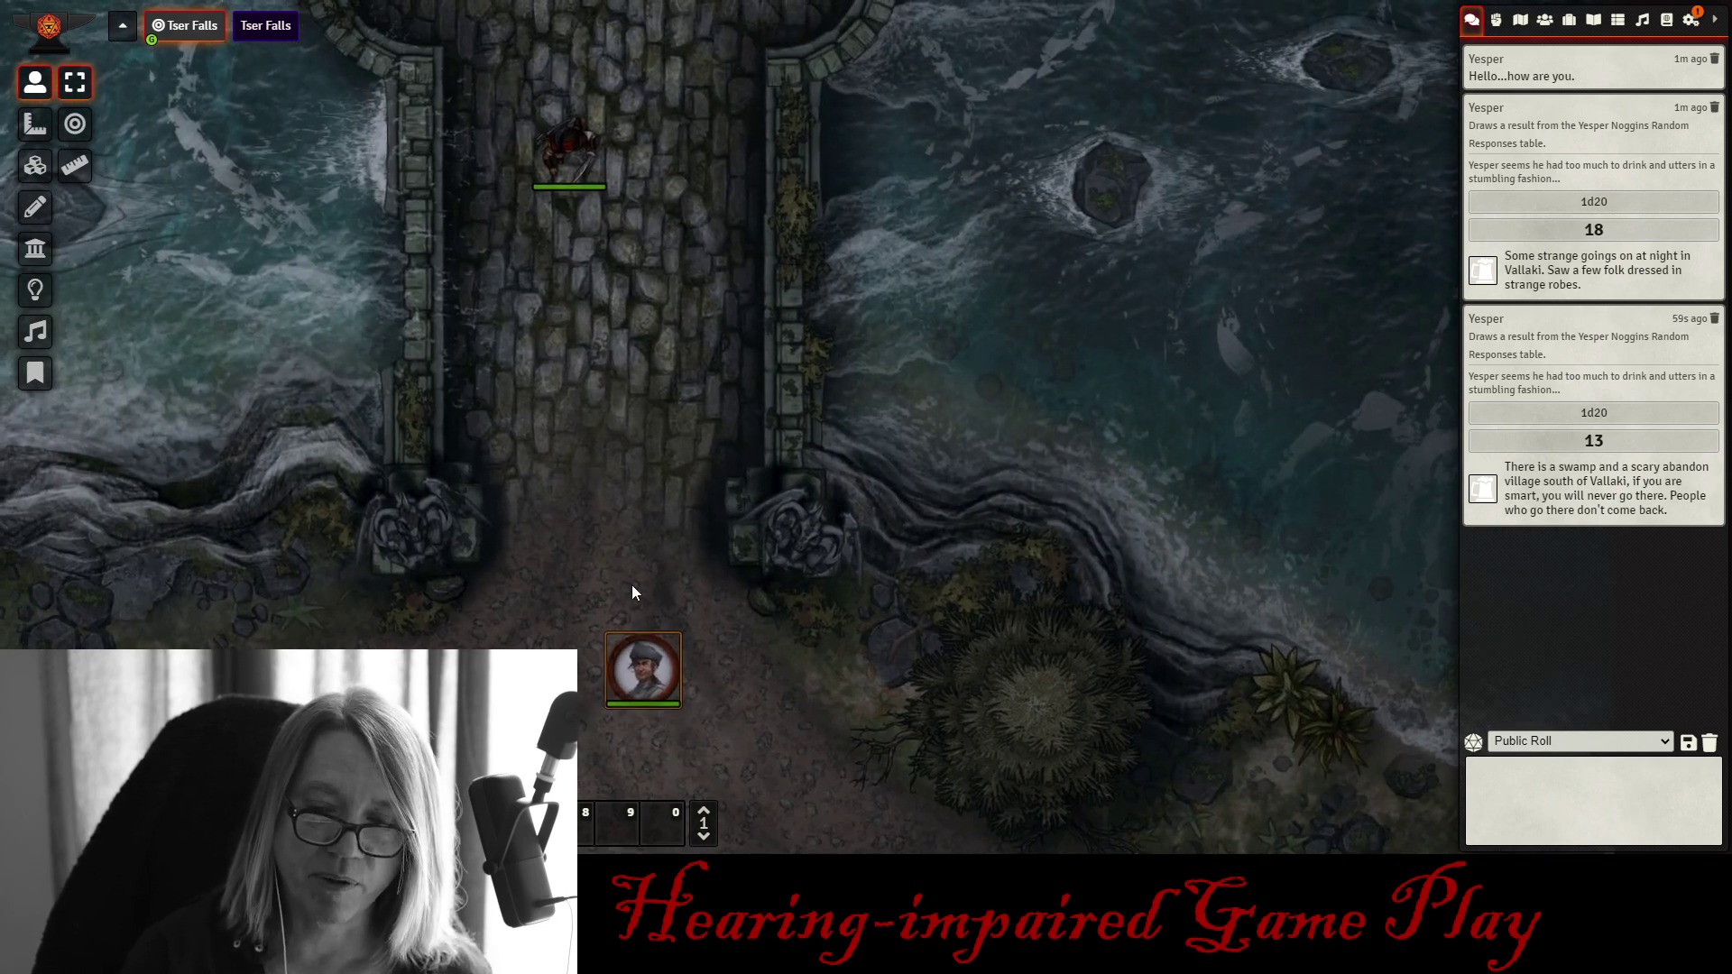
left_click_drag(642, 663, 576, 310)
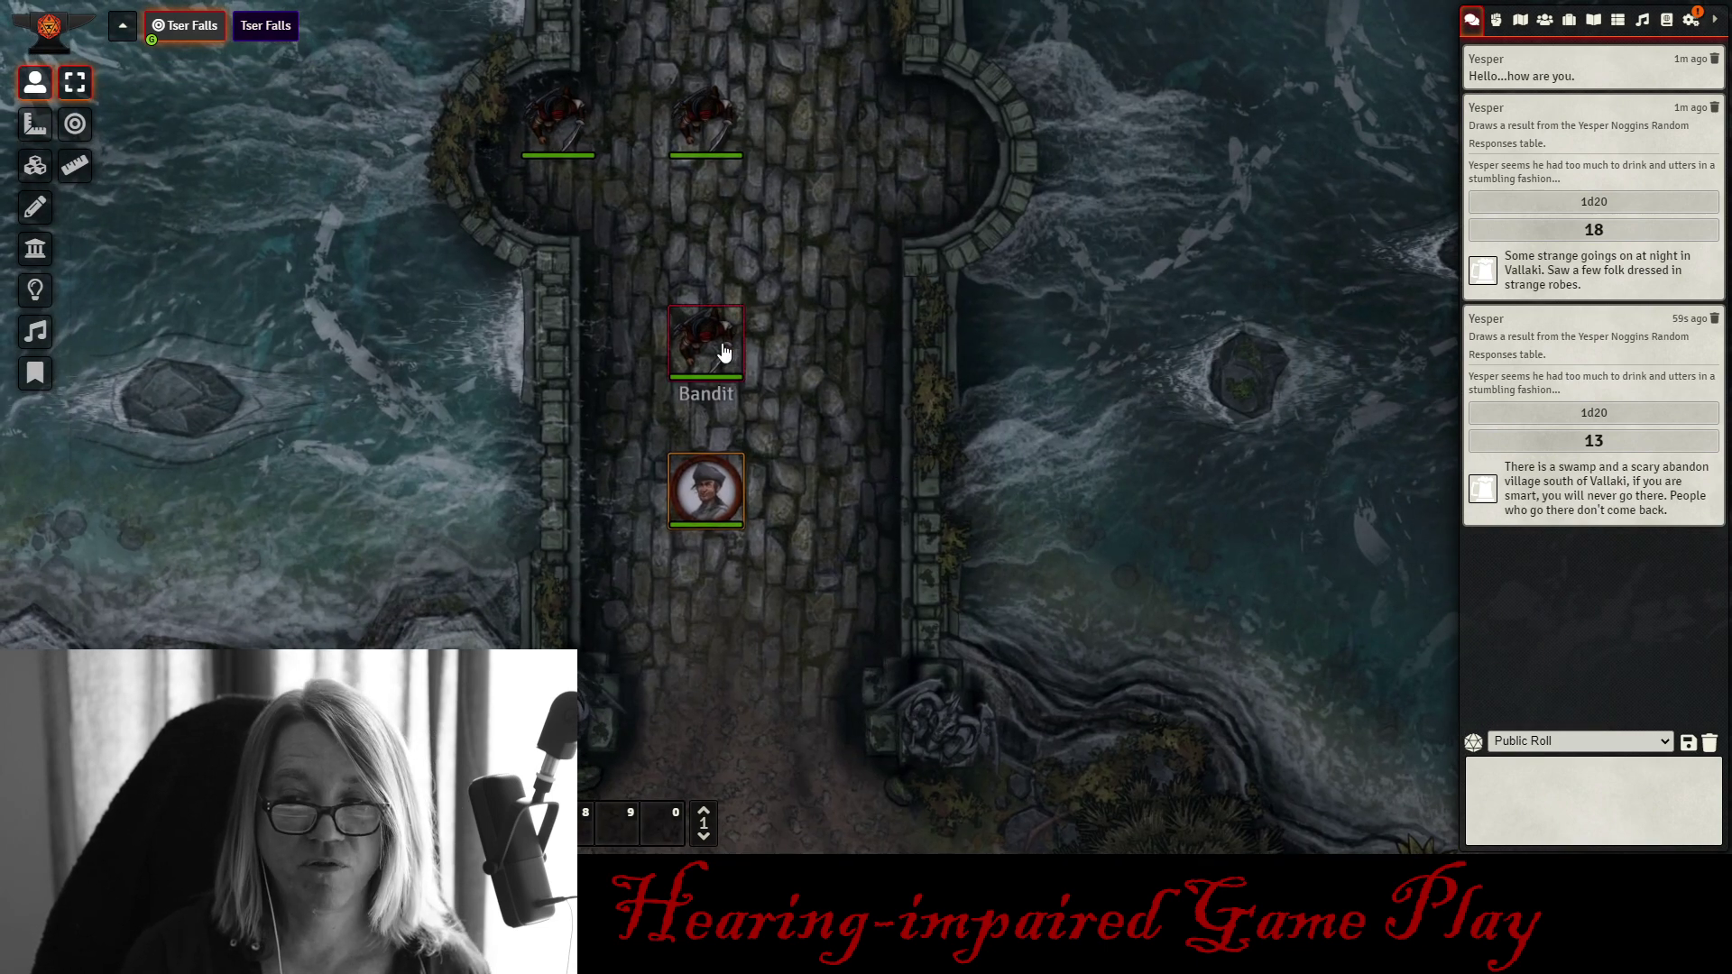
left_click_drag(724, 352, 782, 157)
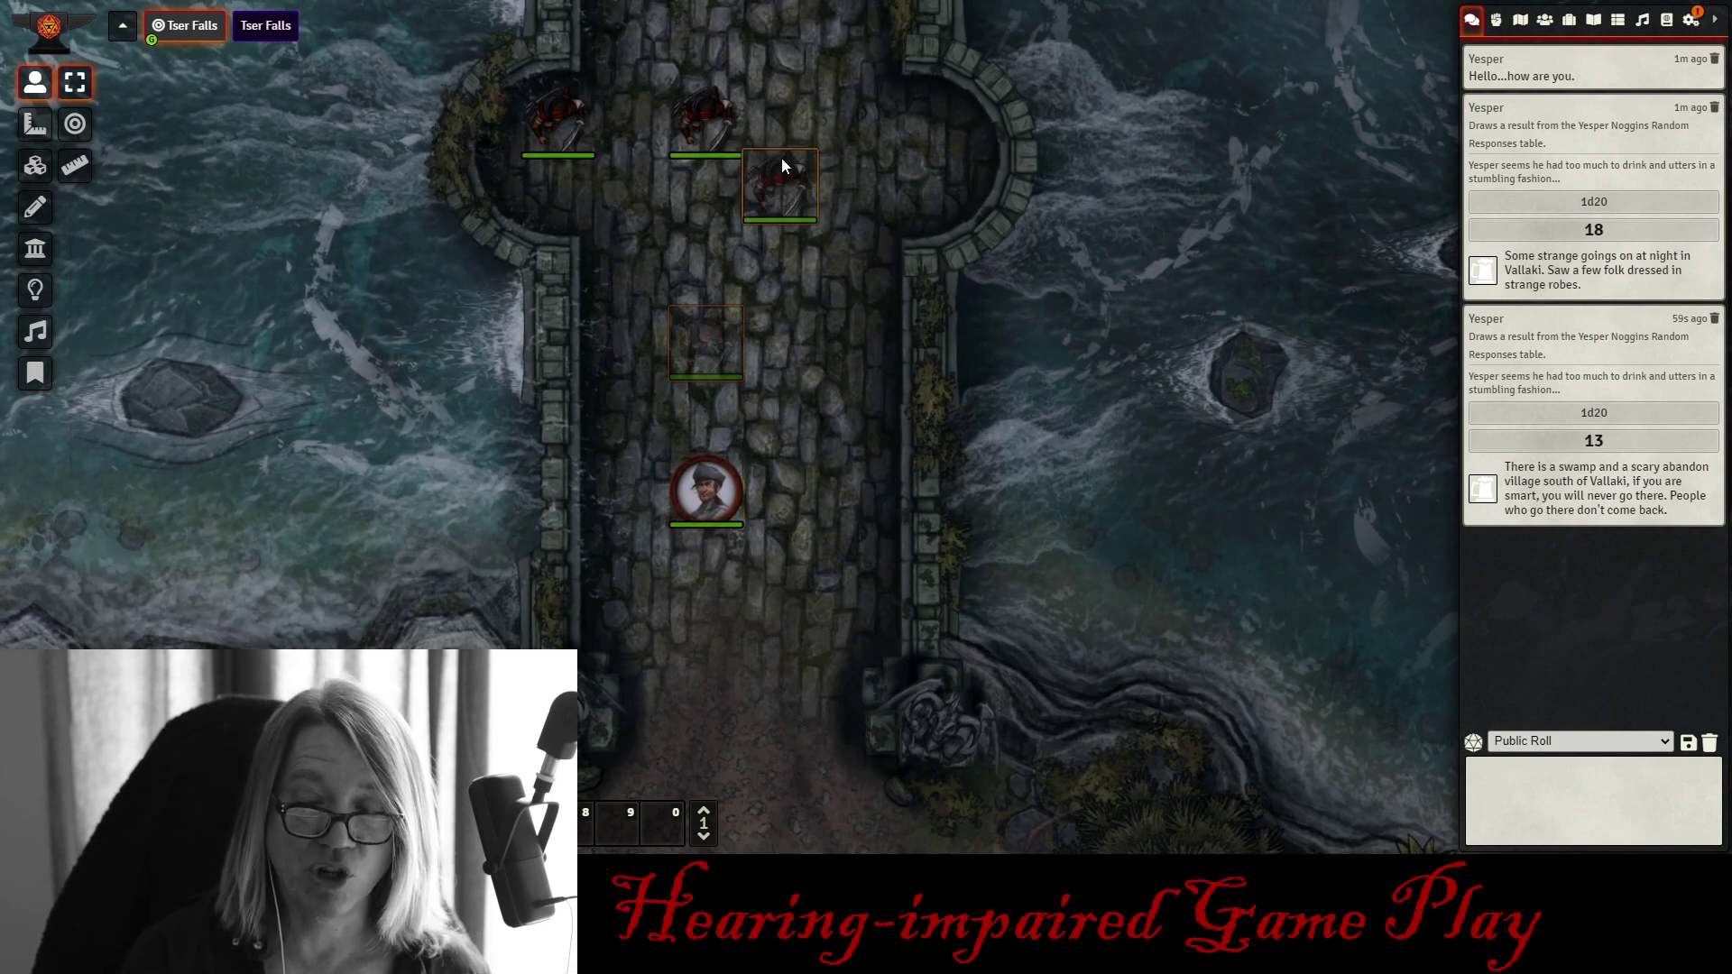
left_click_drag(712, 460, 719, 343)
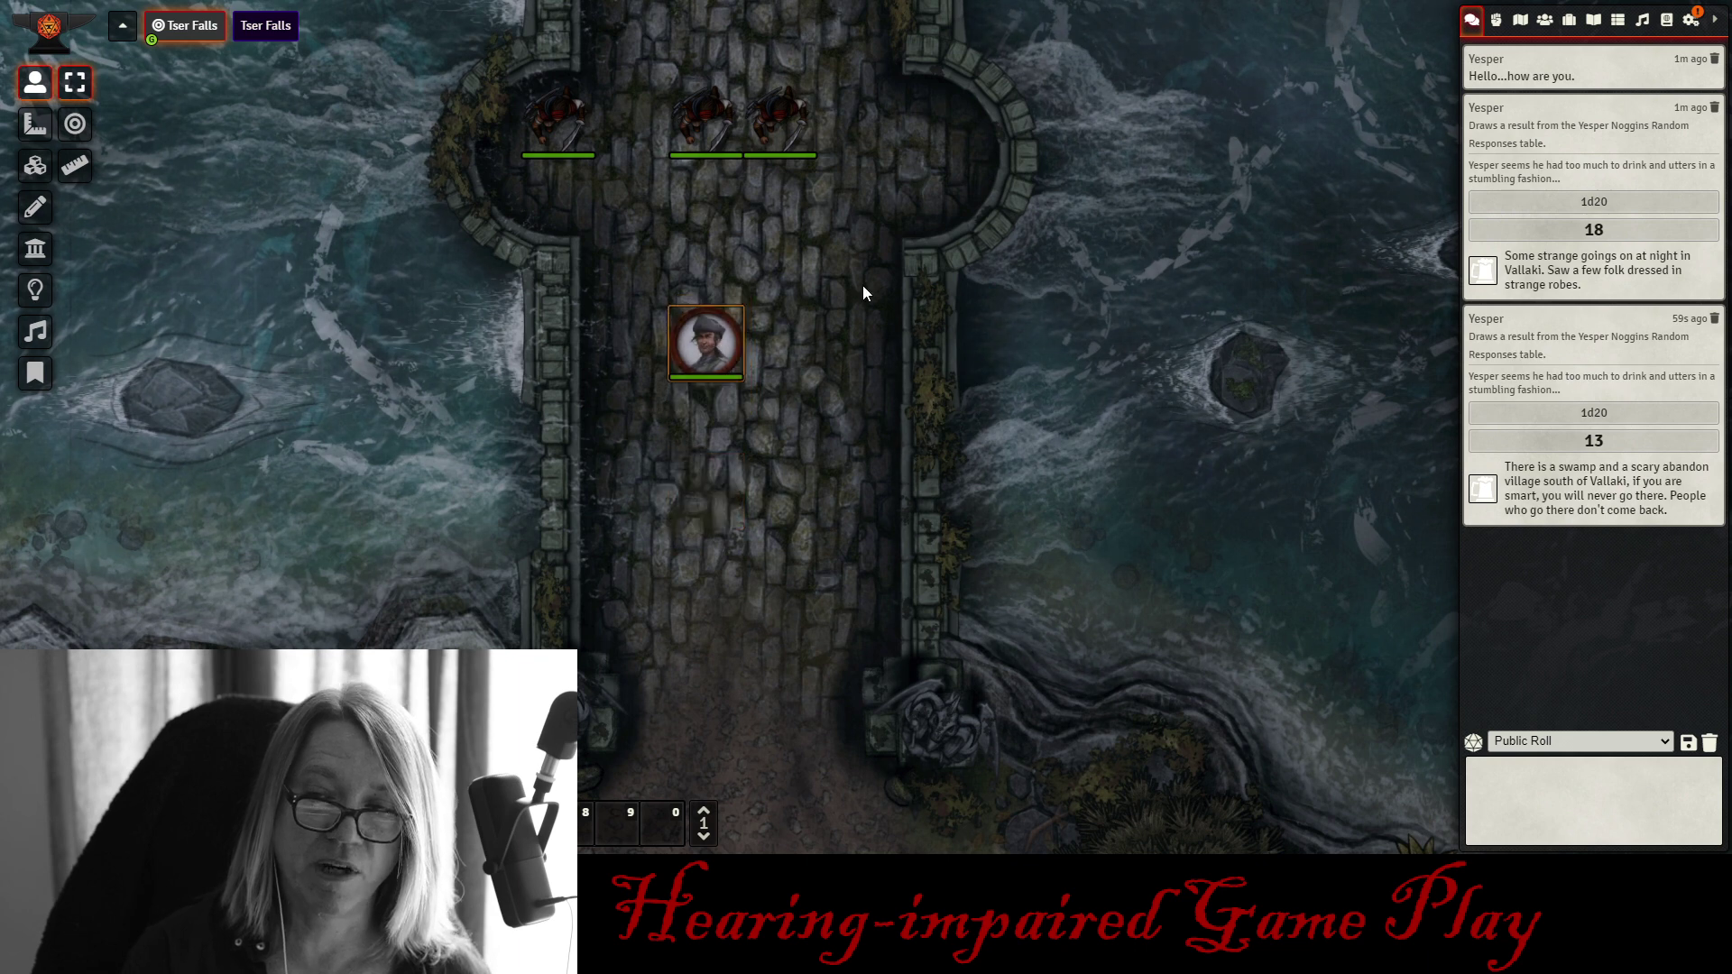
- Add Yesper and the three bandits to a new combat encounter and roll initiative for every combatant
left_click_drag(863, 285, 980, 430)
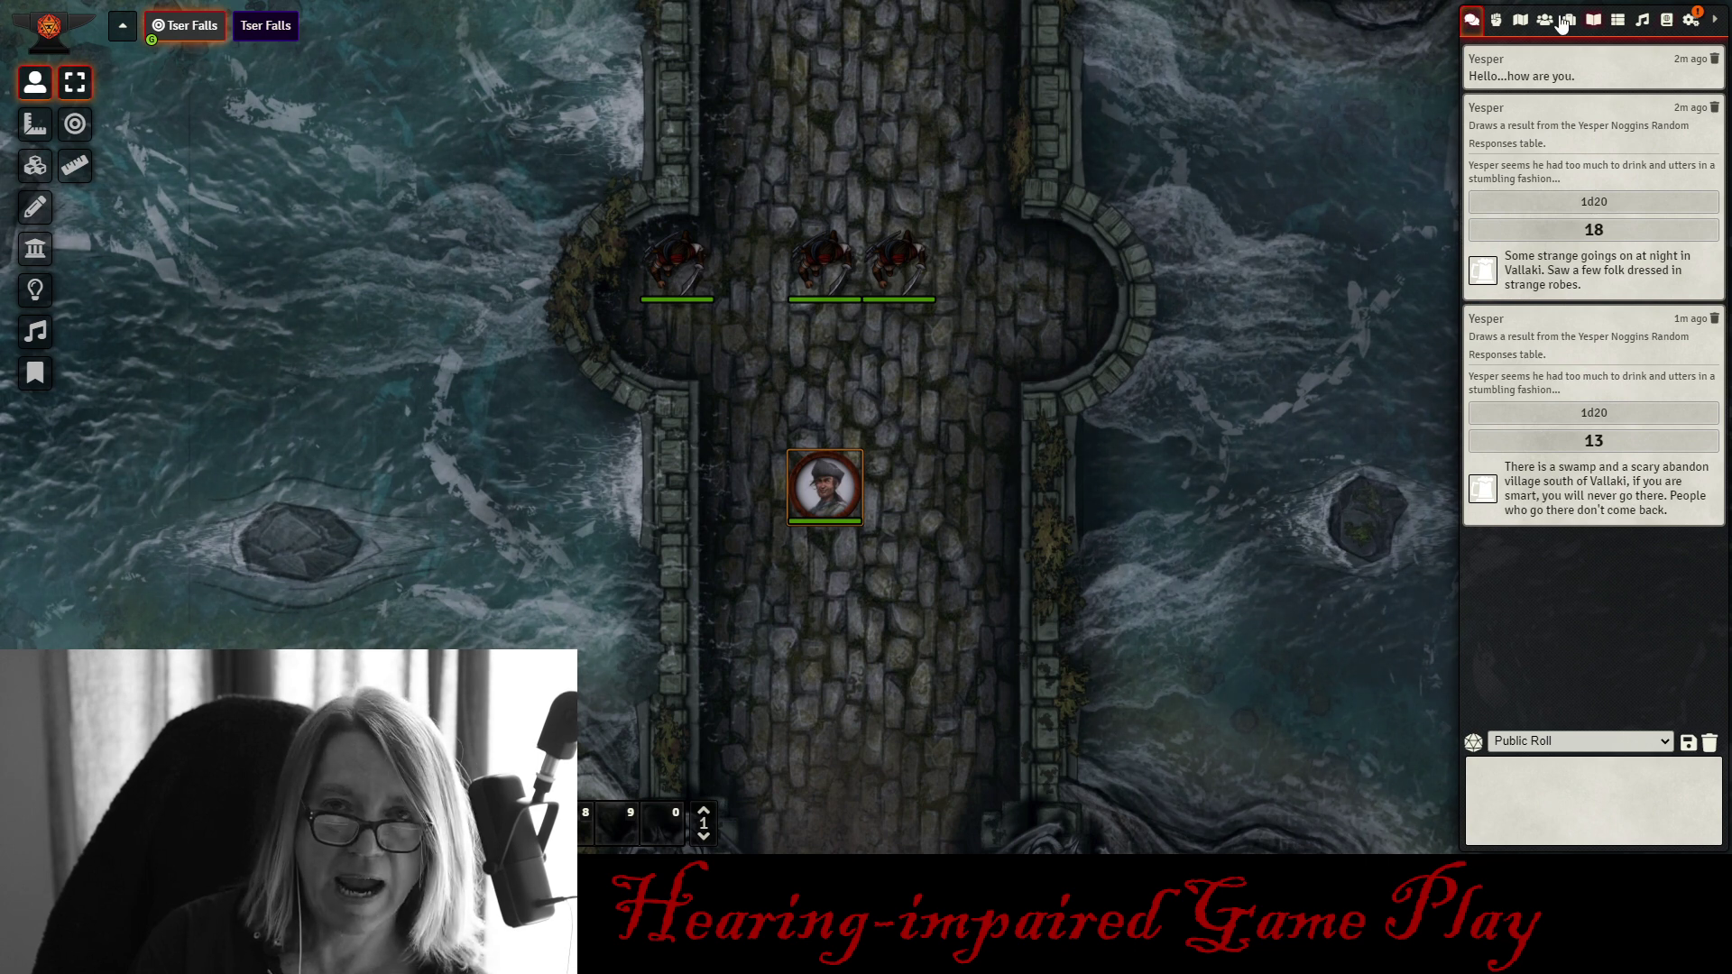
left_click(1496, 20)
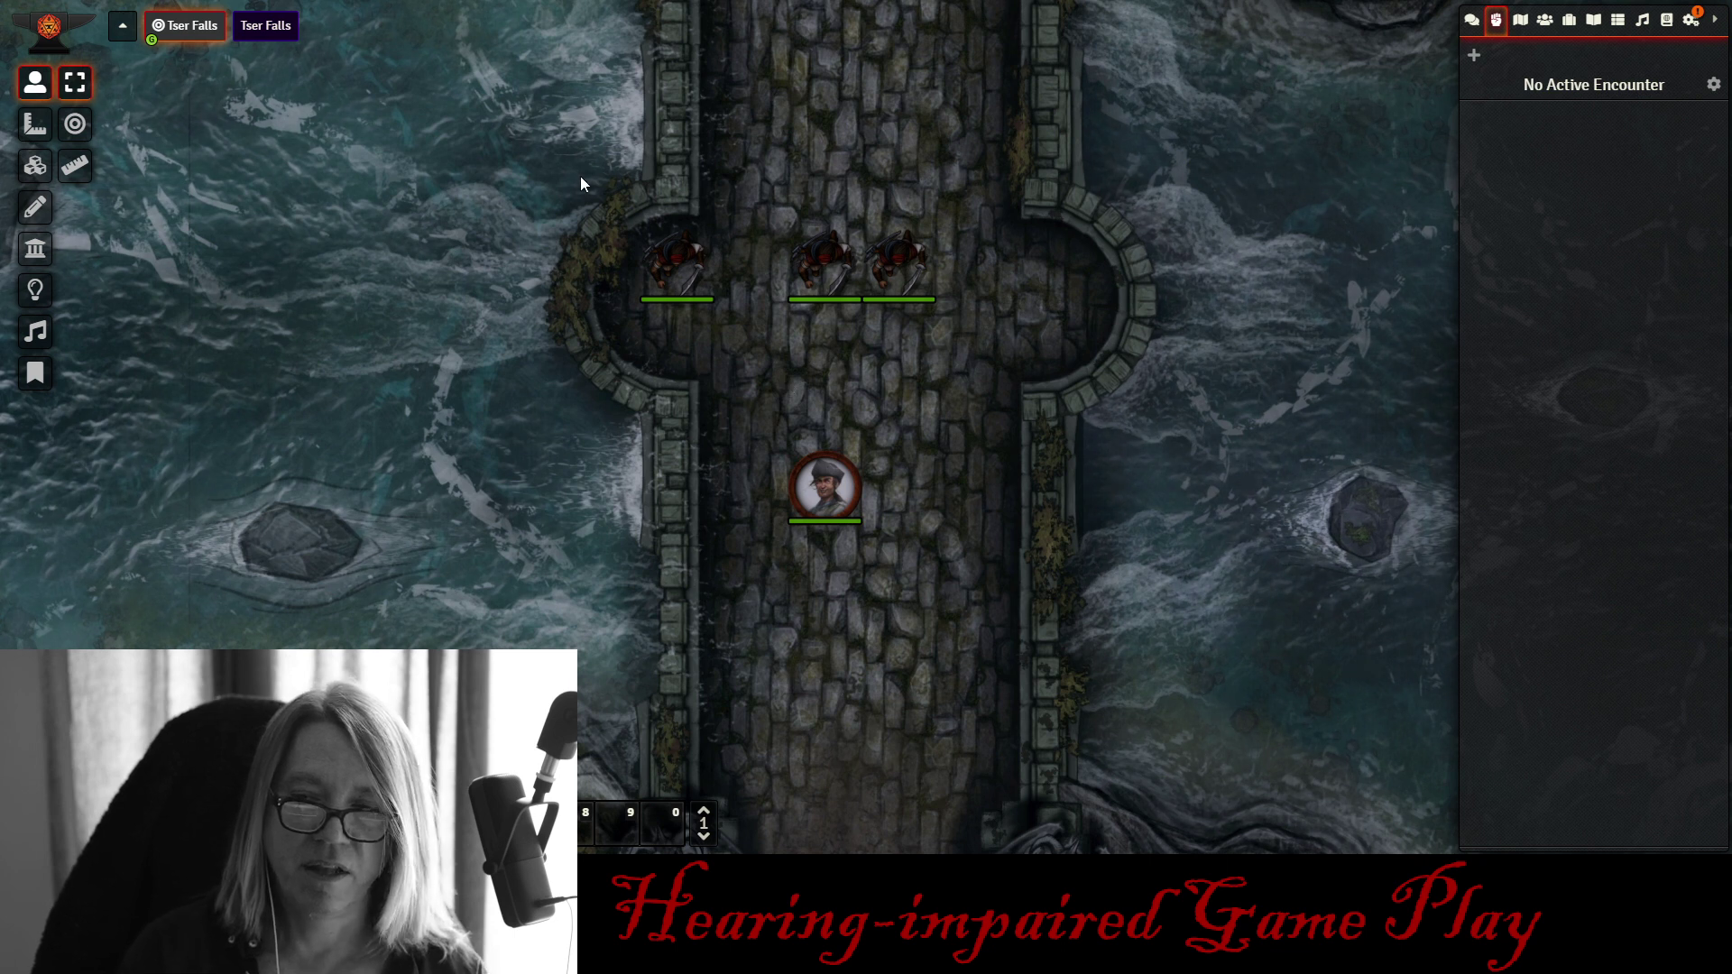
left_click_drag(581, 175, 1020, 581)
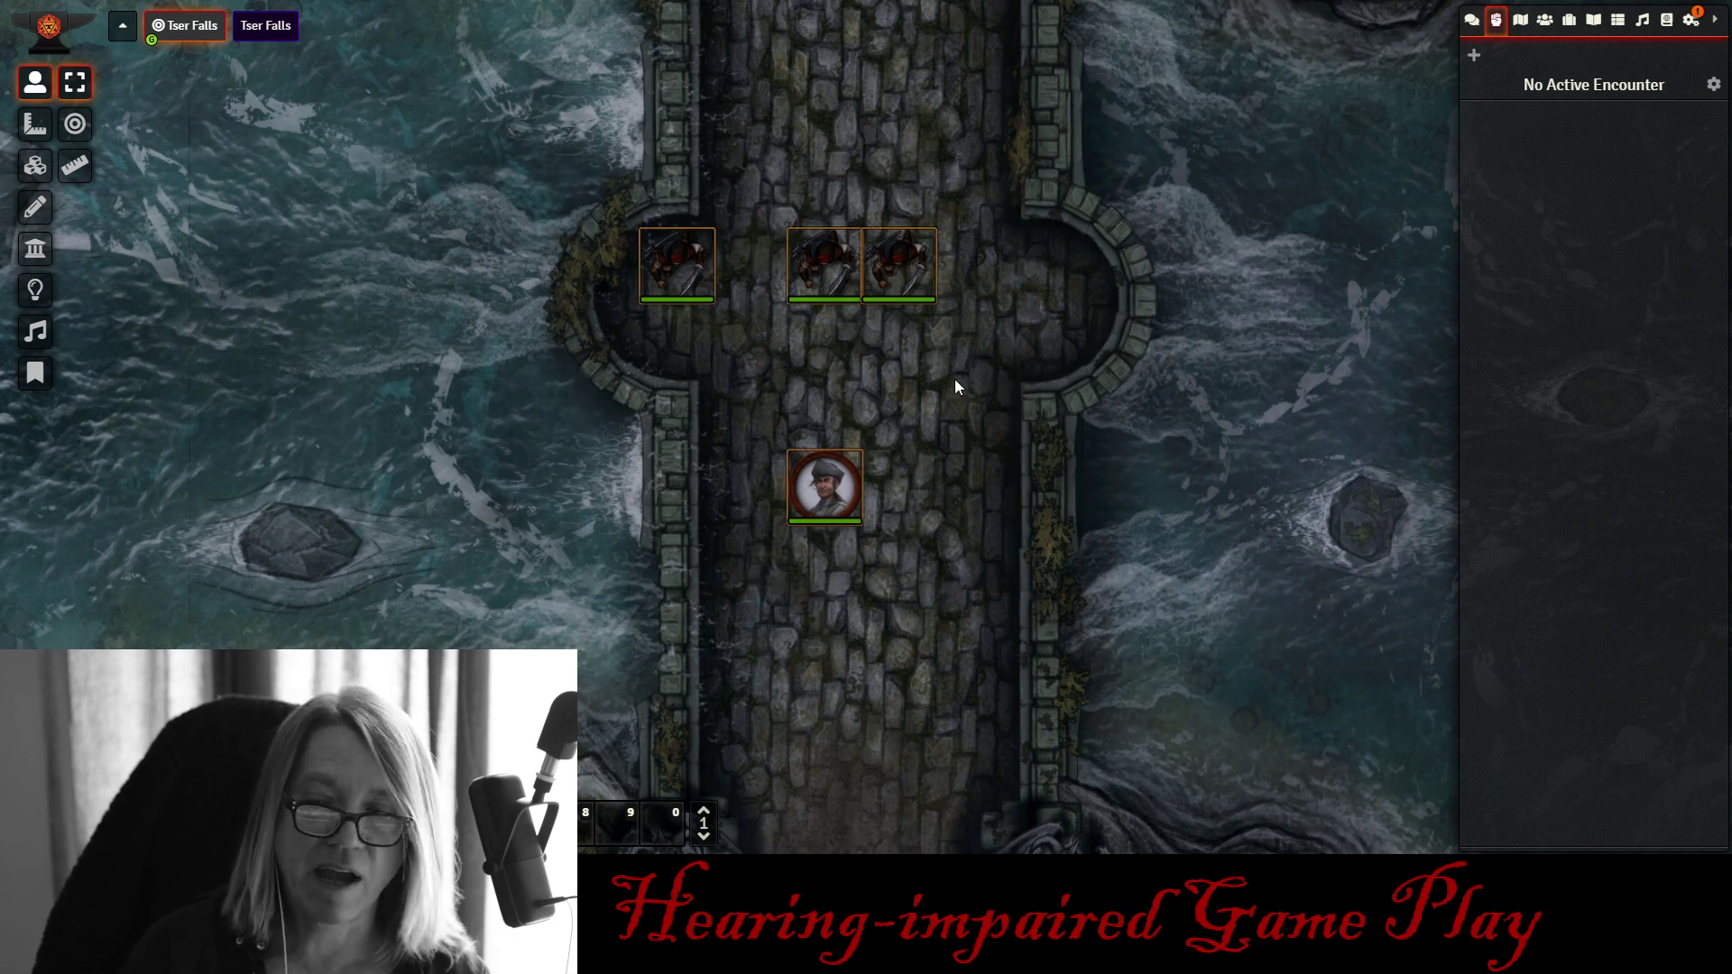
right_click(910, 276)
left_click(963, 307)
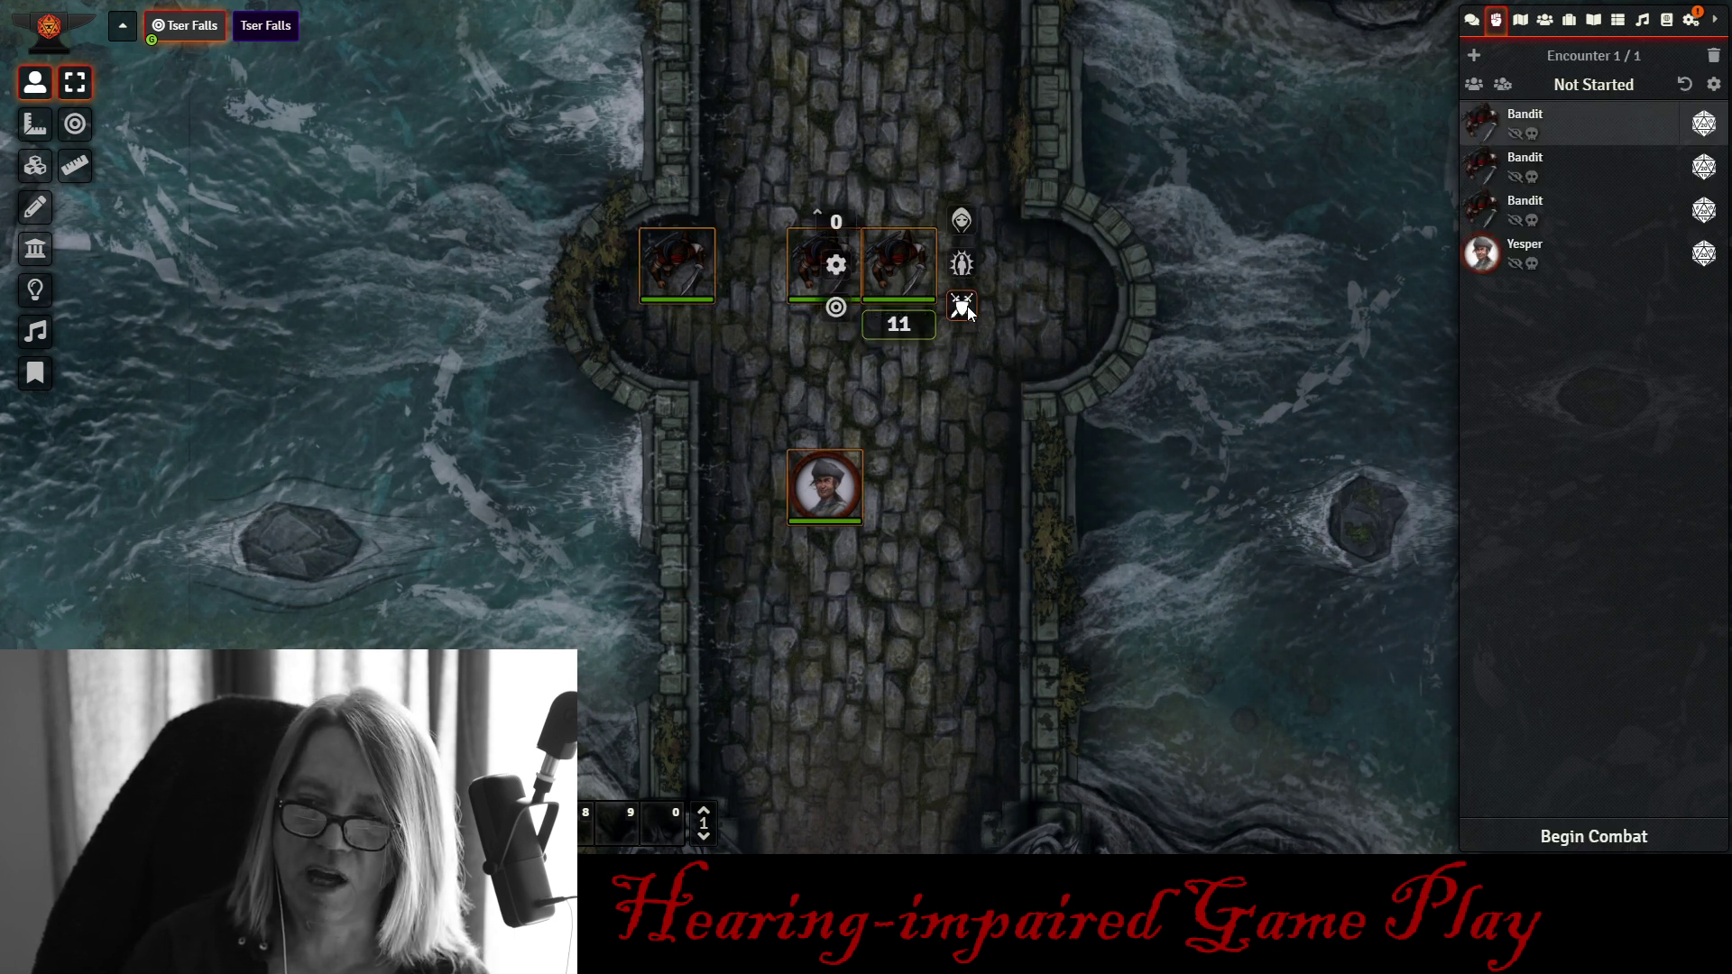
left_click(1705, 131)
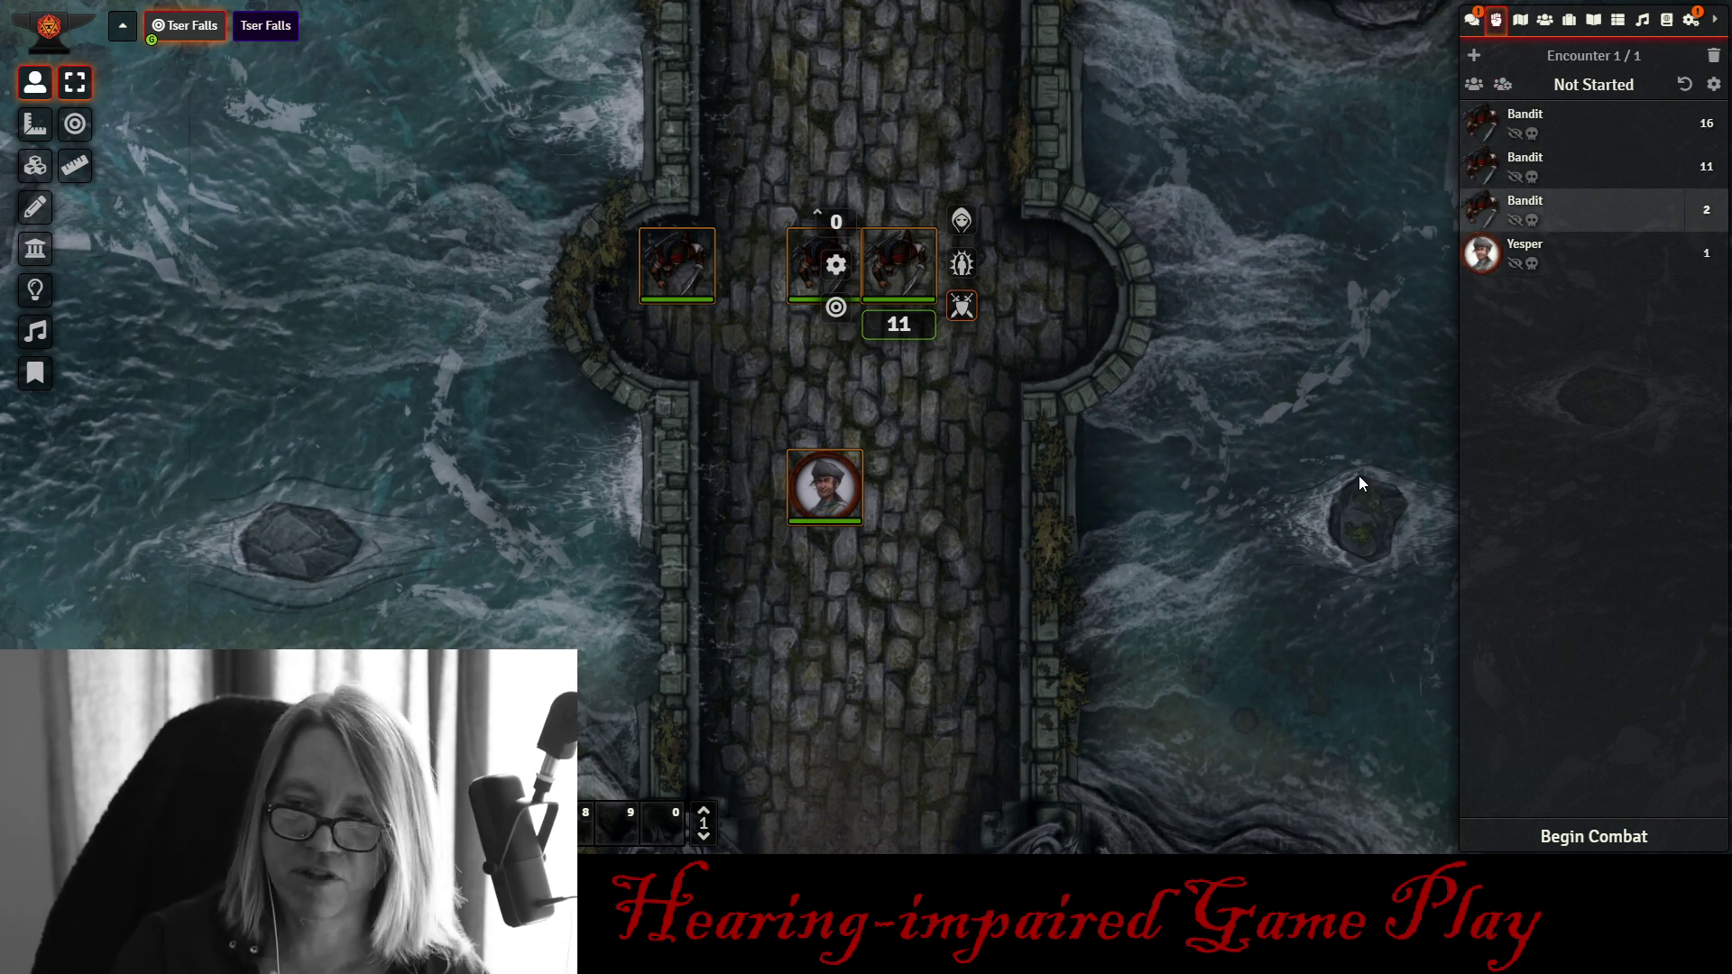
left_click(941, 658)
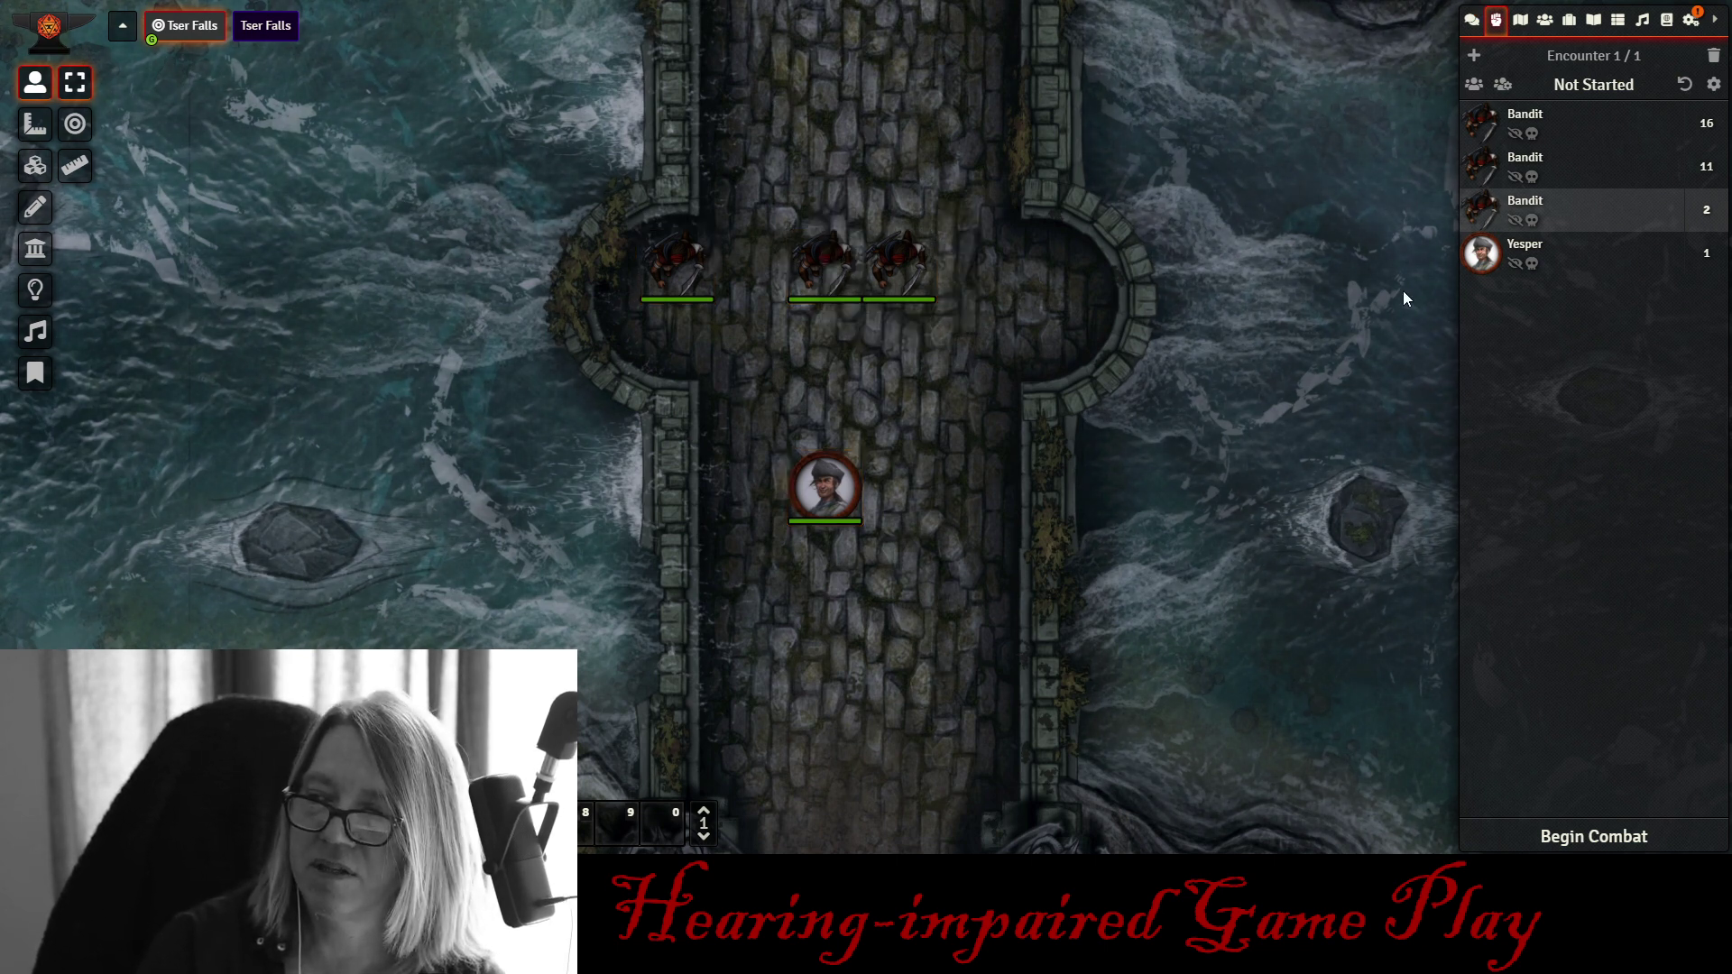
- Review the initiative rolls in the chat log and begin combat from the encounter tracker
left_click(1472, 21)
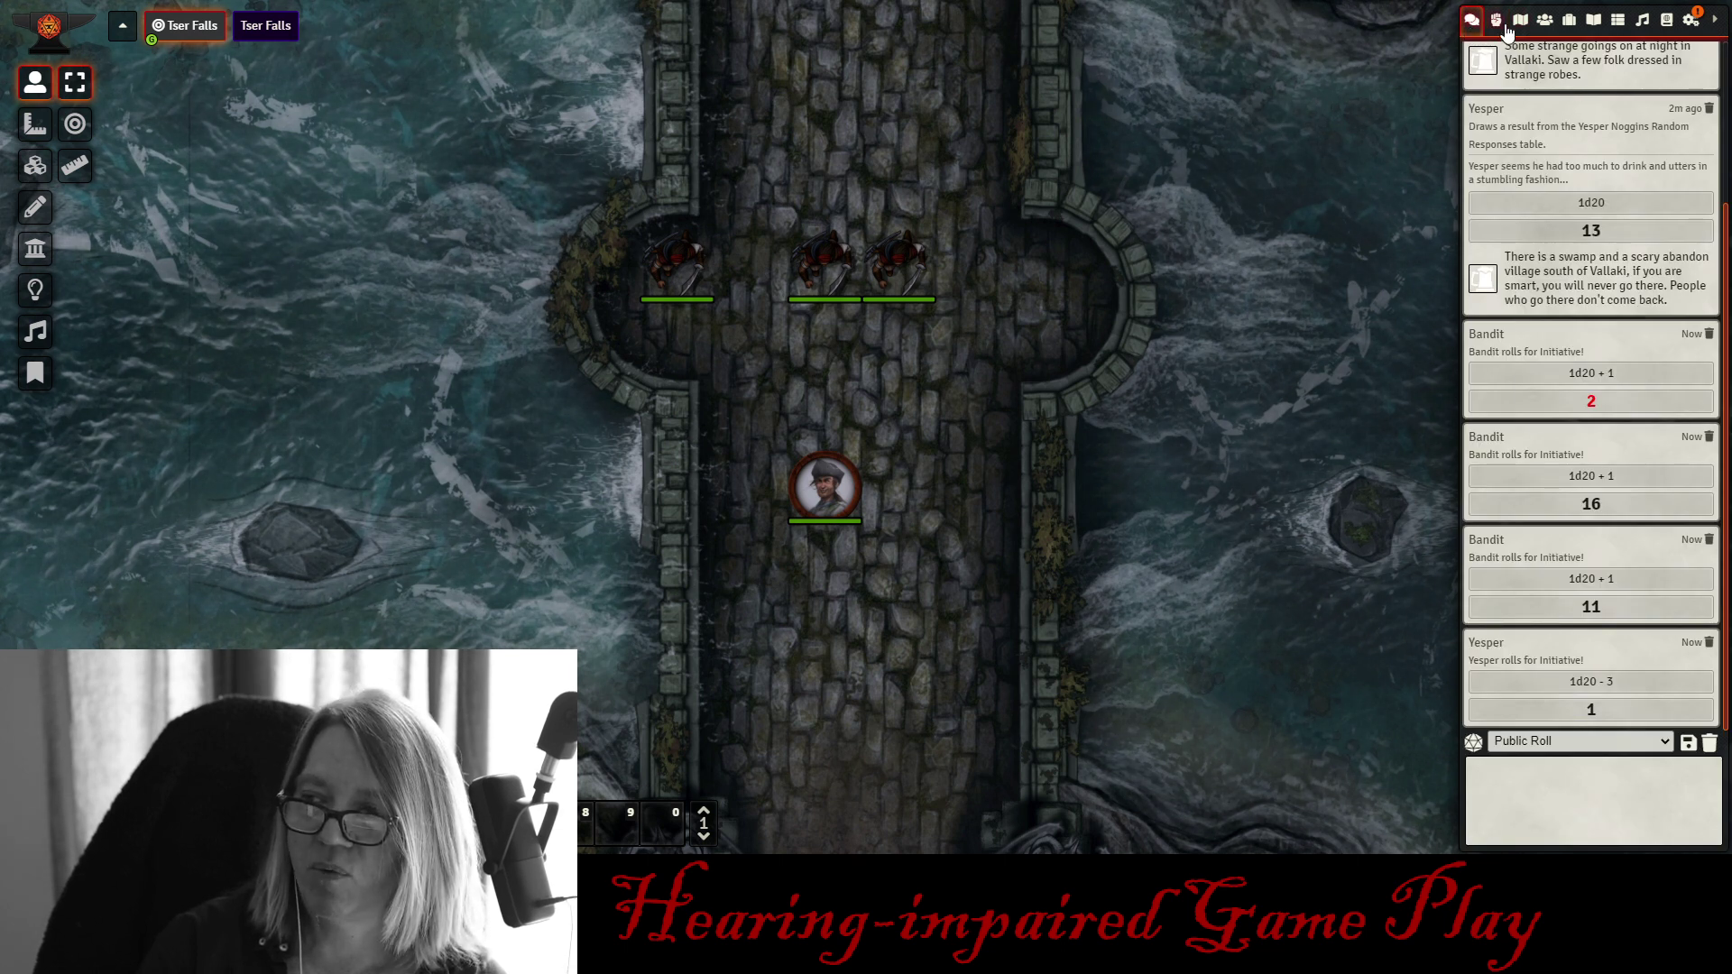
left_click(1498, 22)
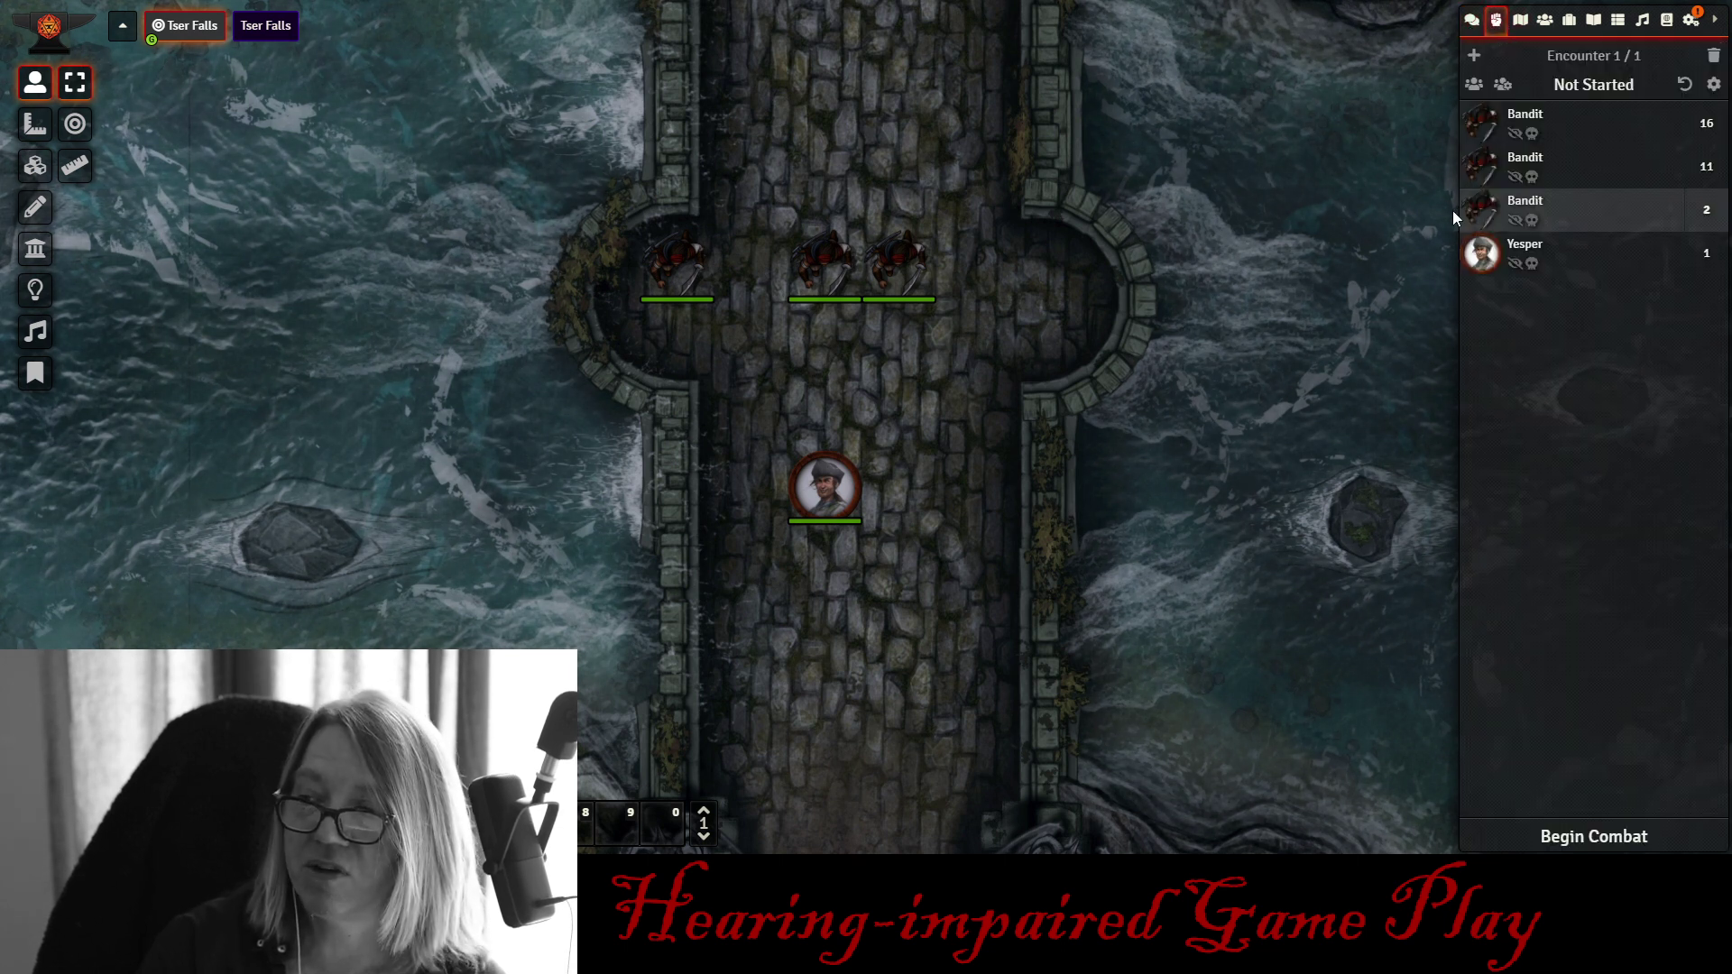
left_click(1606, 838)
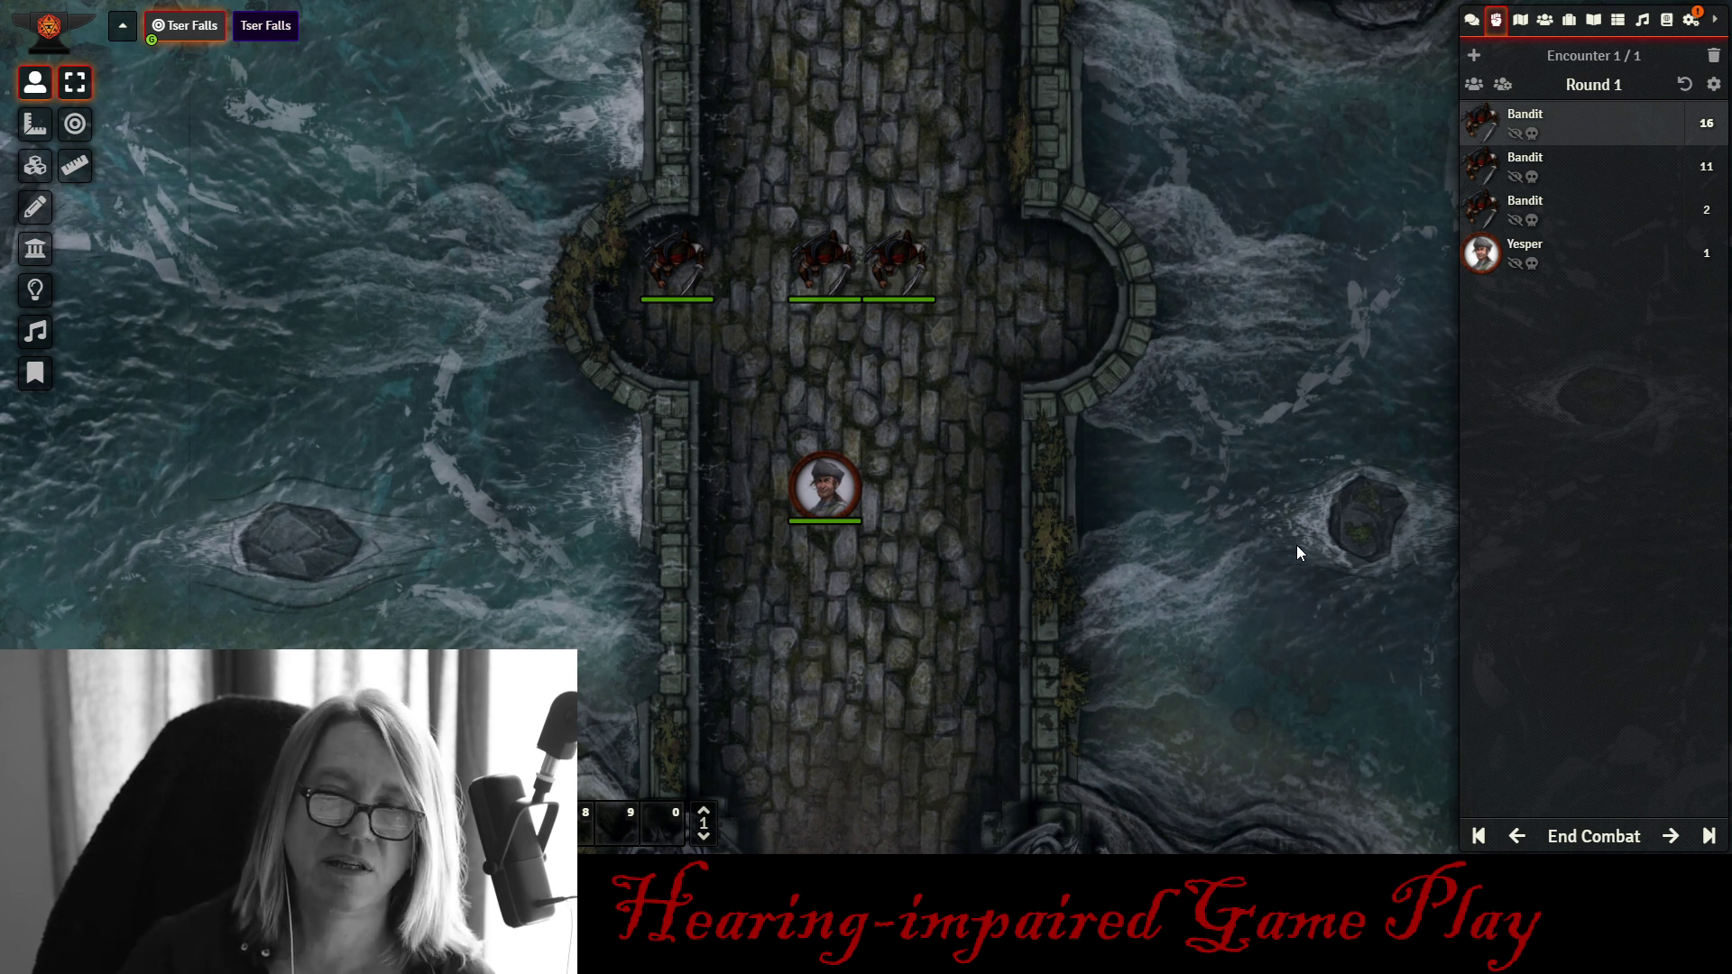
- From the features of the bandit in the bridge alcove, attack with the Scimitar and make a Normal attack roll in Public Roll mode
left_click(668, 264)
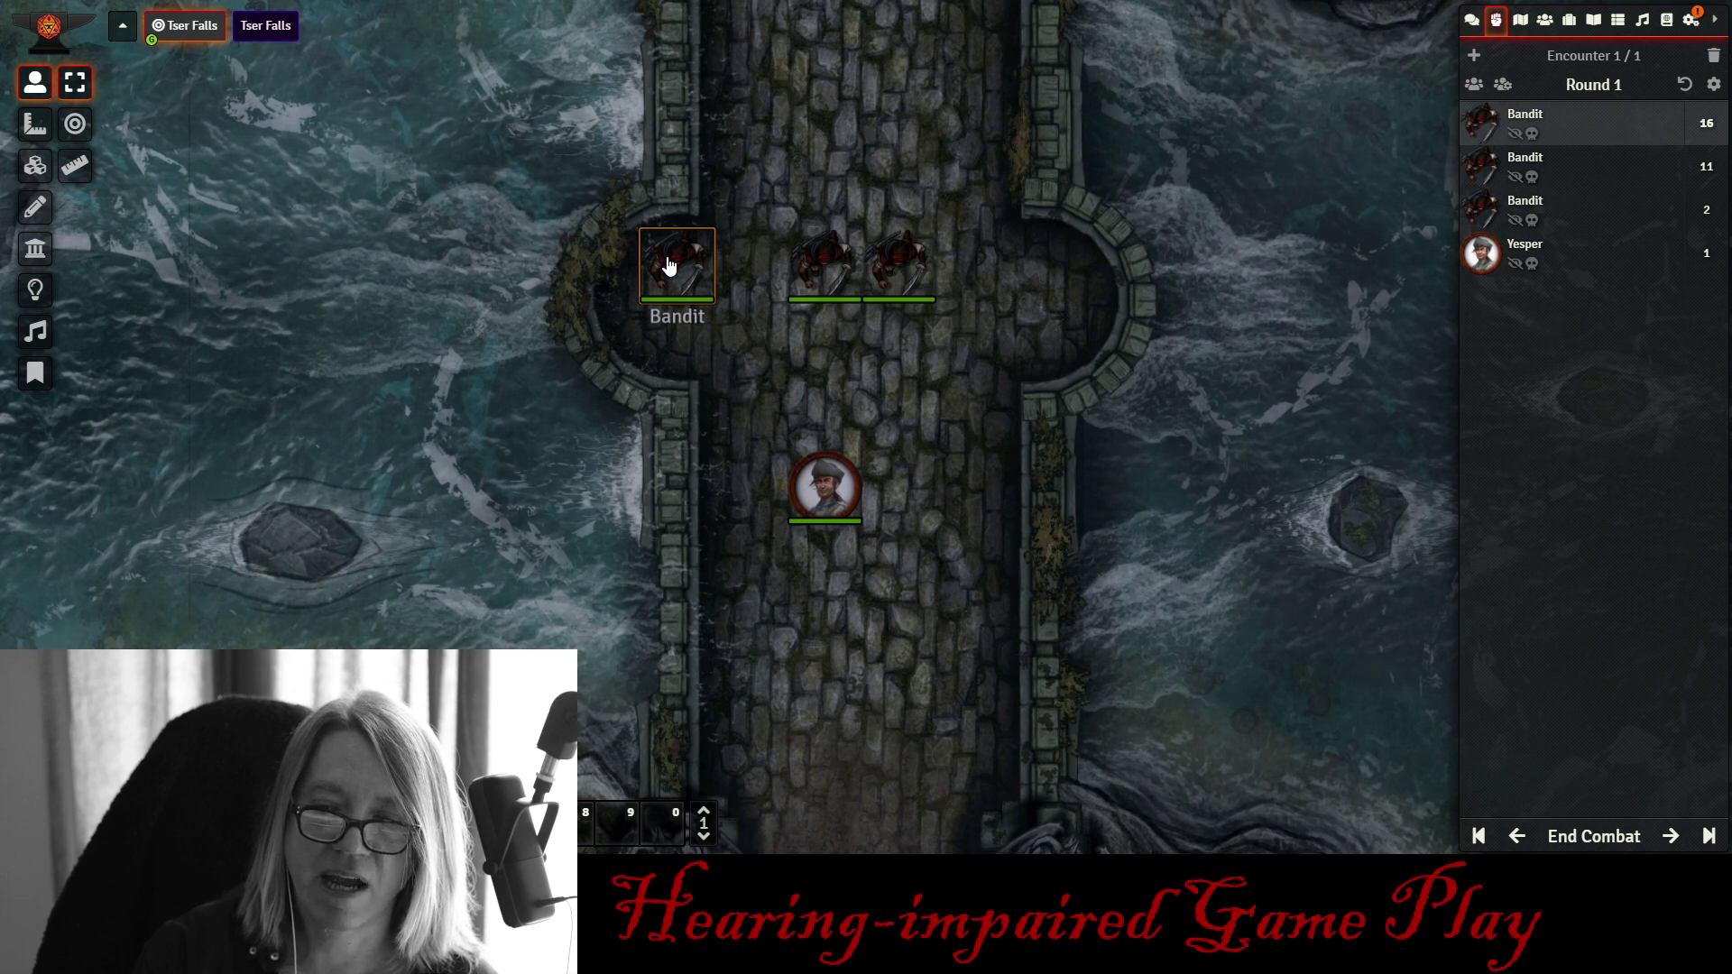
double_click(668, 264)
left_click_drag(673, 171, 181, 166)
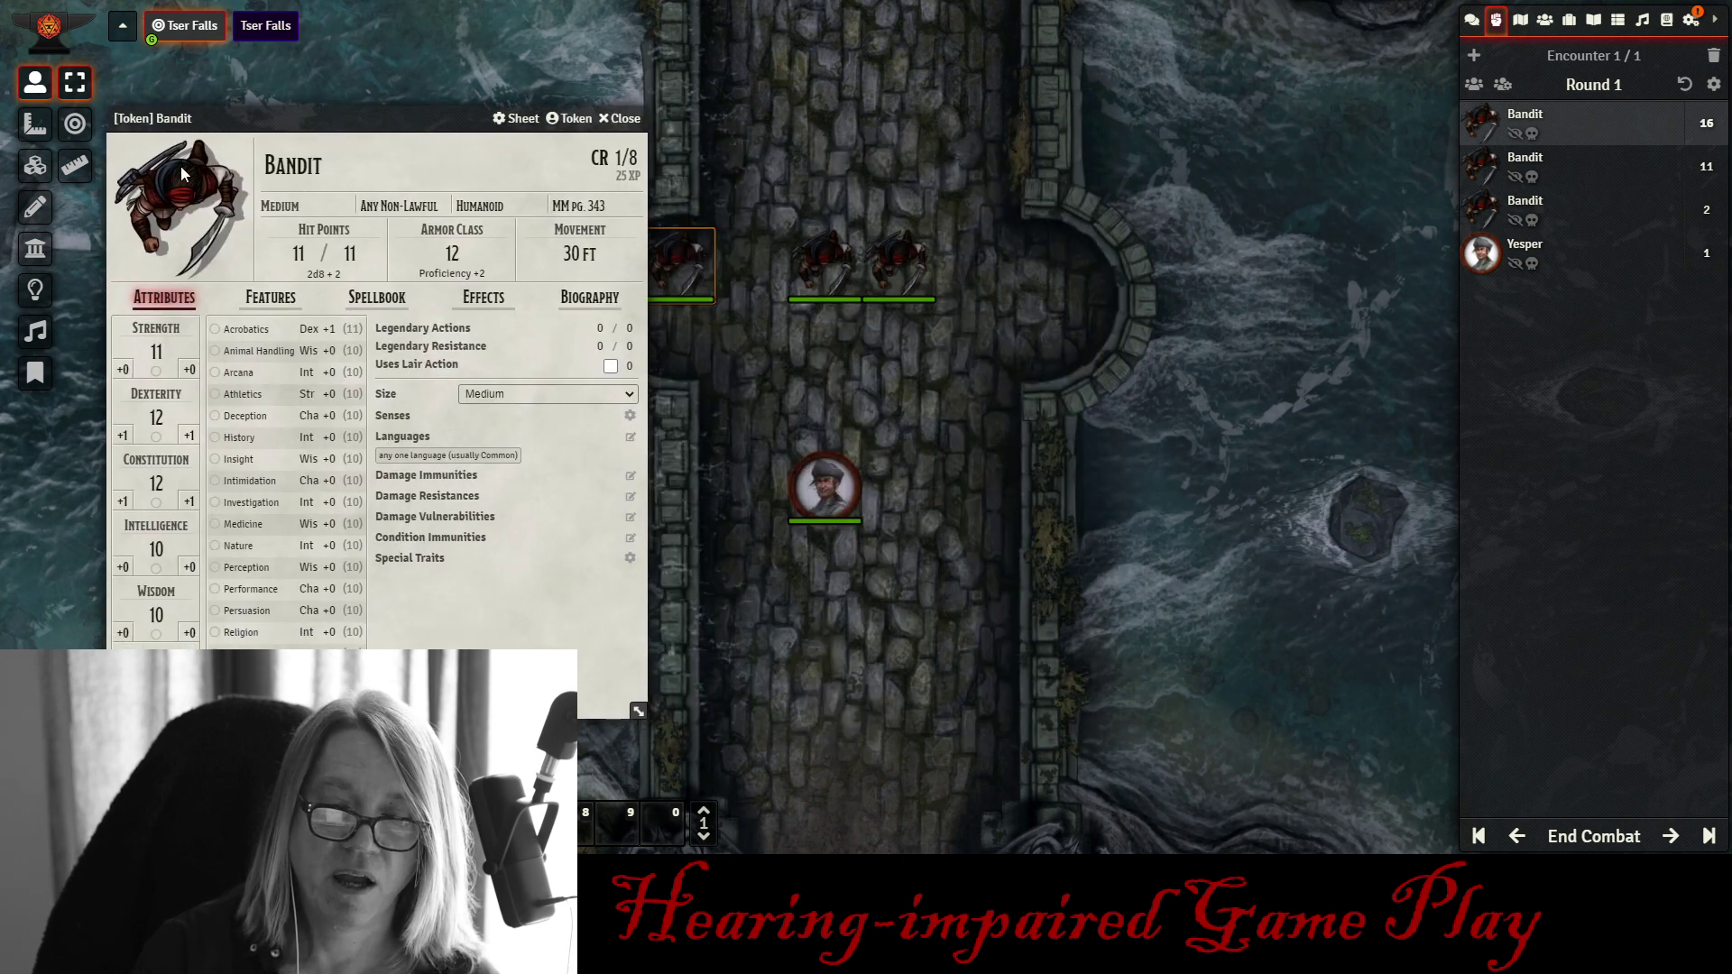
left_click(270, 297)
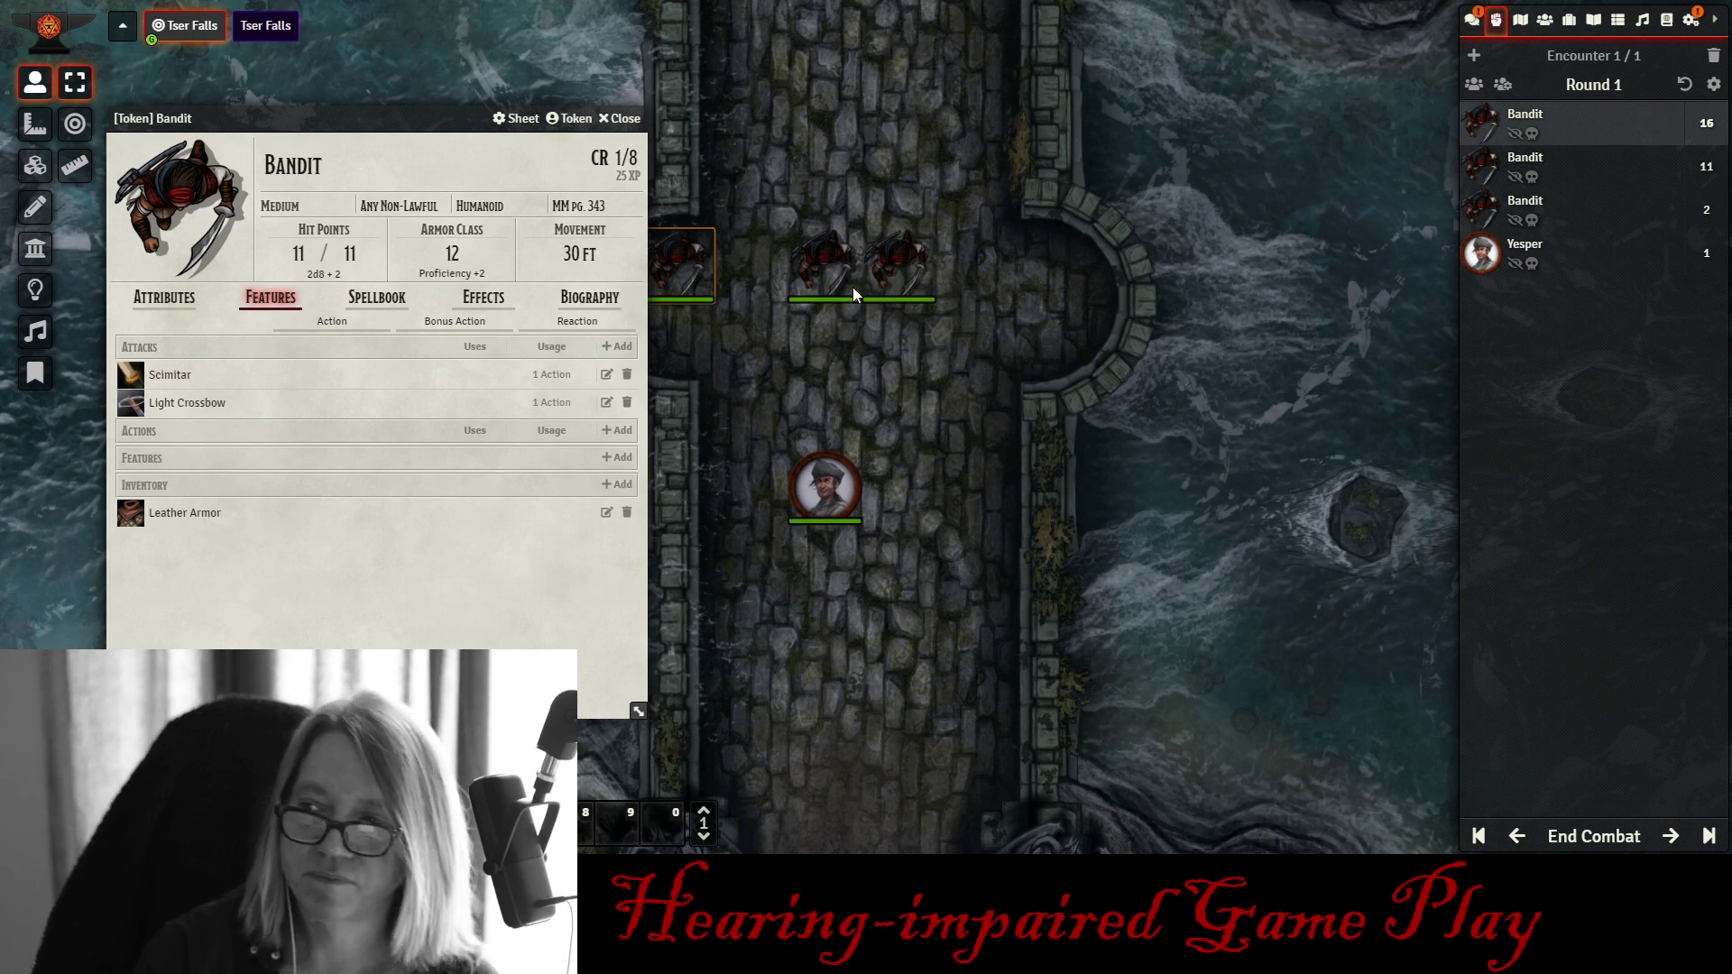
left_click(1472, 20)
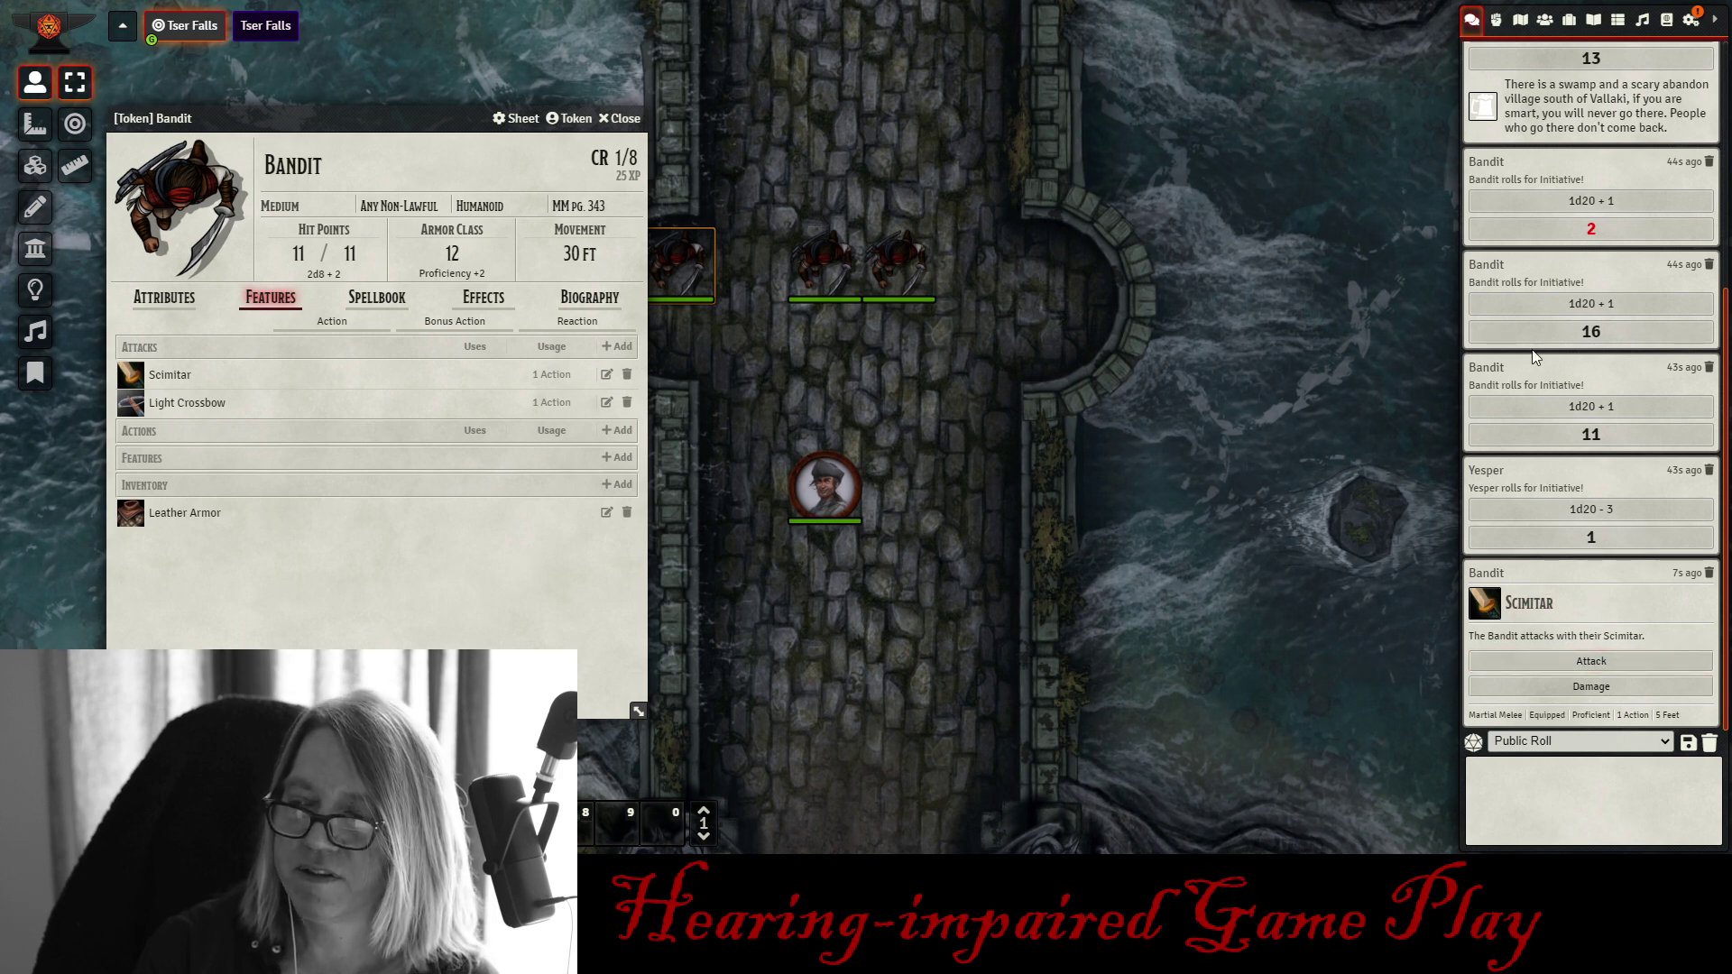
left_click(1599, 660)
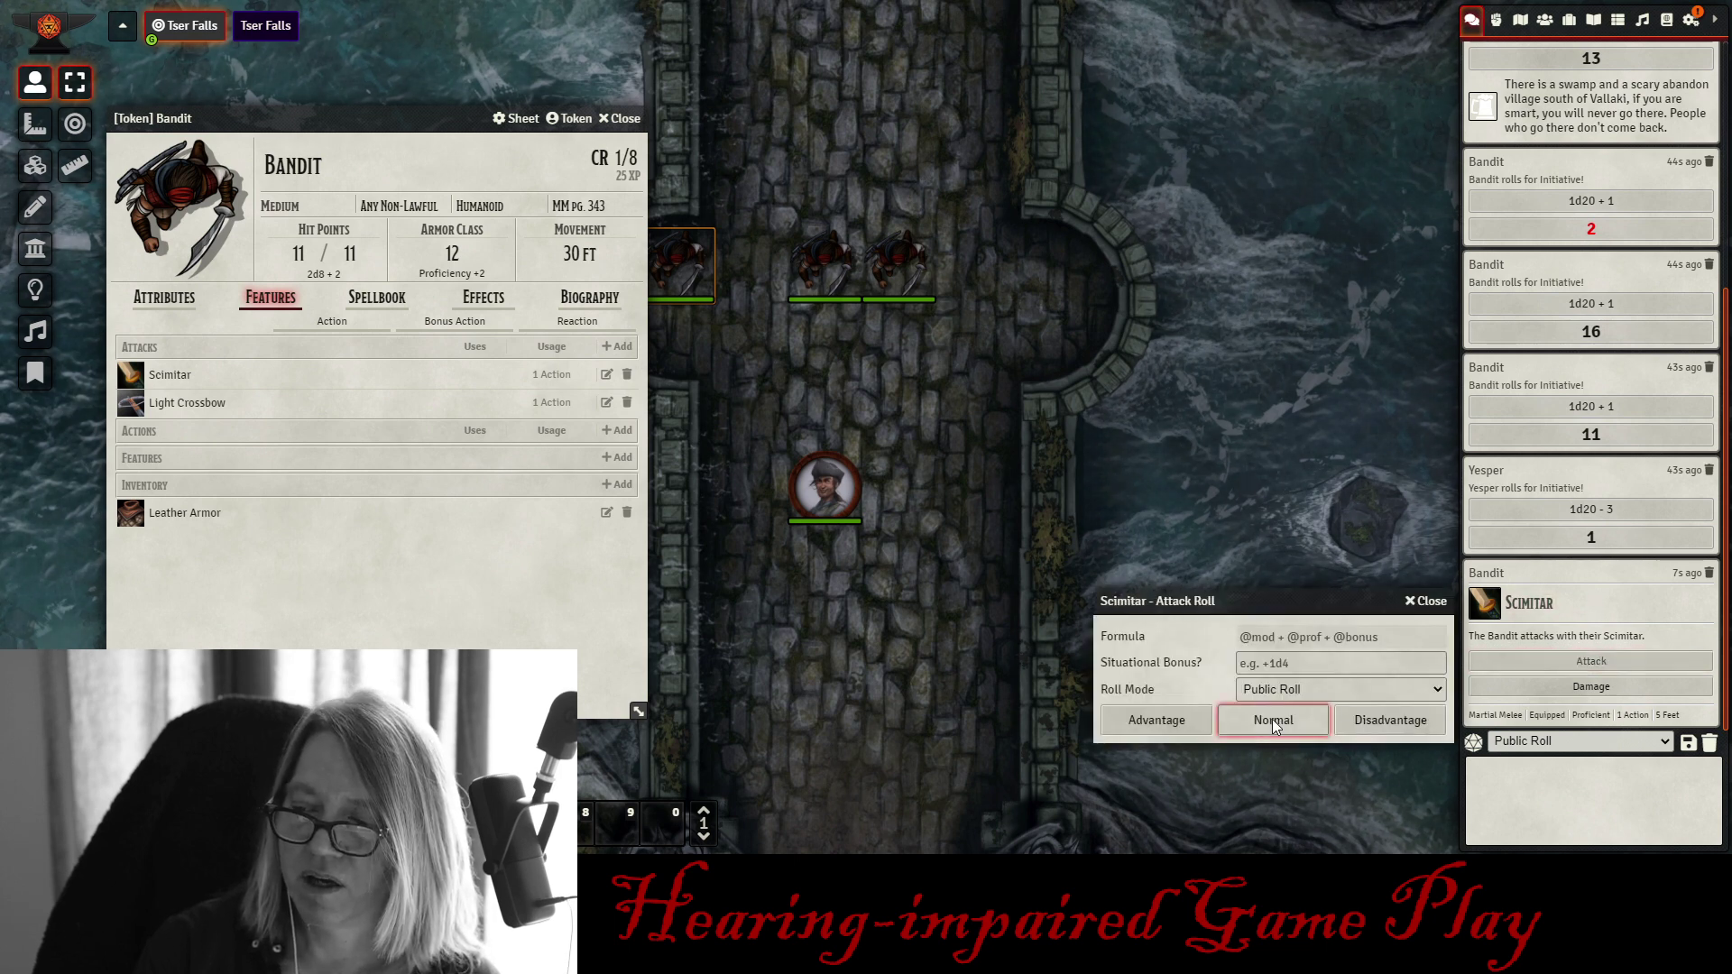
left_click(1274, 720)
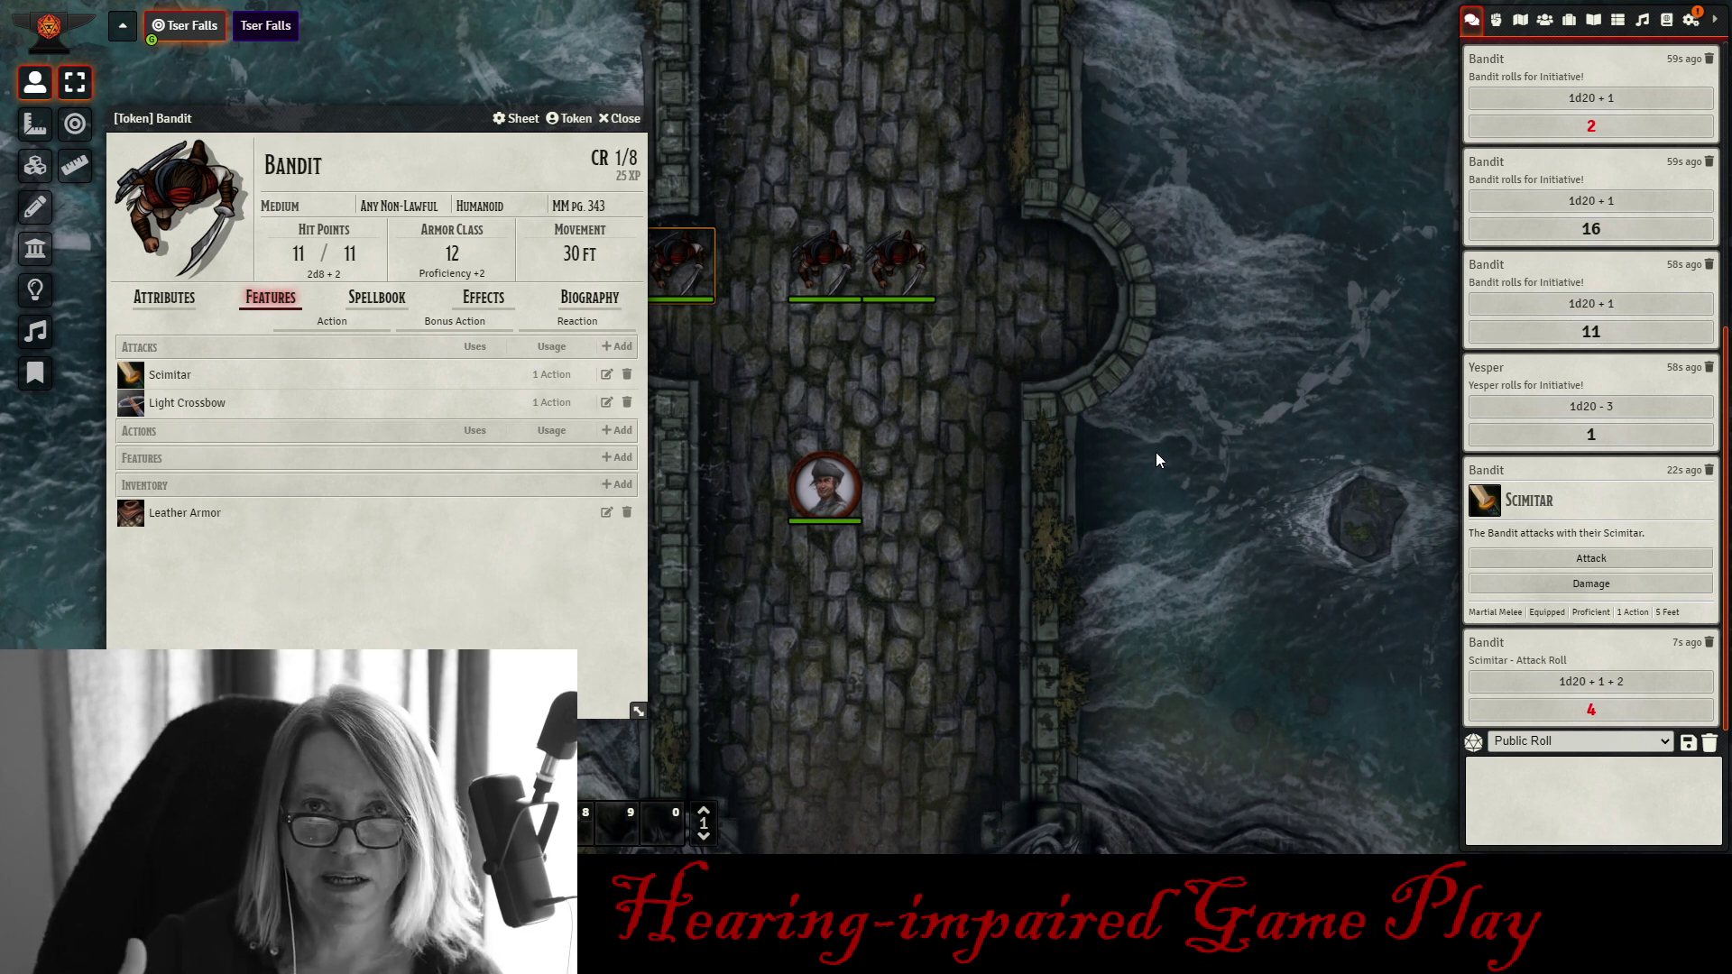
- Compare the combat tracker with the chat log, and close the first bandit's character sheet
left_click(1500, 18)
left_click(1473, 22)
left_click(1494, 20)
left_click(1474, 22)
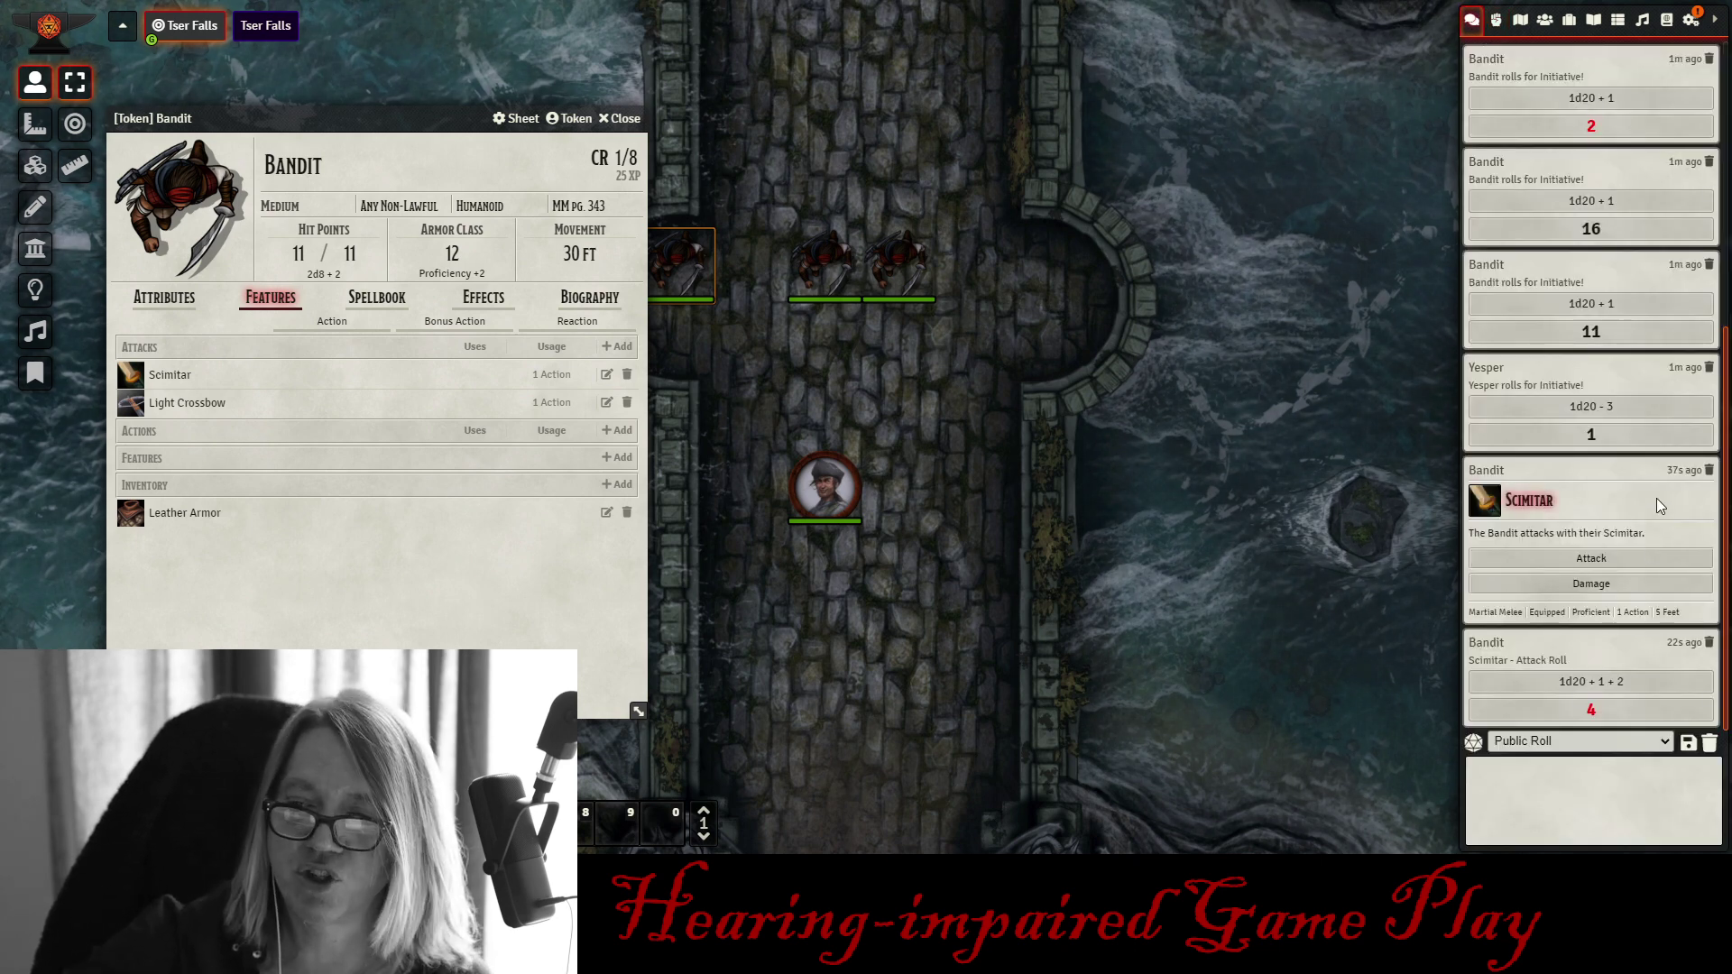
left_click(611, 133)
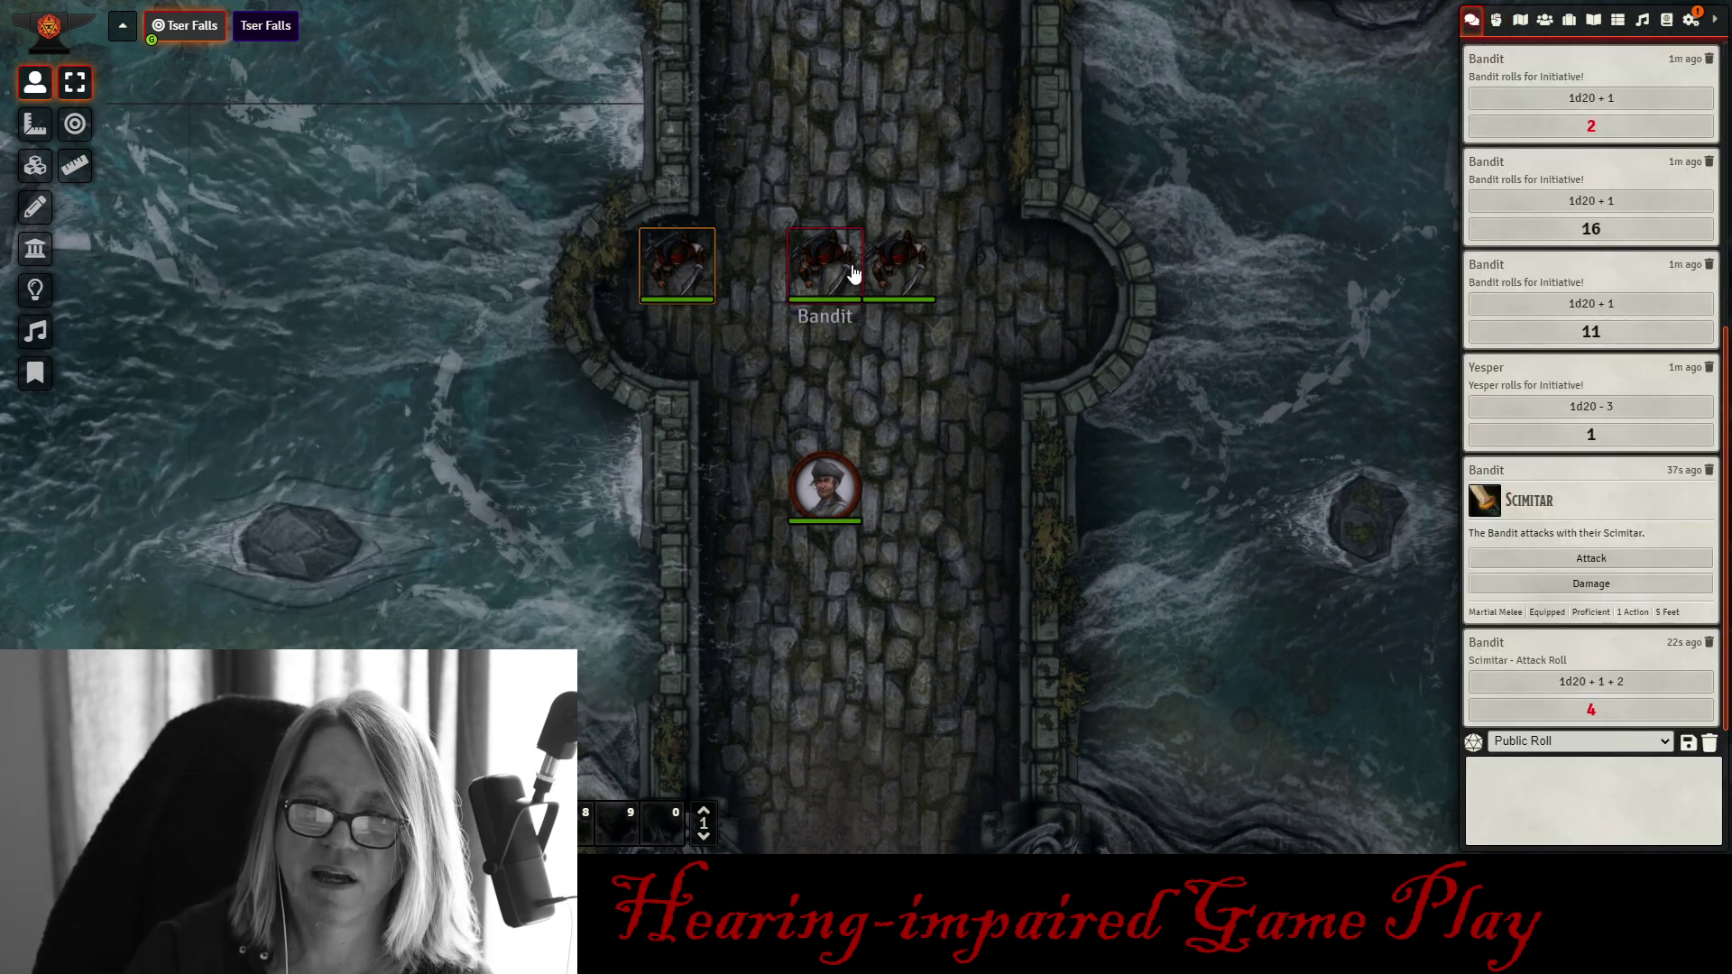
- Open the character sheet of the middle bandit on the bridge
scroll(541, 340, "down", 1)
scroll(564, 389, "up", 1)
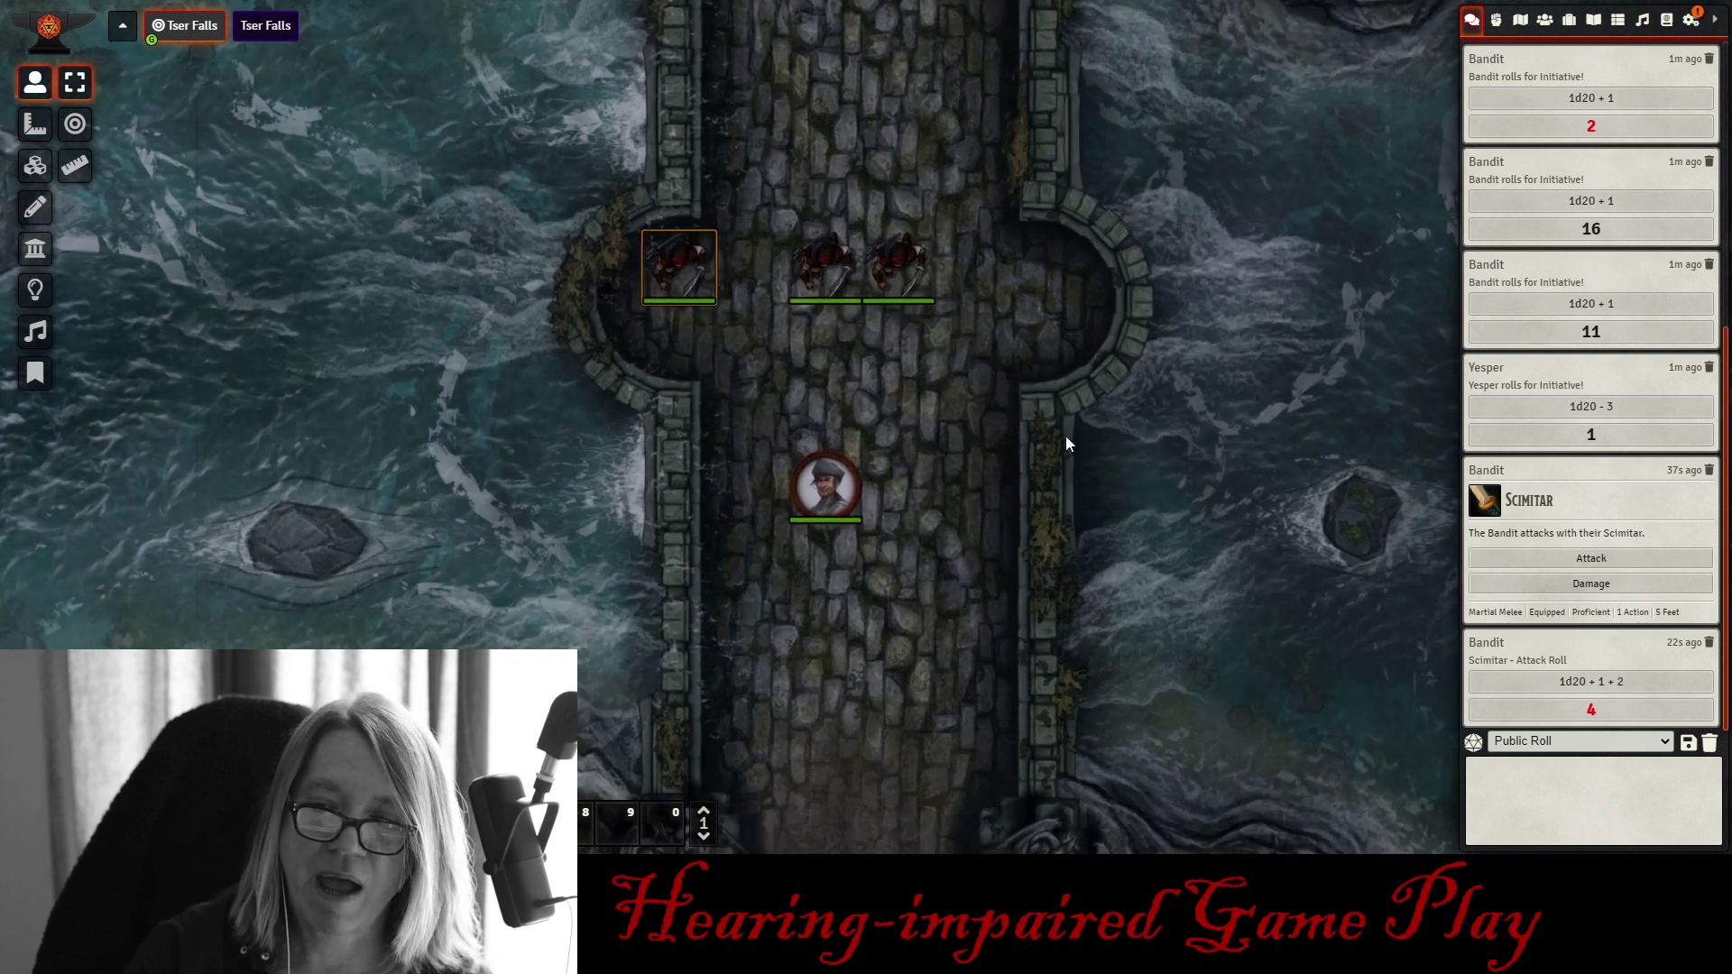
left_click_drag(553, 607, 476, 638)
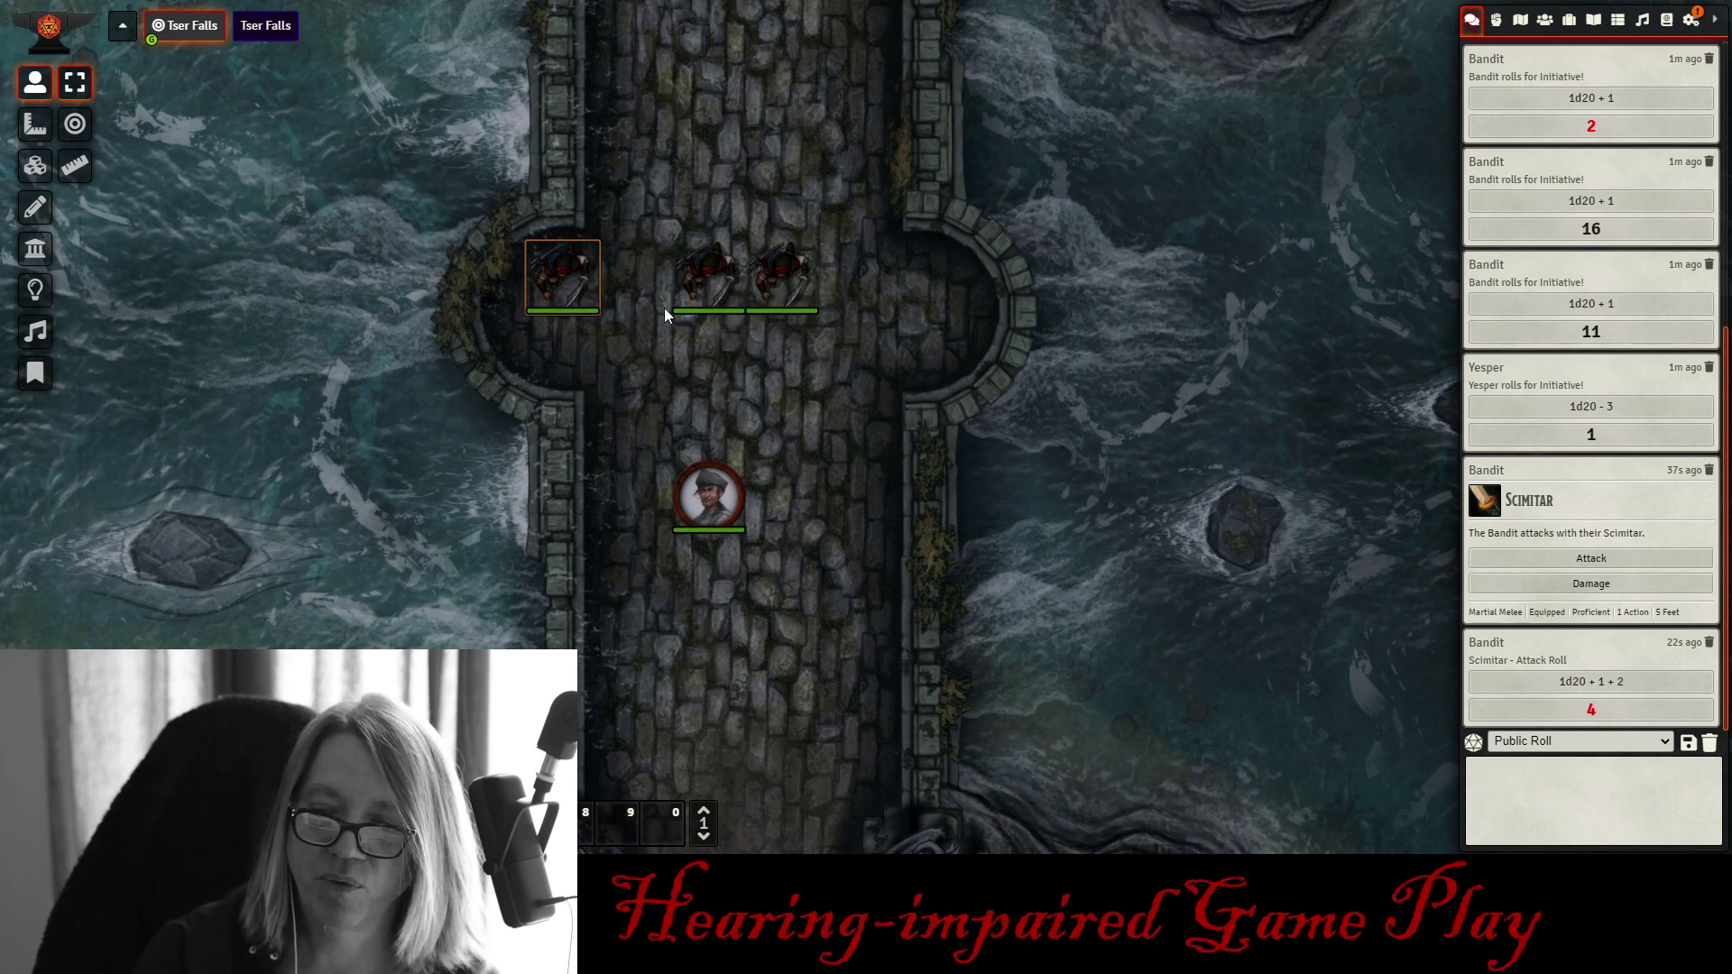
double_click(692, 275)
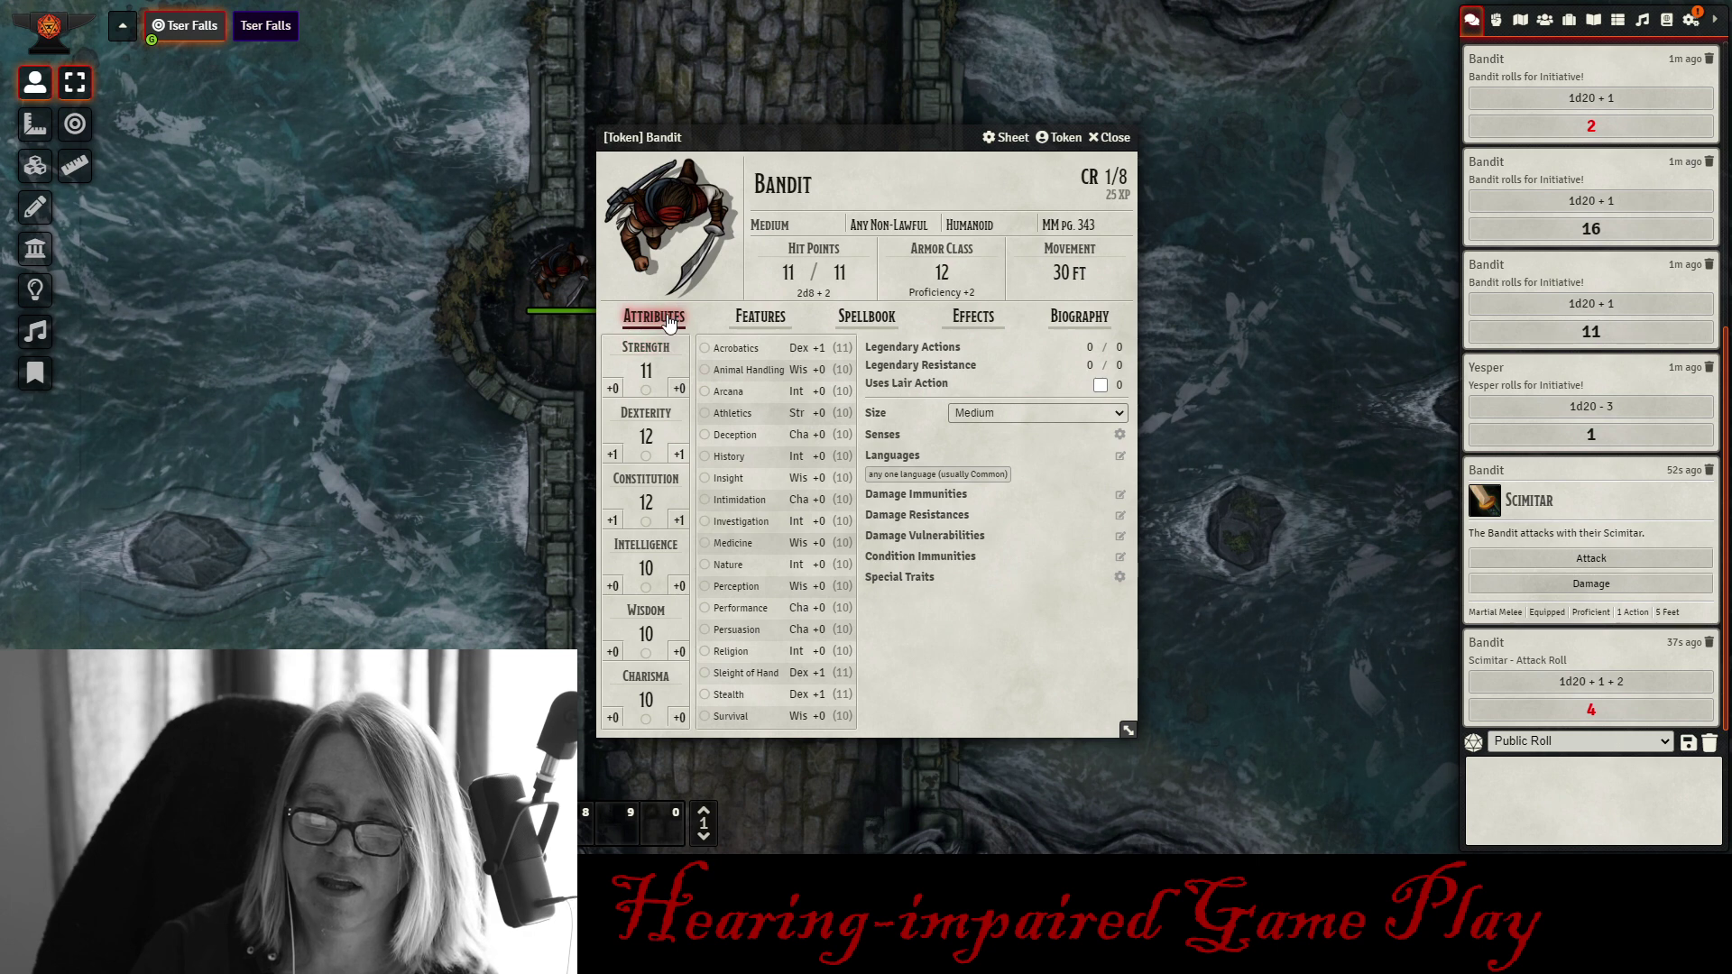
- Use the middle bandit's Light Crossbow from its features, make a Critical Hit damage roll in Public Roll mode, and close the sheet
left_click(761, 317)
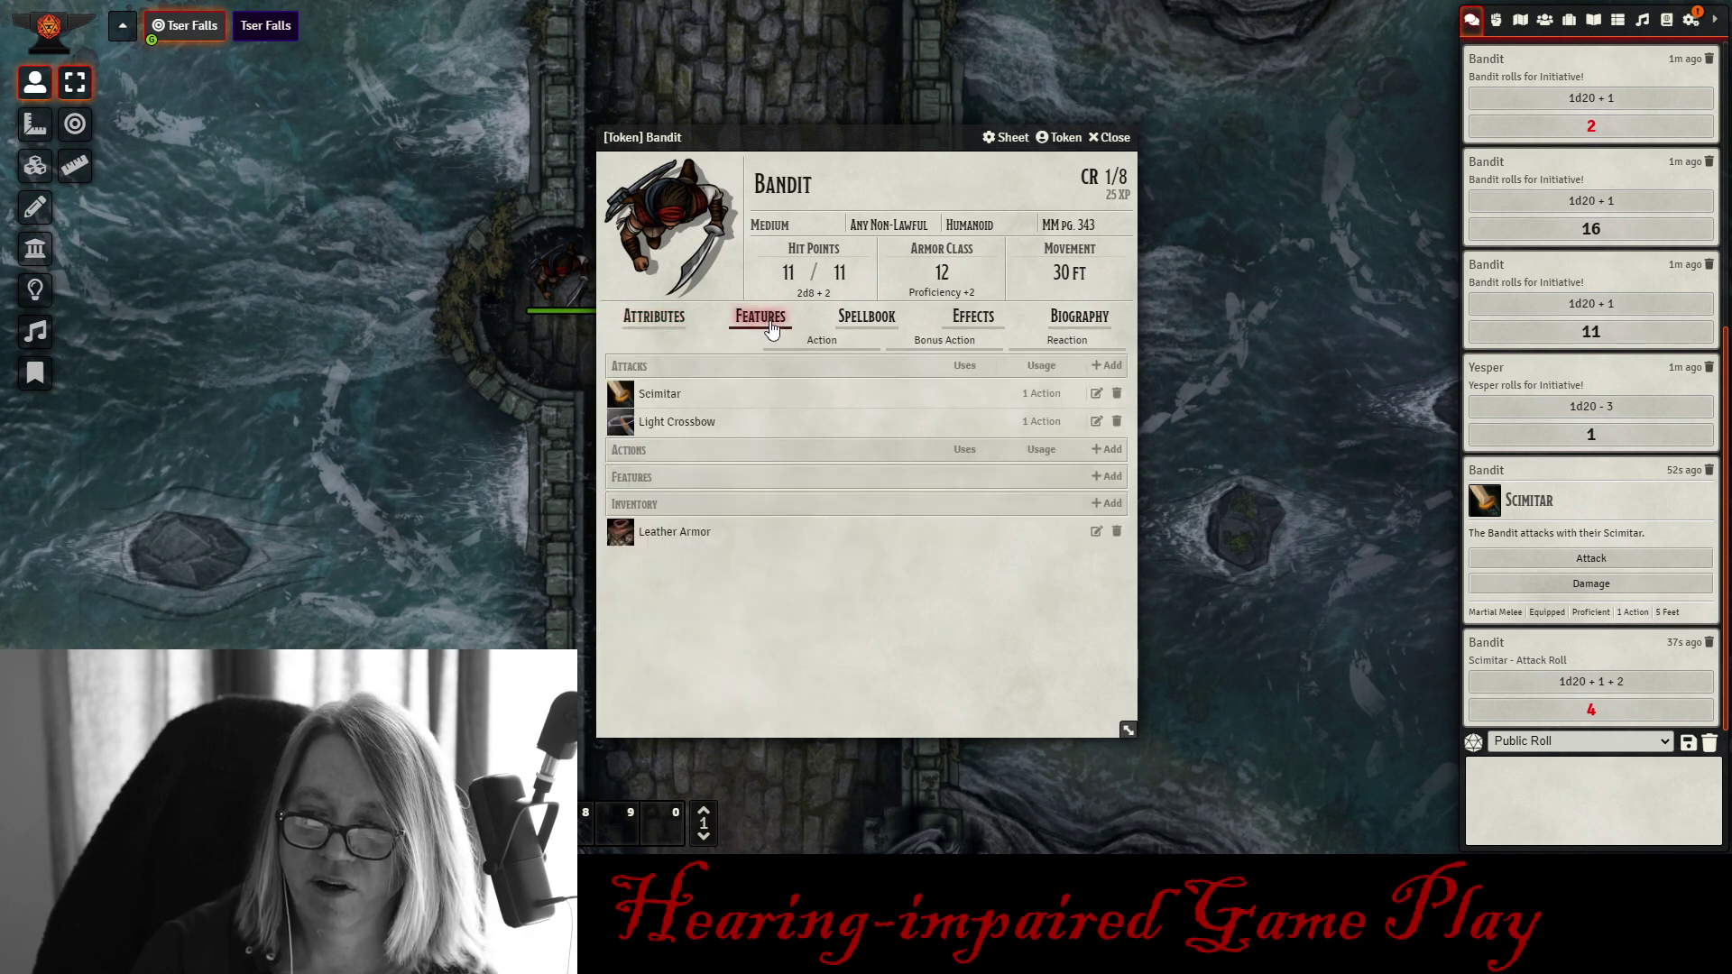
left_click(621, 422)
left_click(1593, 687)
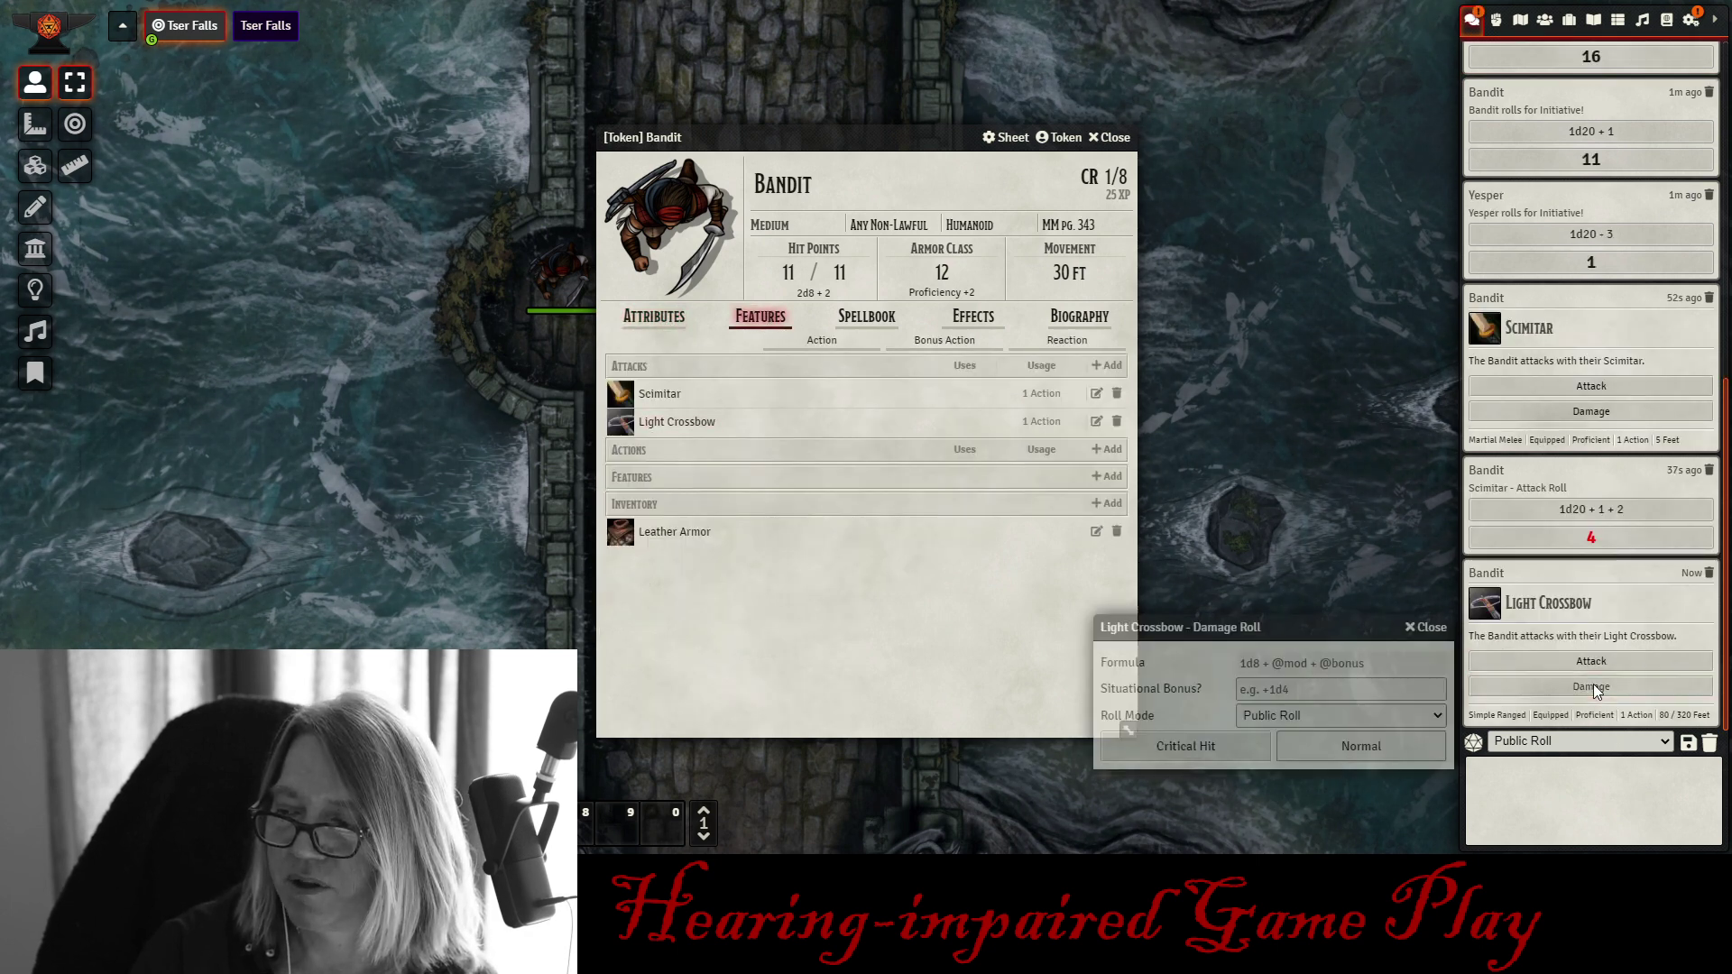
left_click(1232, 748)
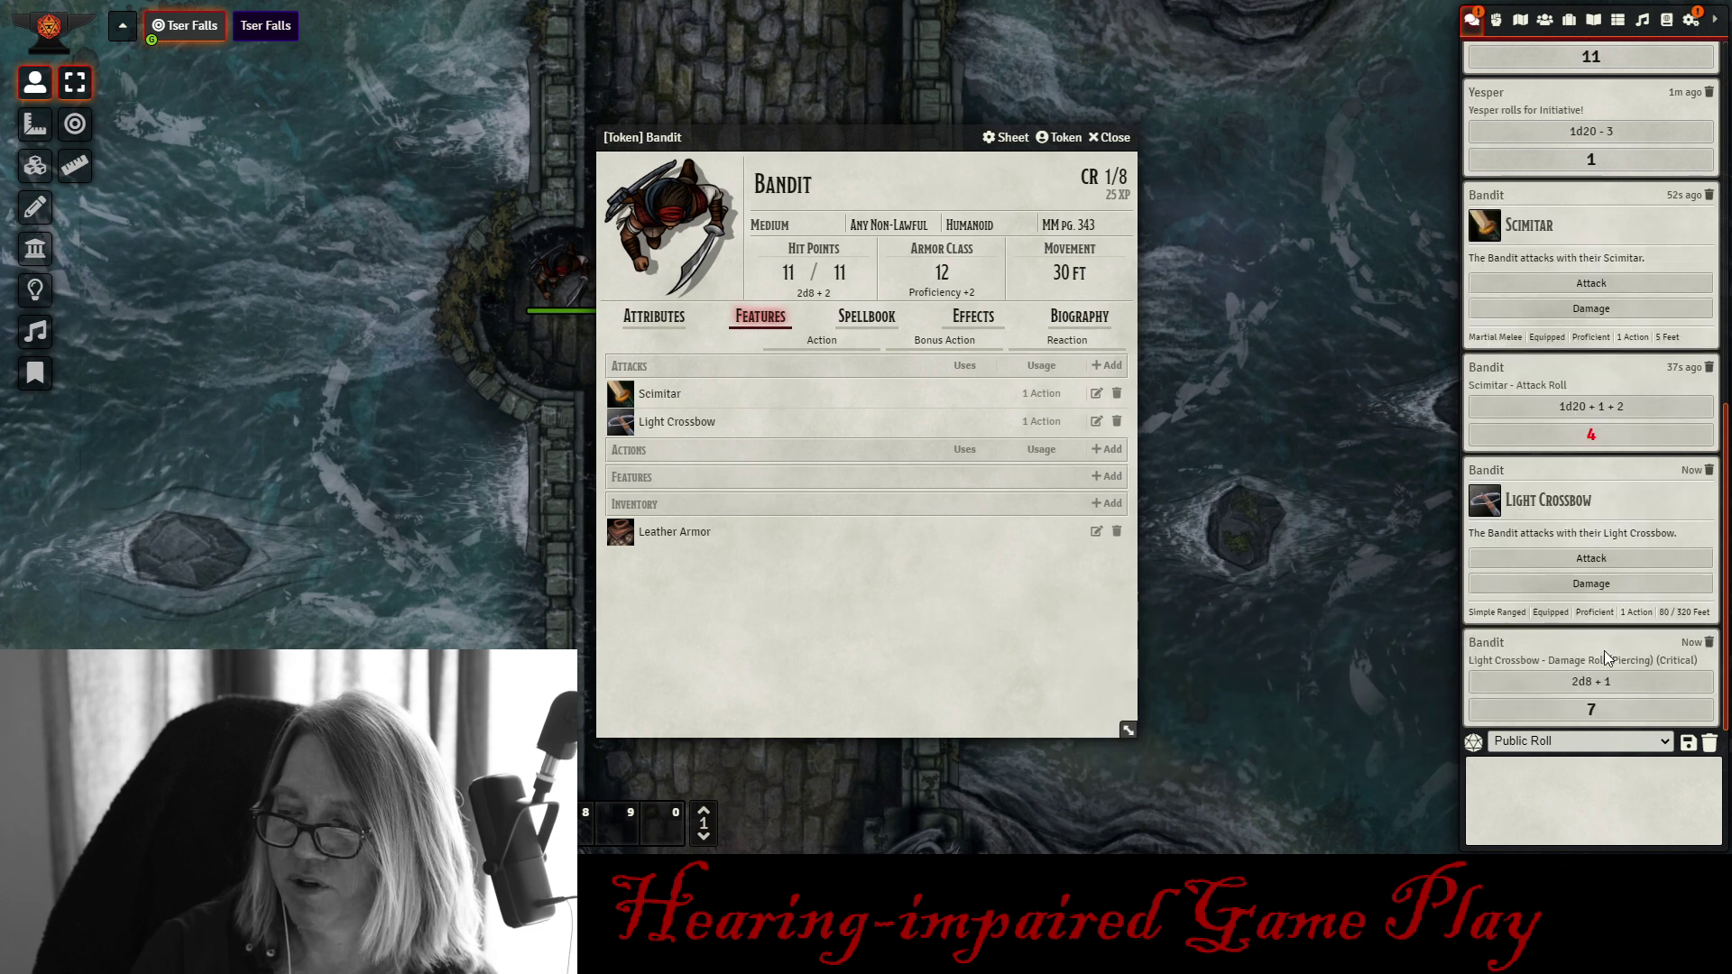
left_click(1109, 137)
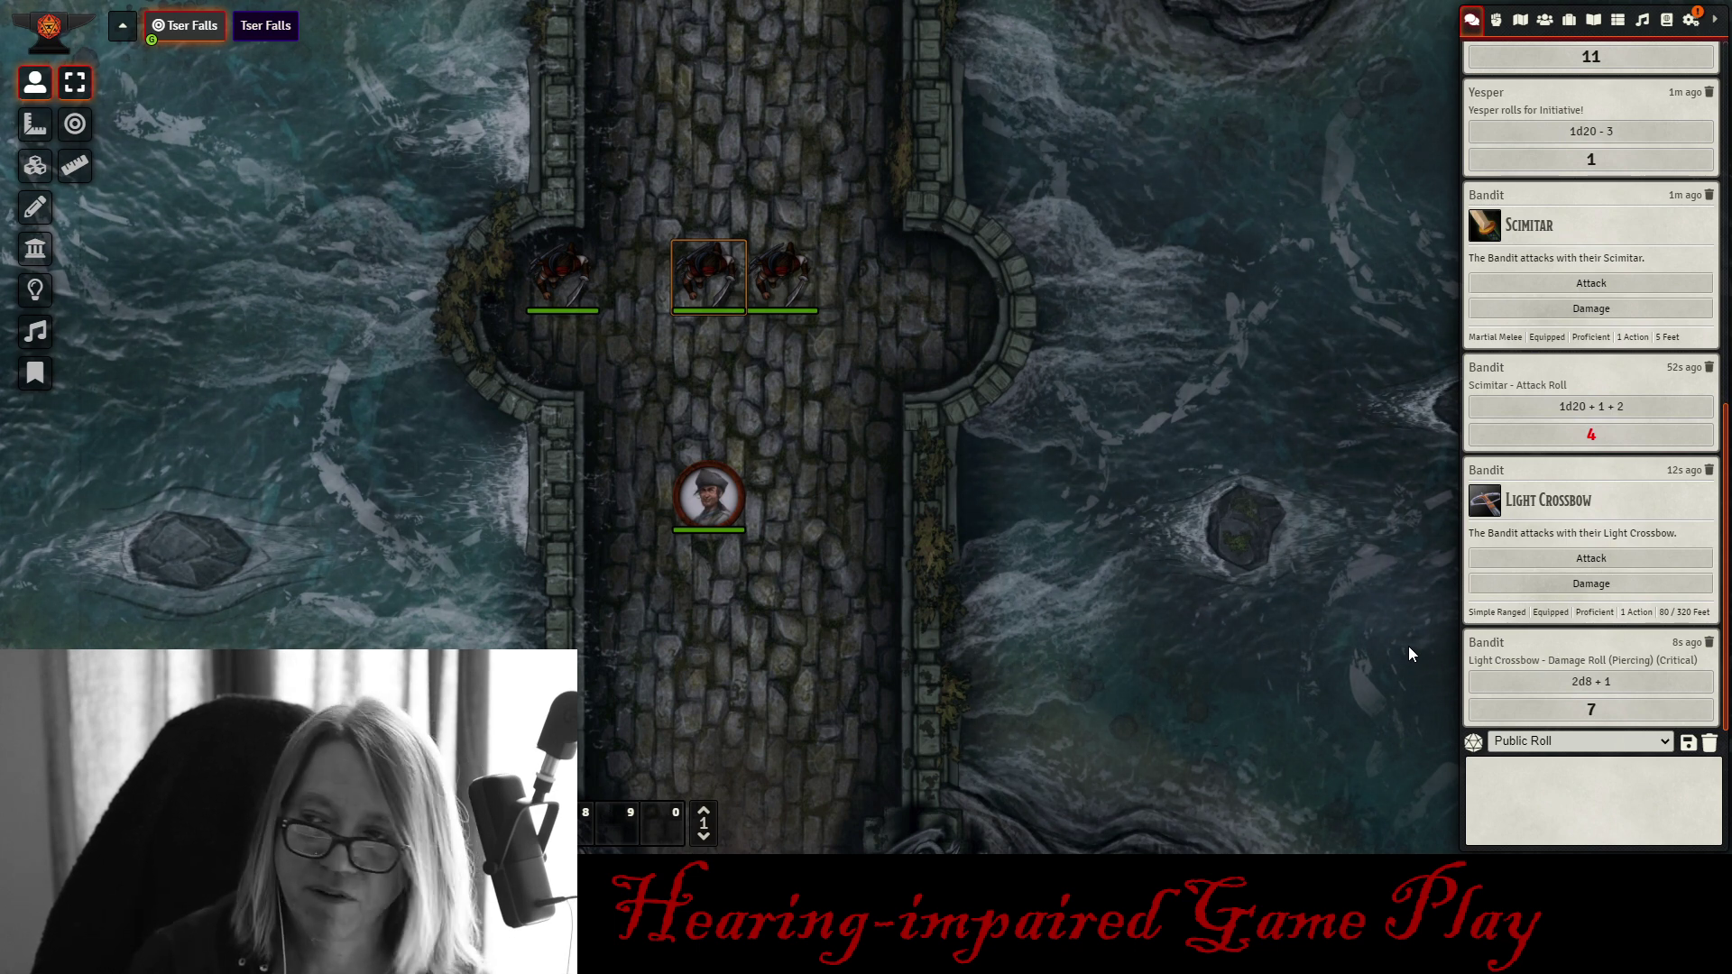
- Activate the Dice So Nice! and Turn Marker modules, save the module settings, and close the Turn Marker update notice
left_click(1691, 22)
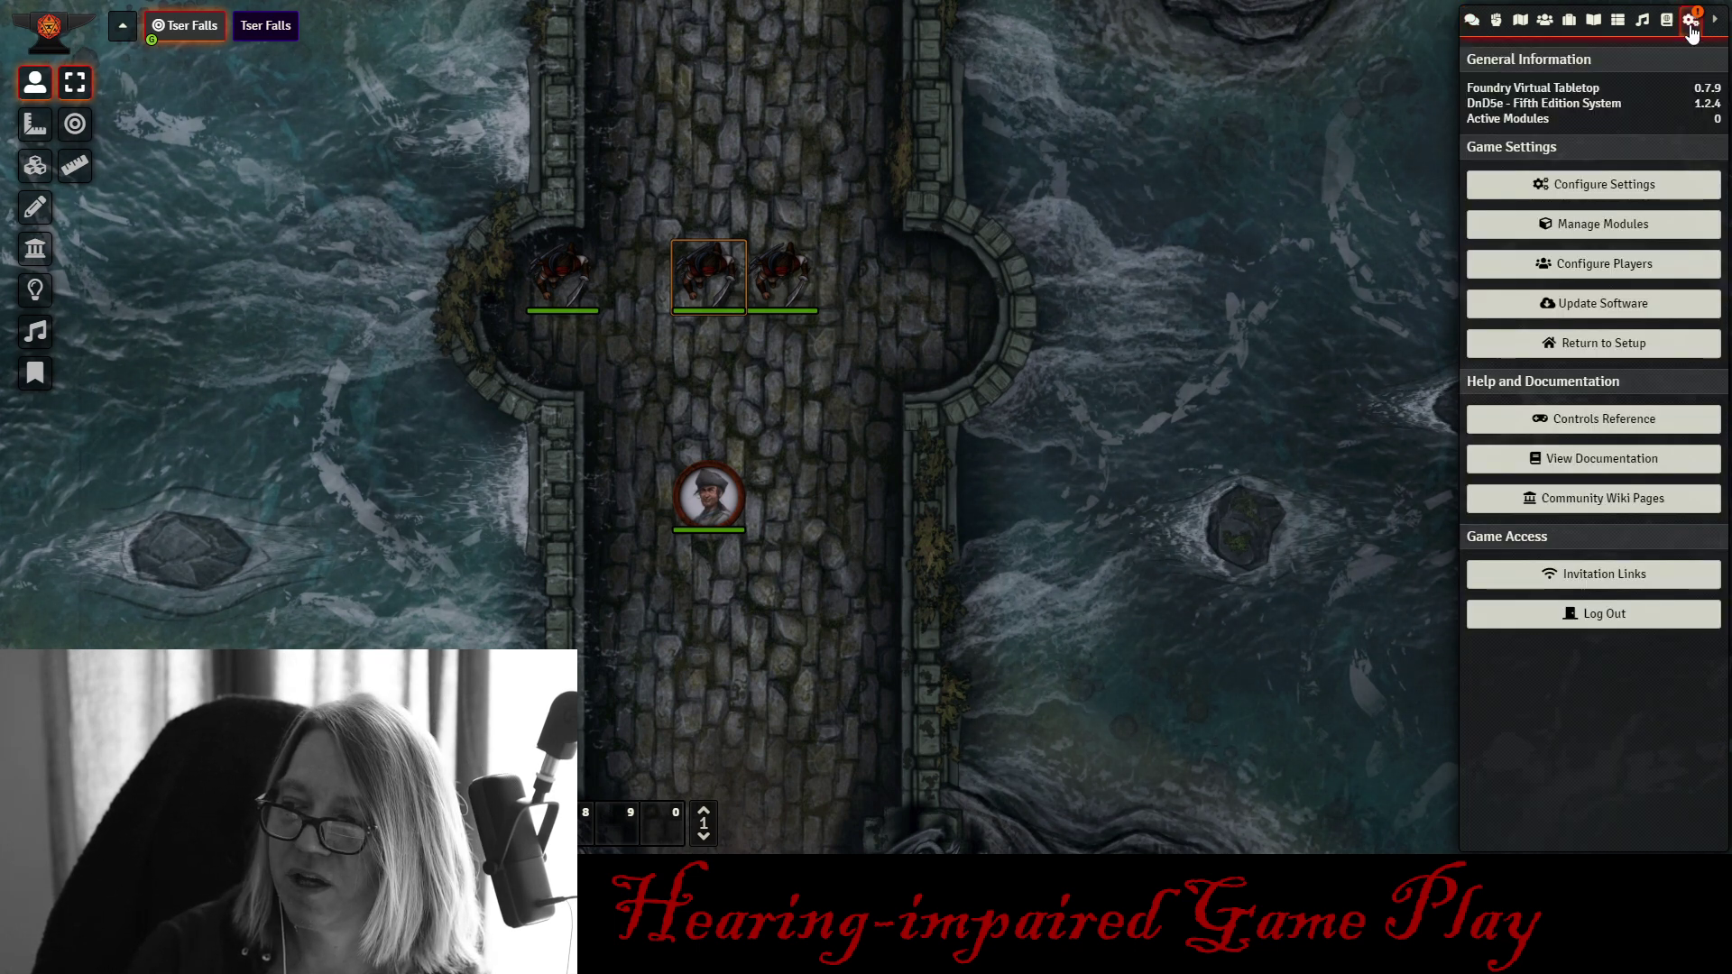
left_click(1570, 223)
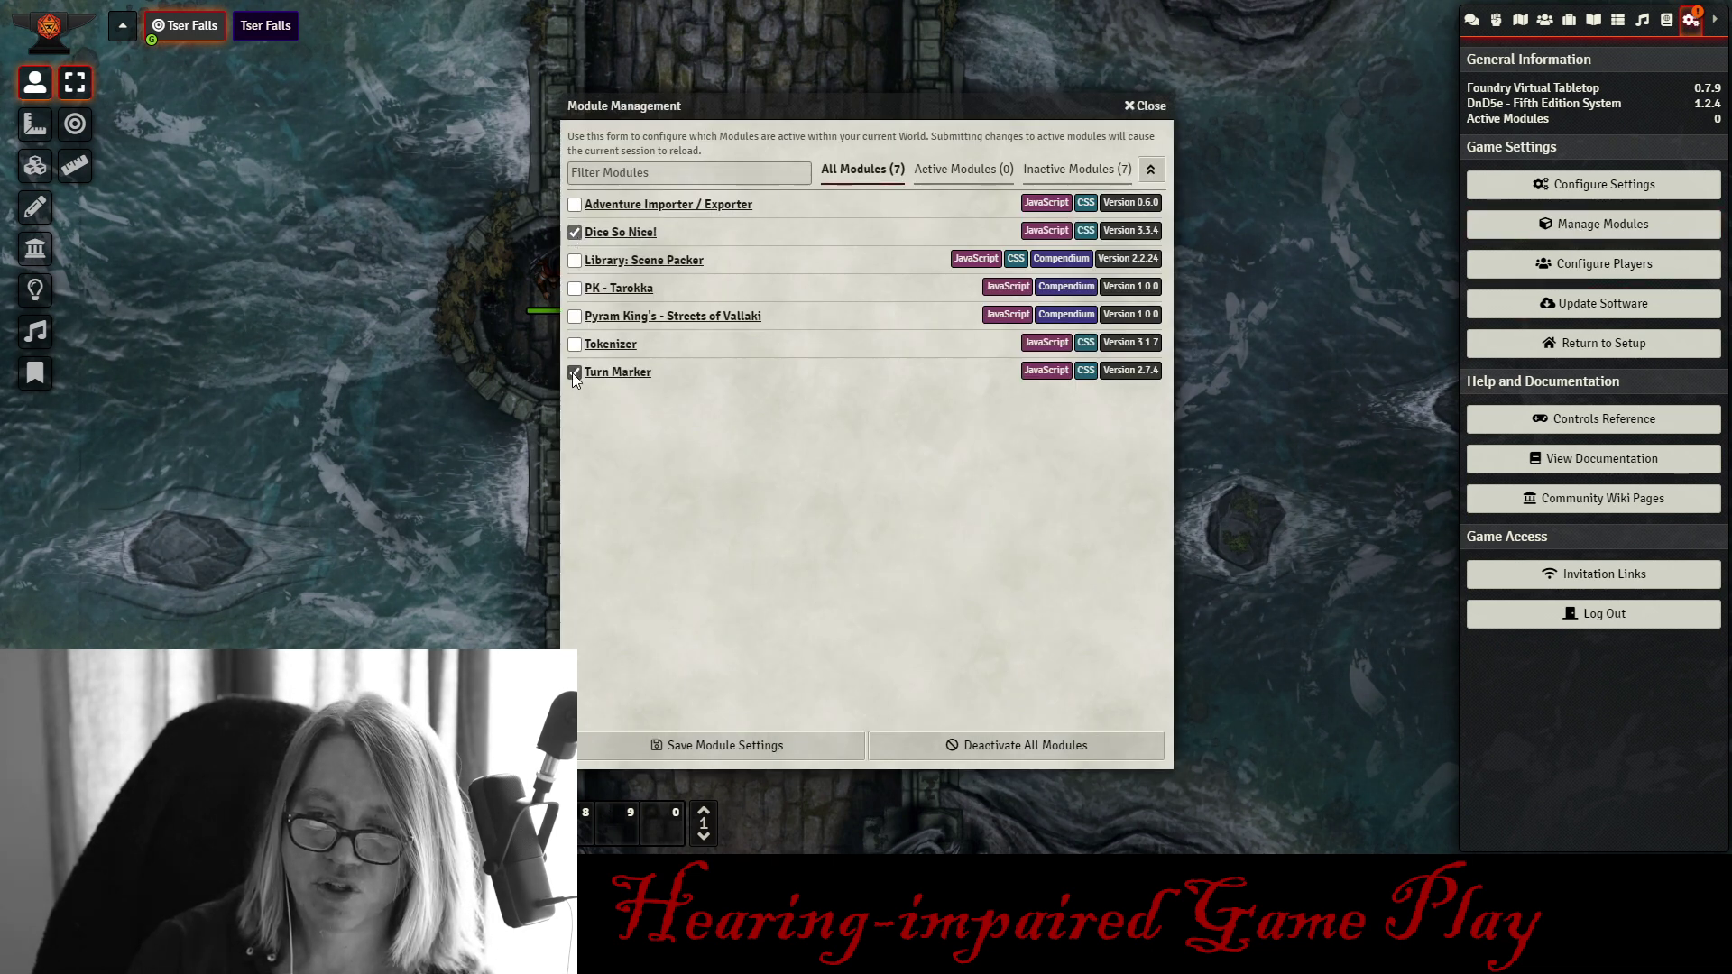
left_click(727, 746)
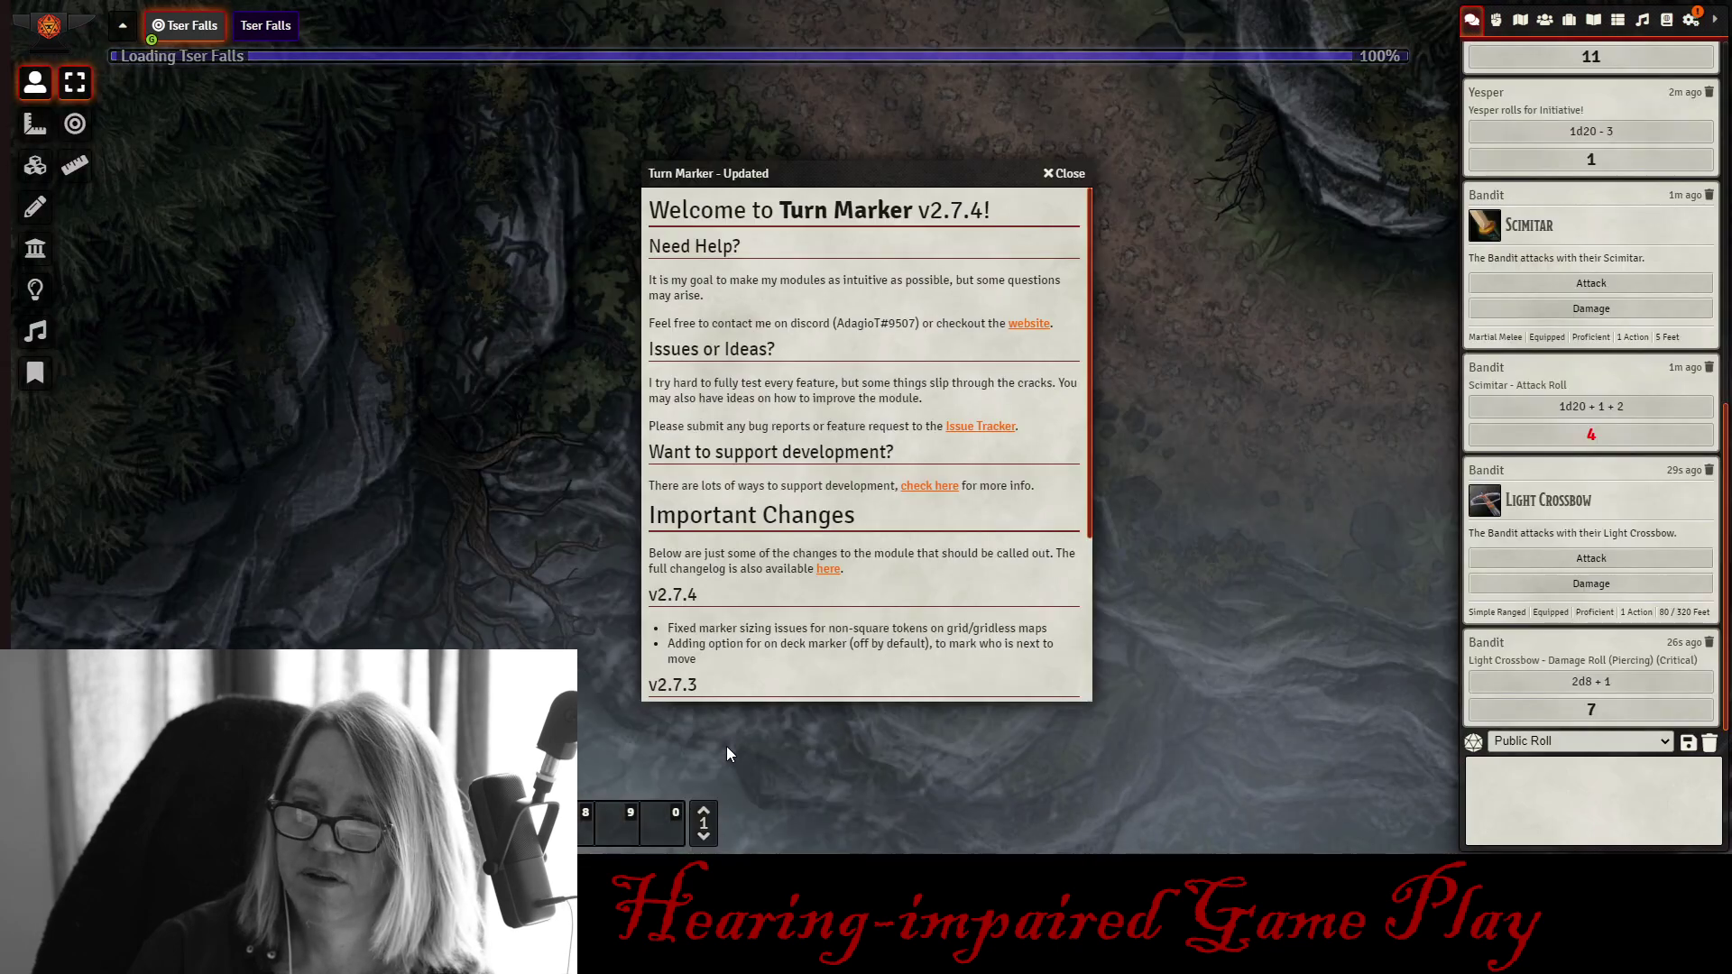
left_click(1064, 173)
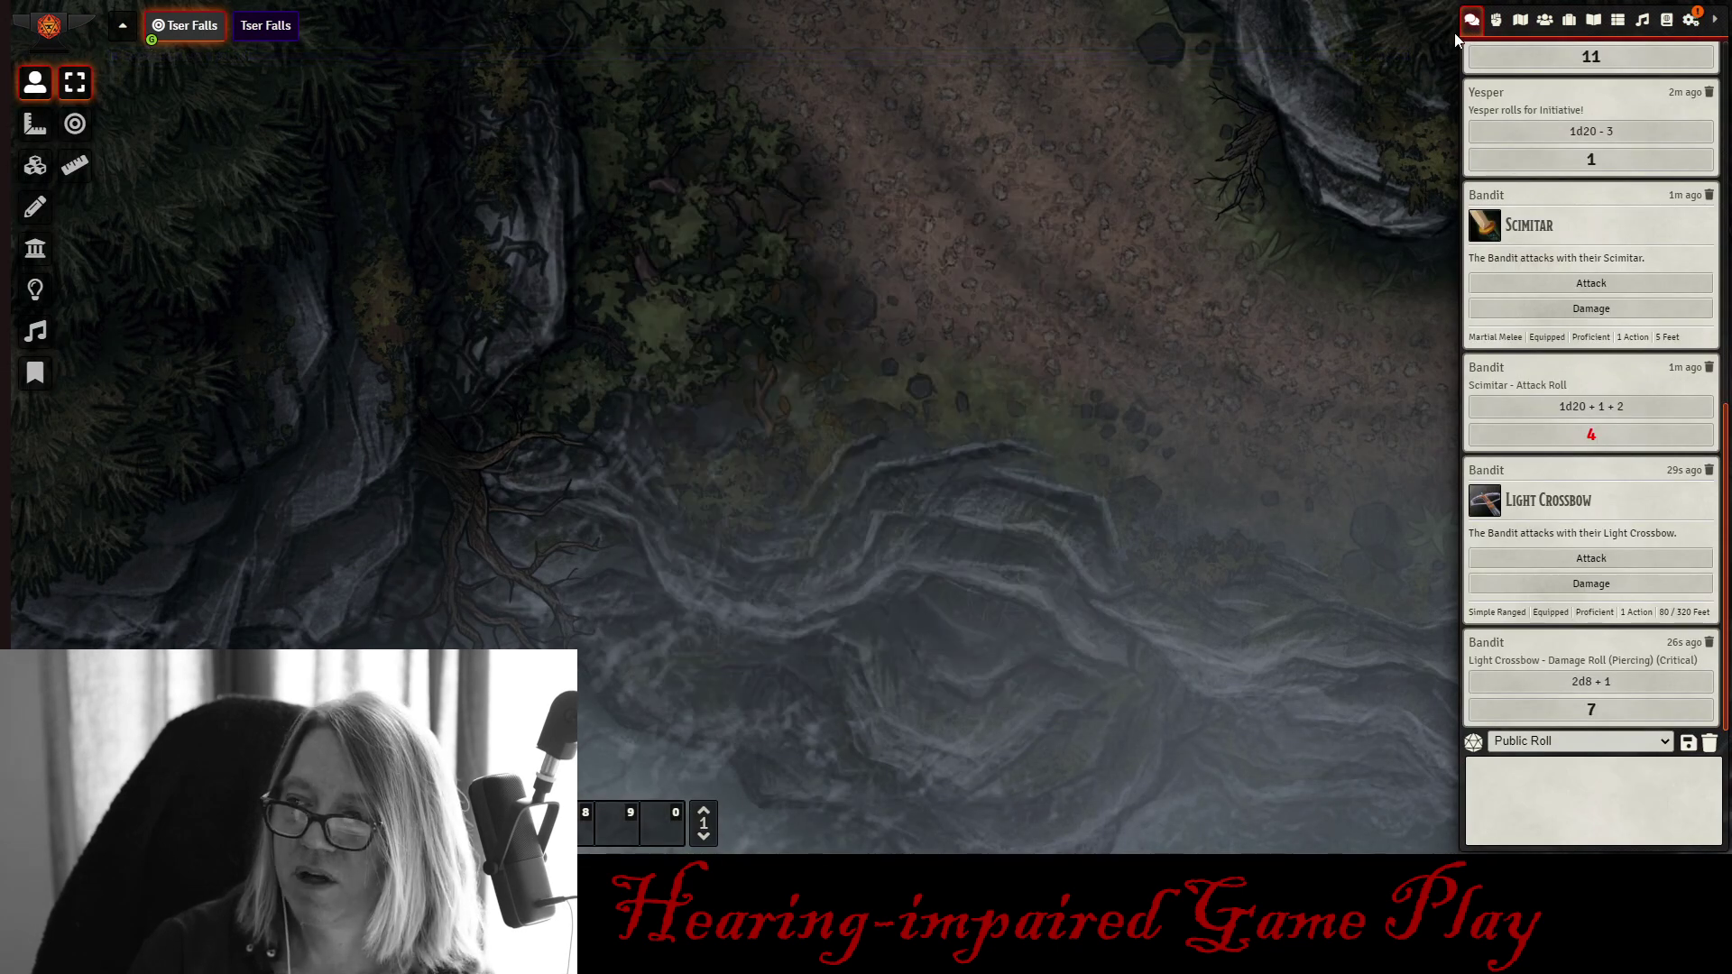
- End the current combat encounter and empty its turn tracker
left_click(1495, 22)
left_click(1595, 837)
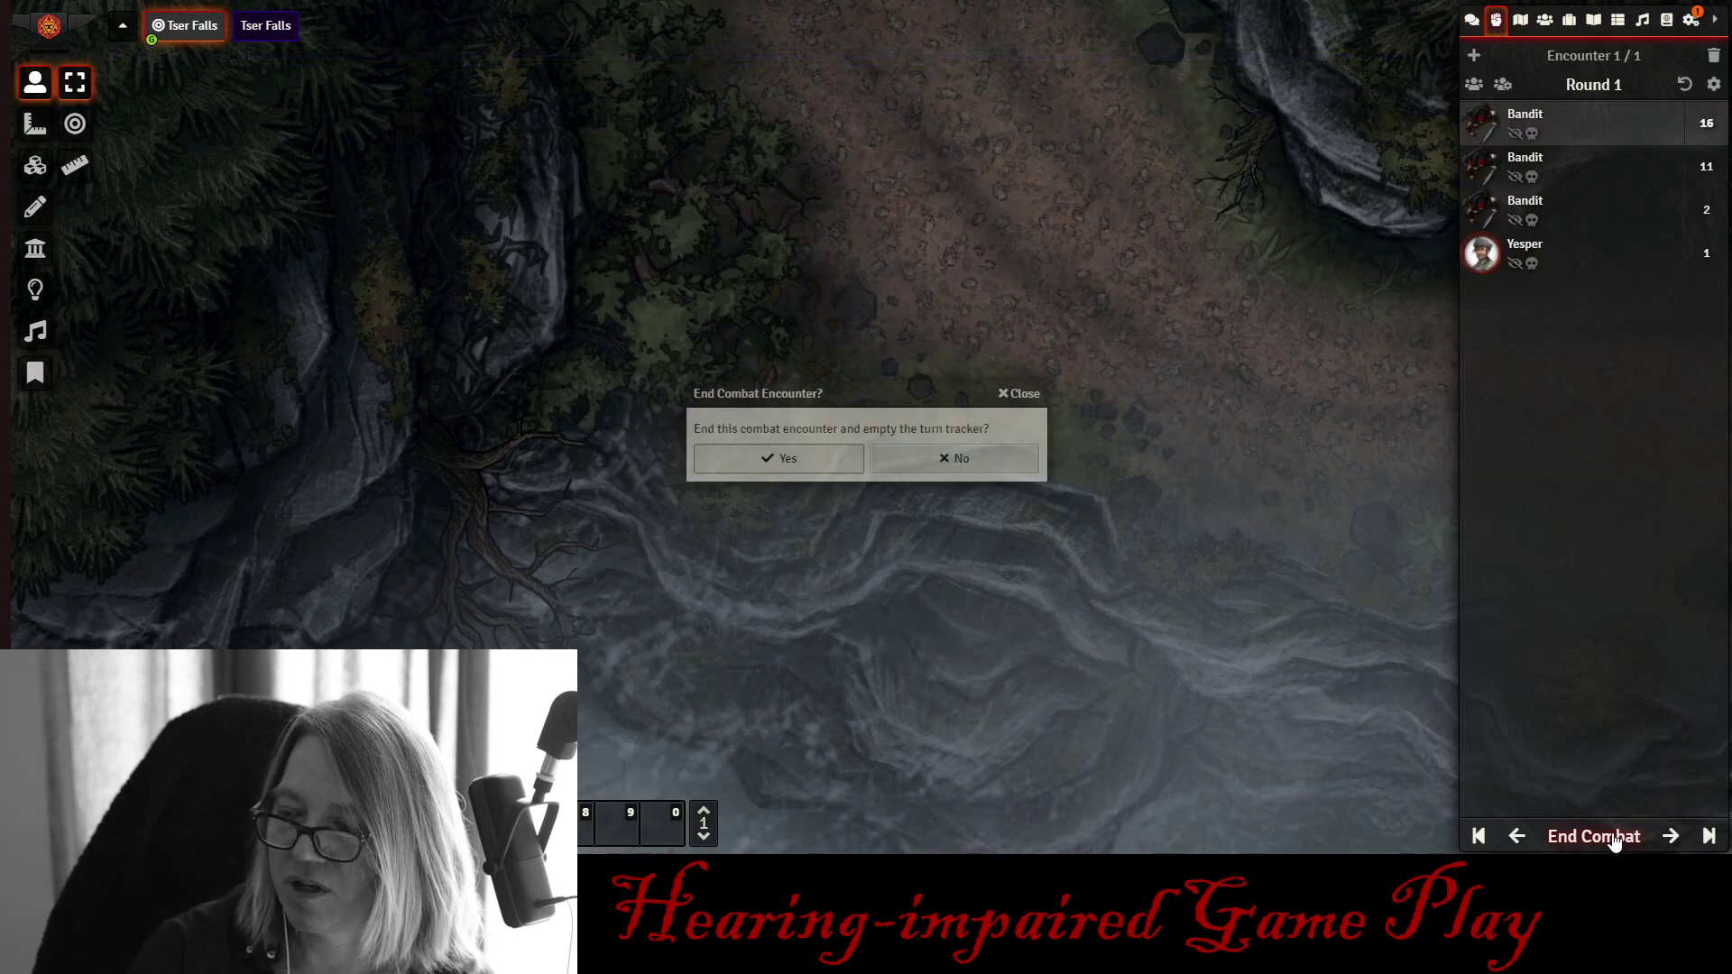
left_click(787, 459)
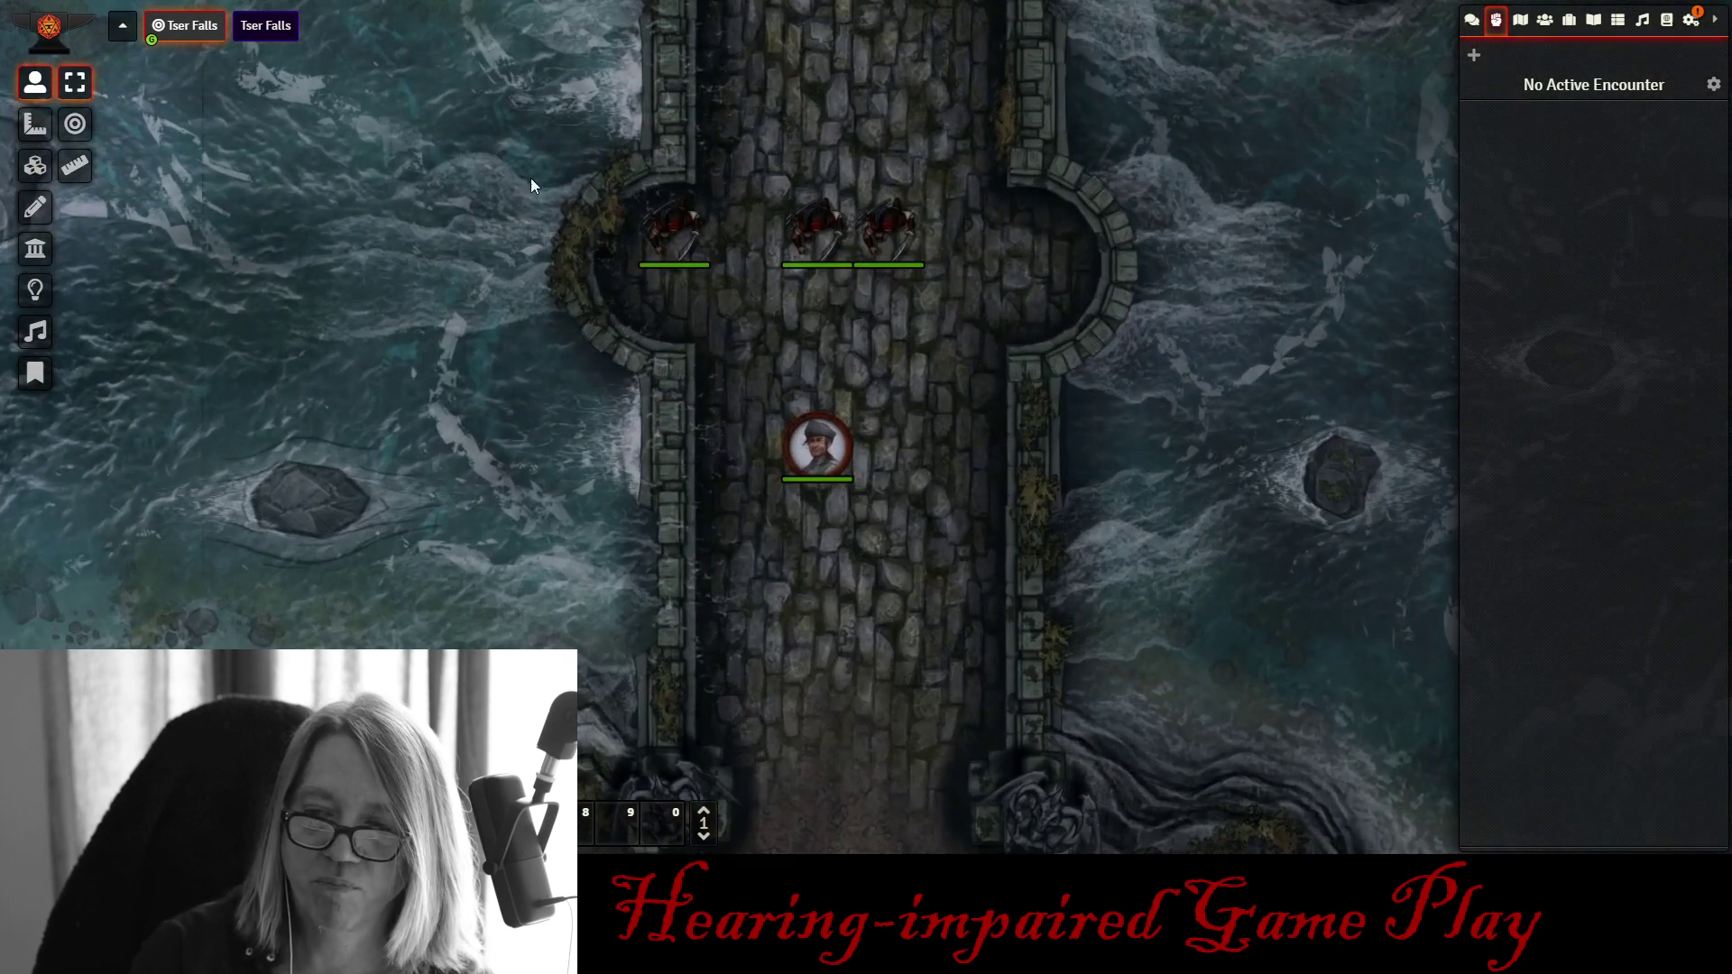
- Select the three bandits and the player character on the bridge and add them all to a new combat encounter
left_click_drag(541, 142, 1040, 571)
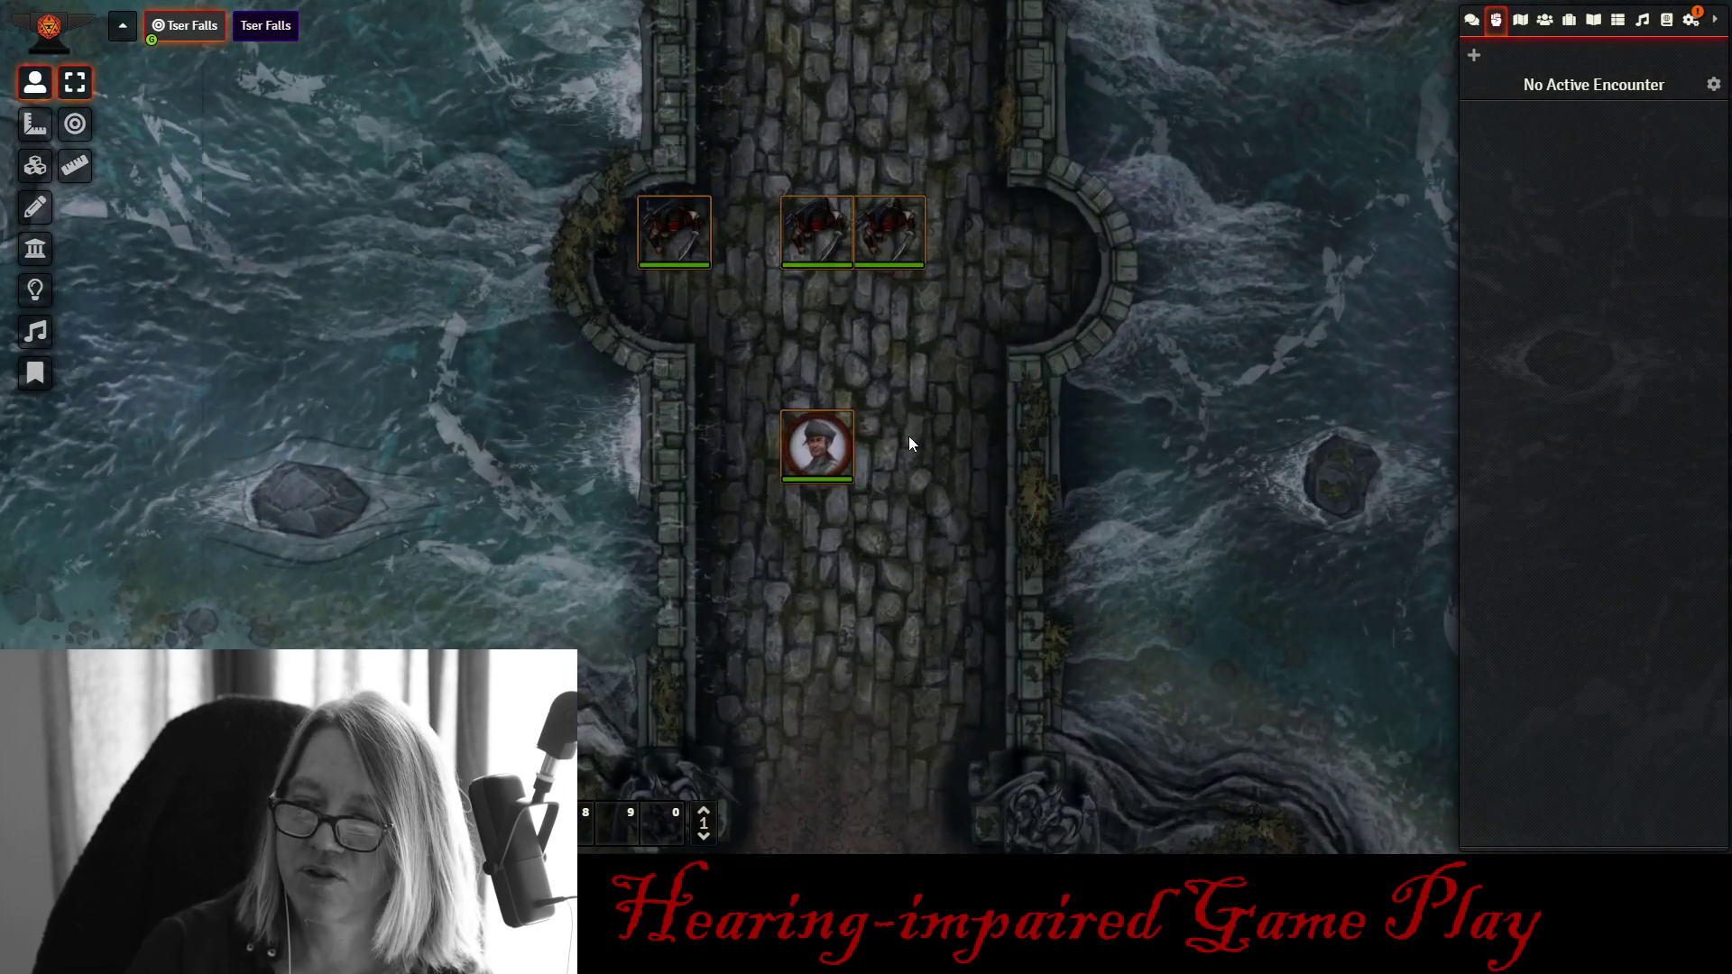
right_click(821, 446)
left_click(880, 485)
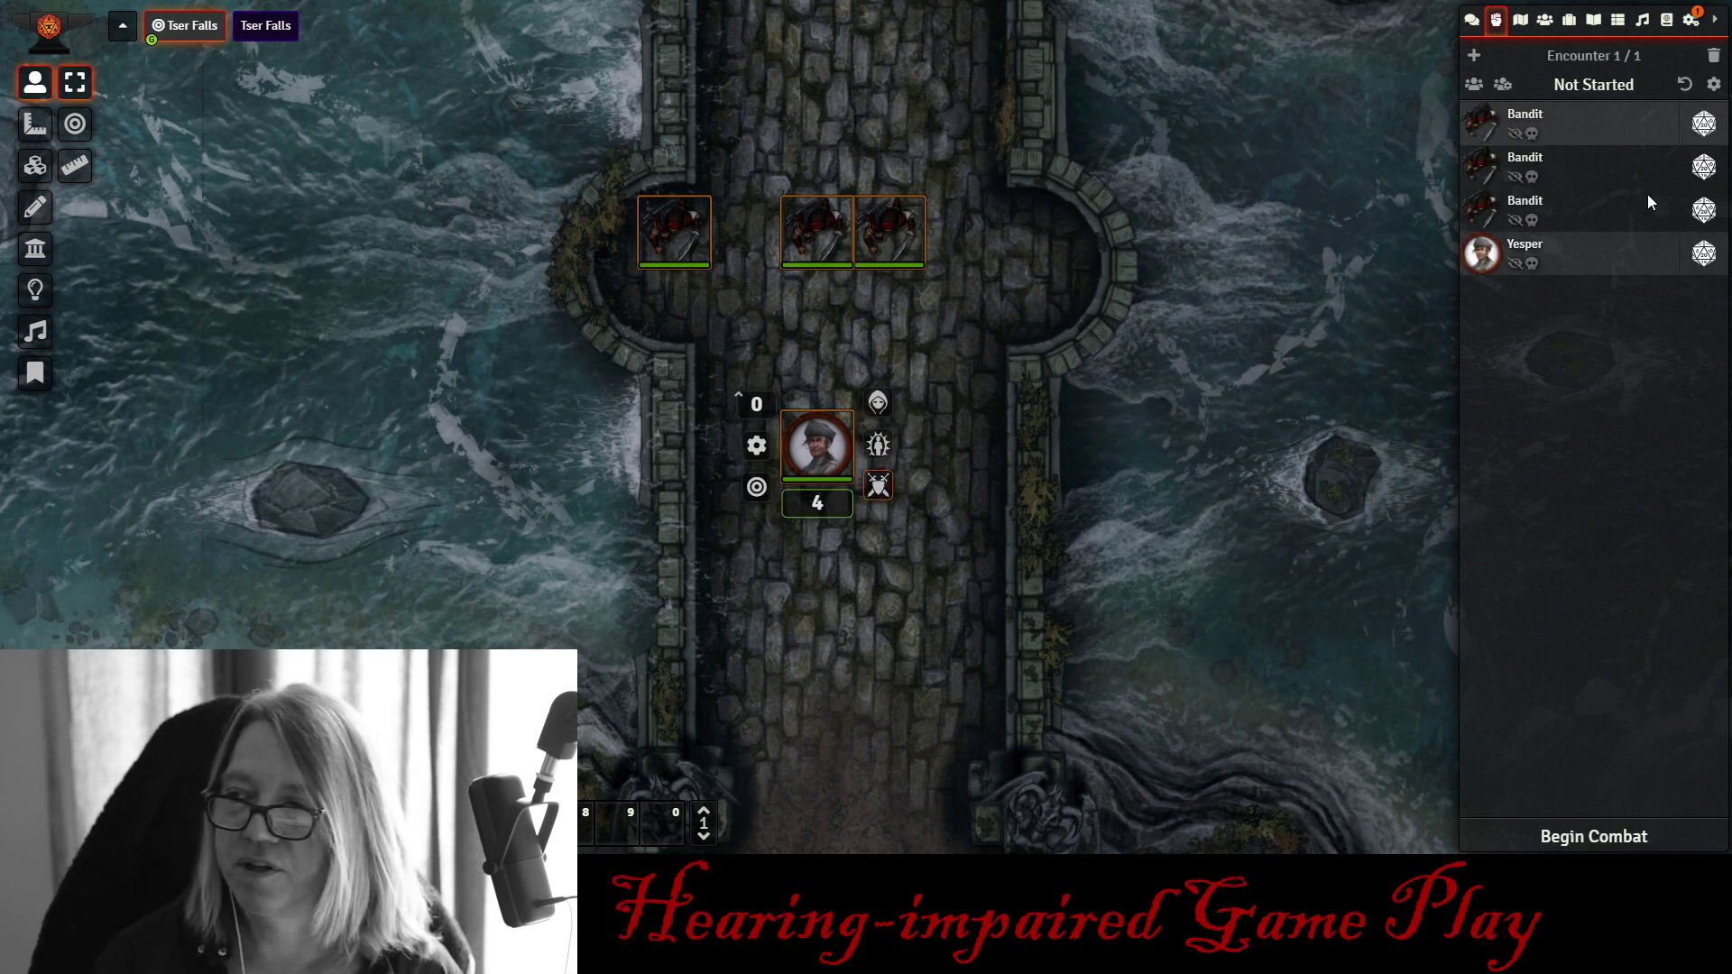
- Roll initiative individually for the three bandits and the player character in the encounter tracker
left_click(1708, 127)
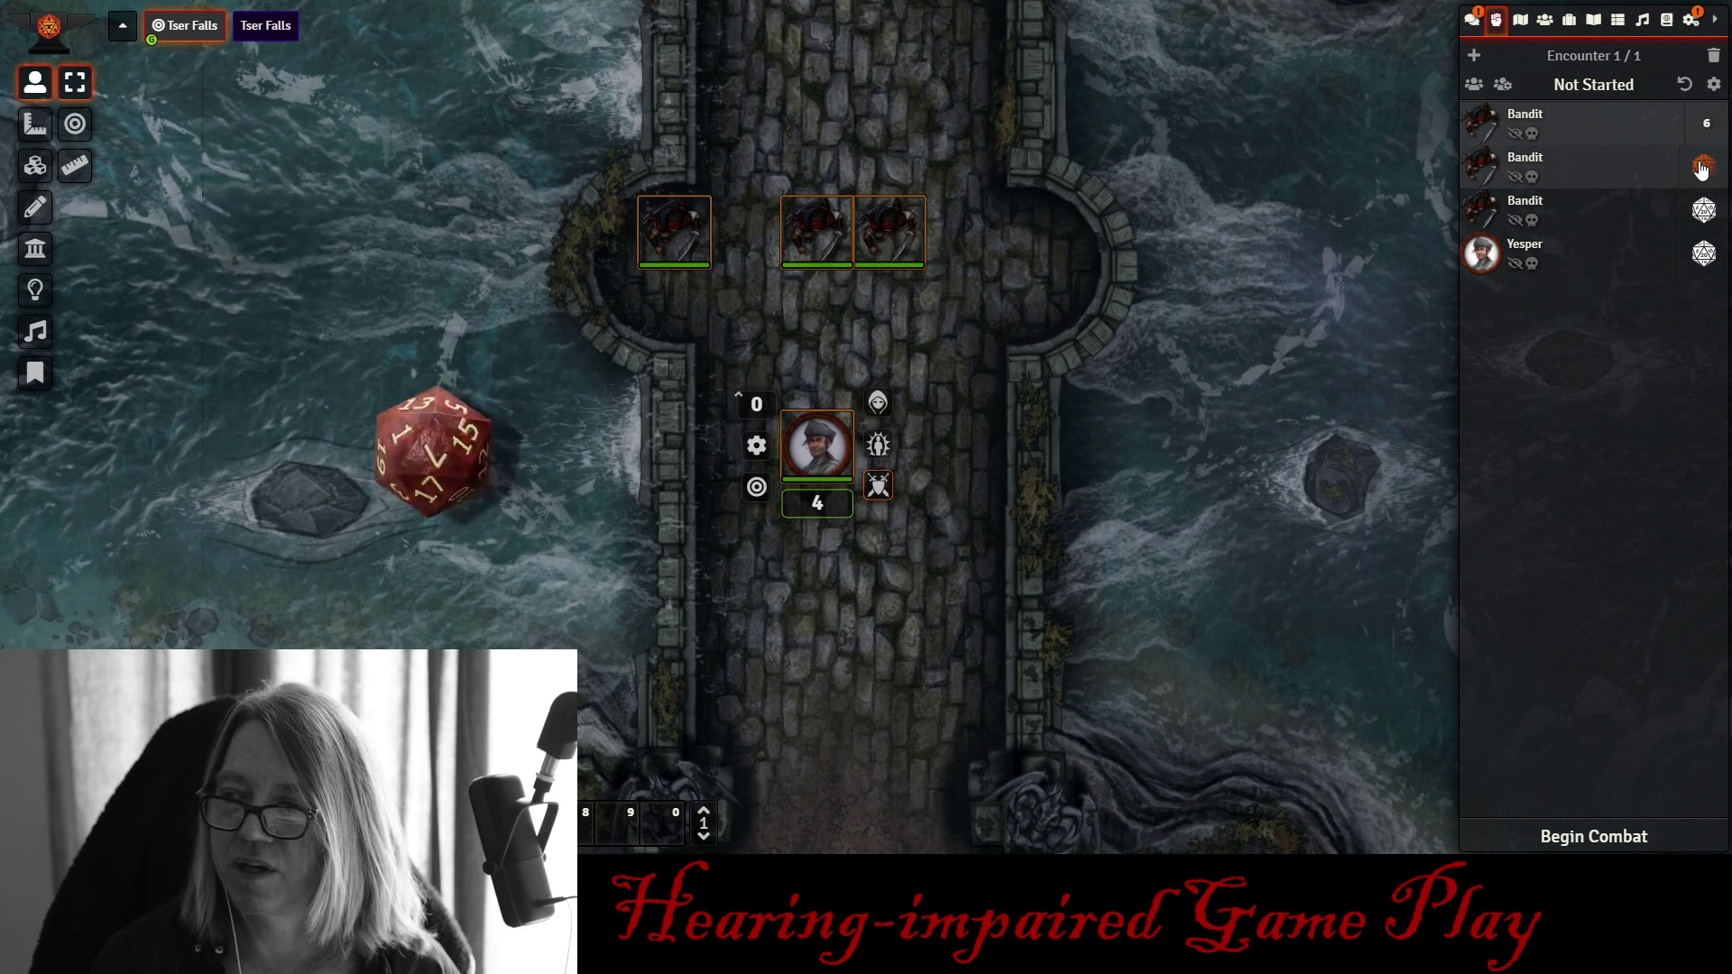
left_click(1705, 167)
left_click(1705, 210)
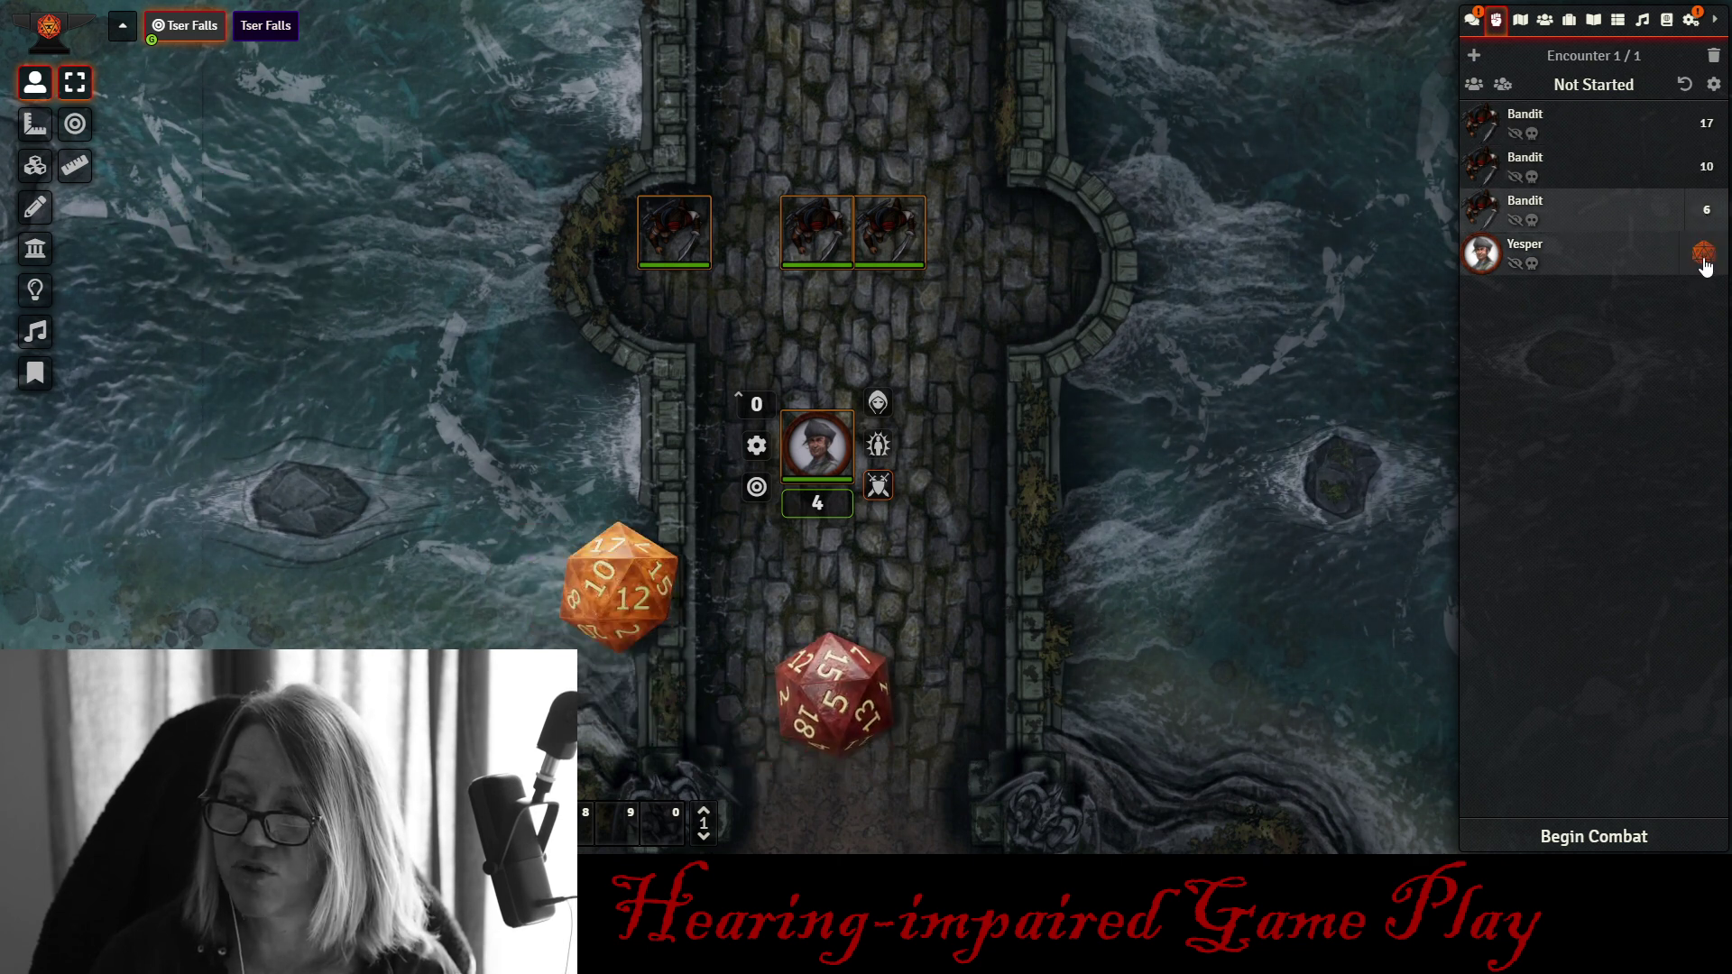
left_click(1705, 254)
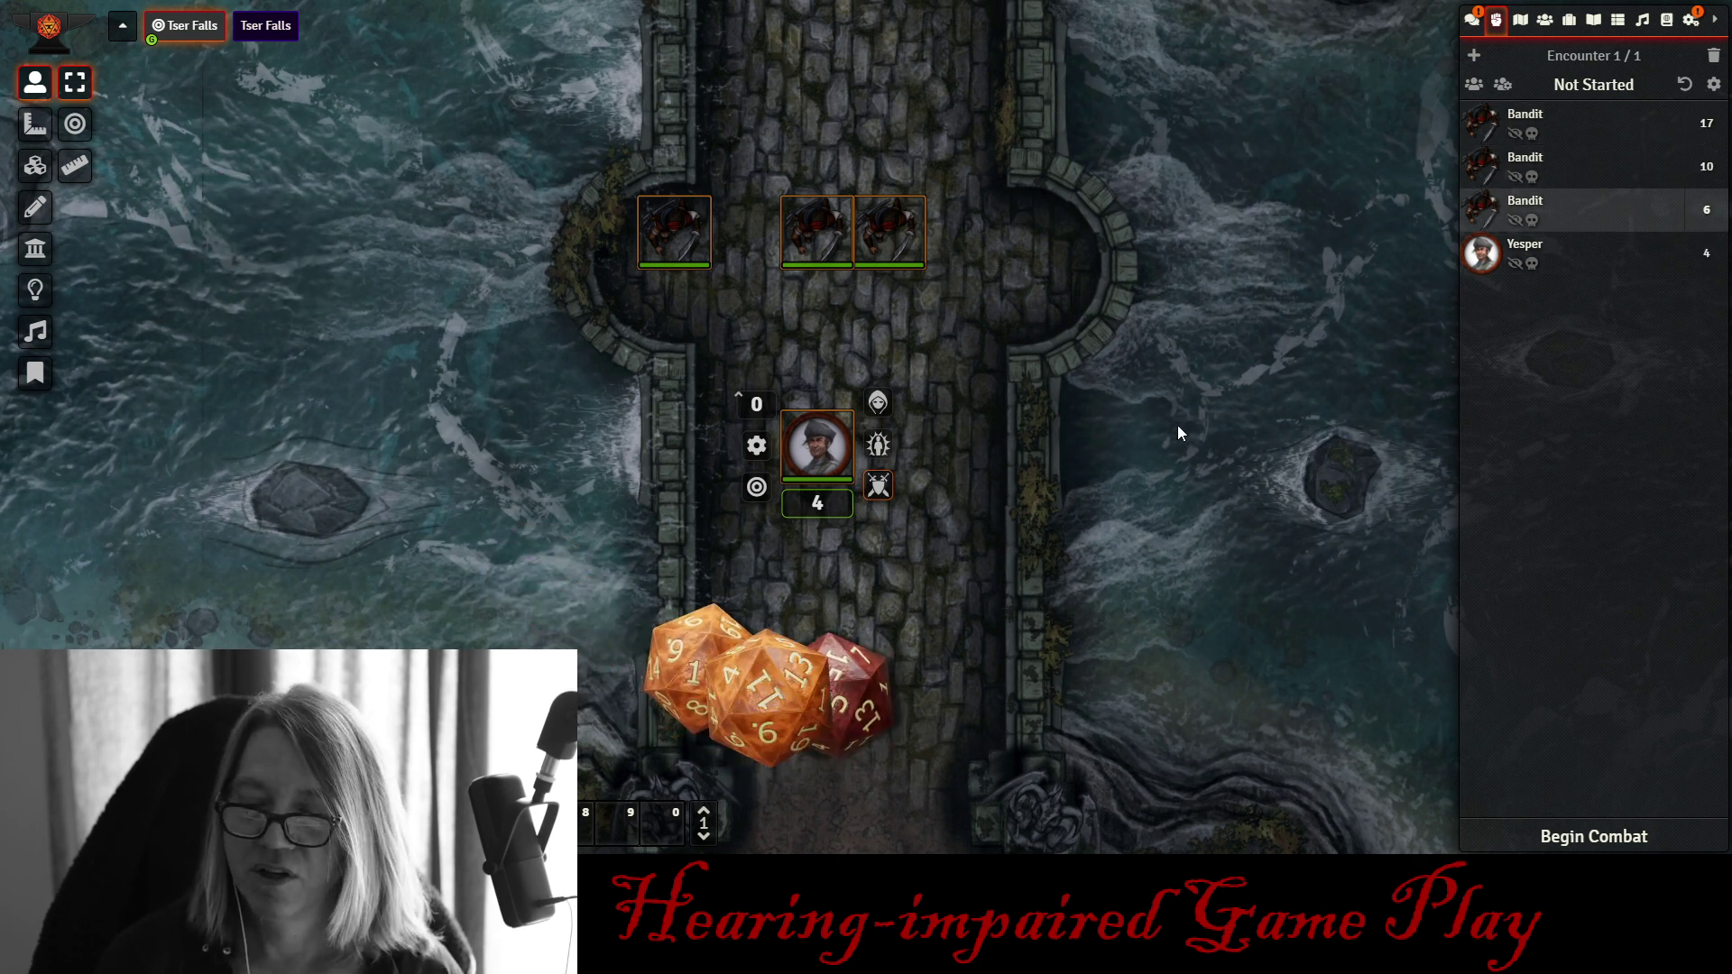
- Review the new initiative rolls in the chat log and begin combat for the encounter
left_click_drag(1178, 425, 1059, 461)
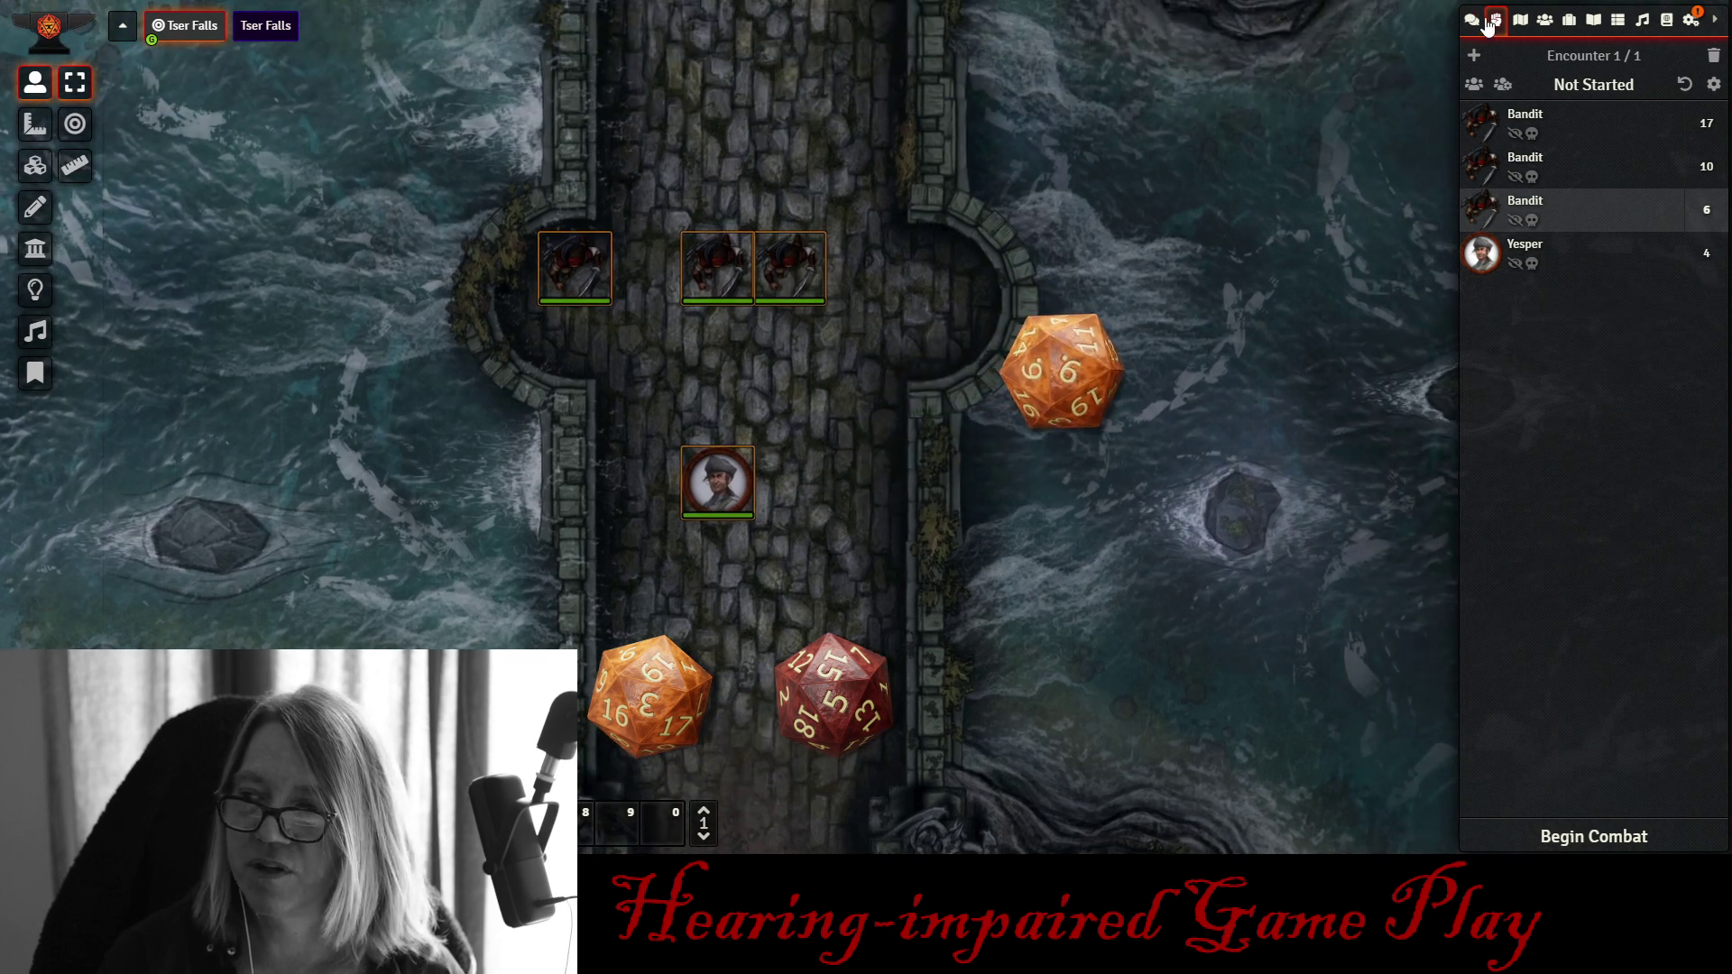
left_click(1472, 20)
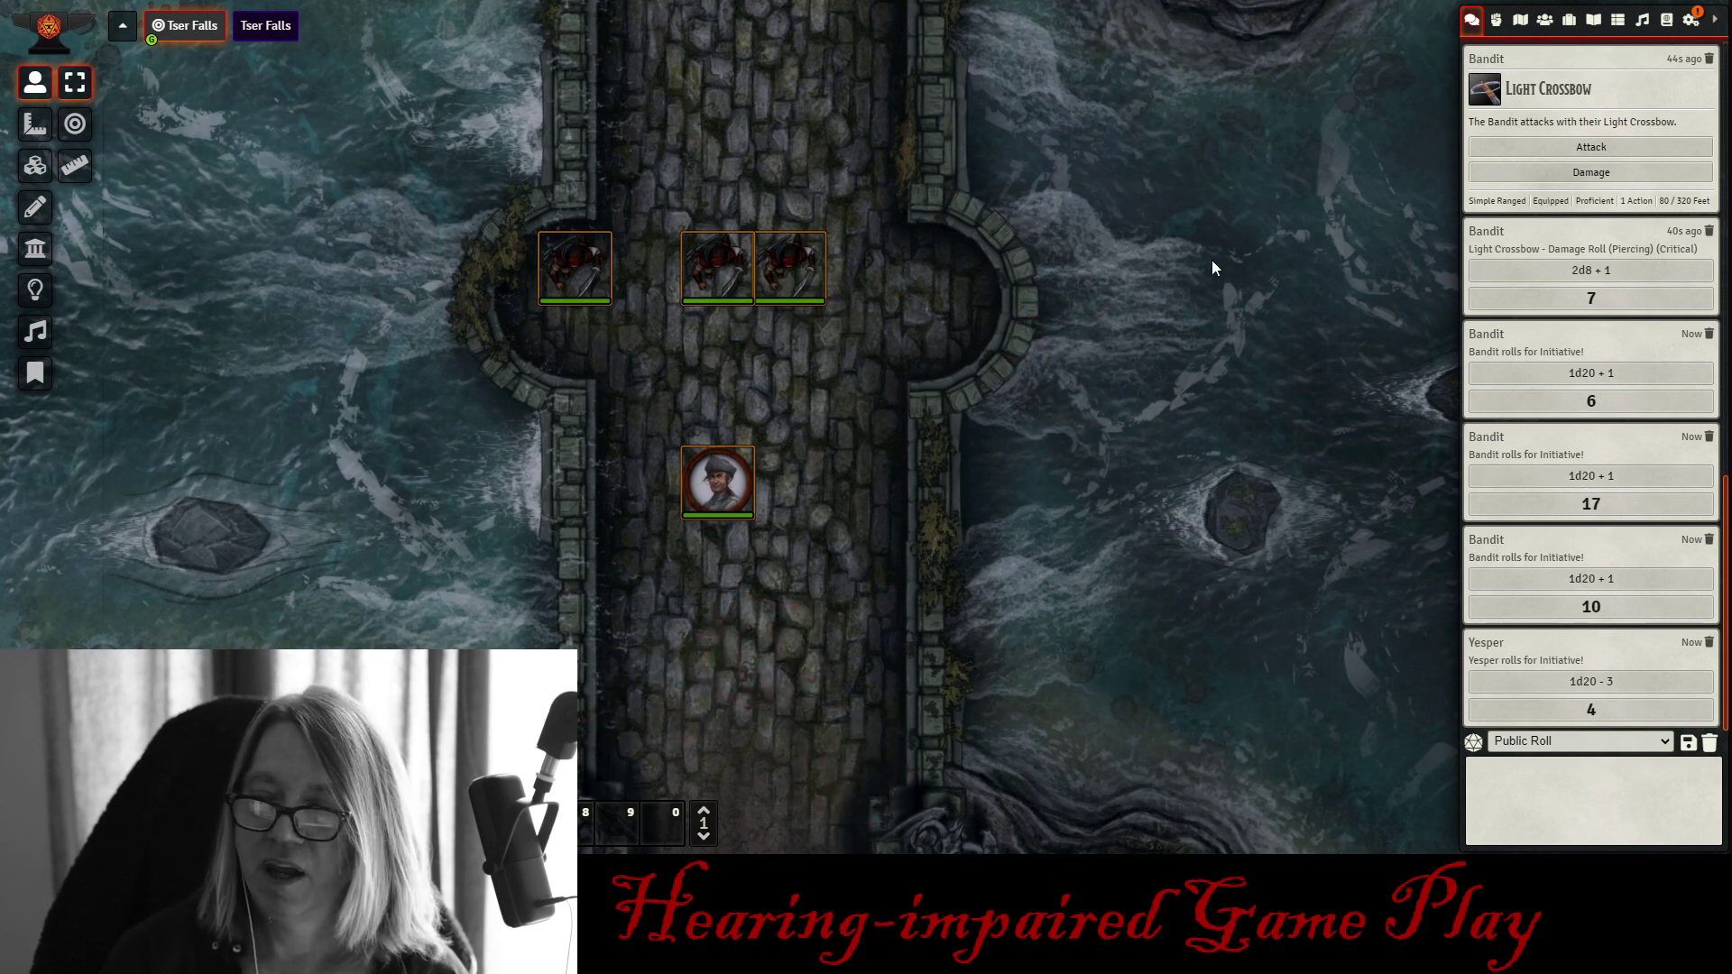
left_click(1547, 25)
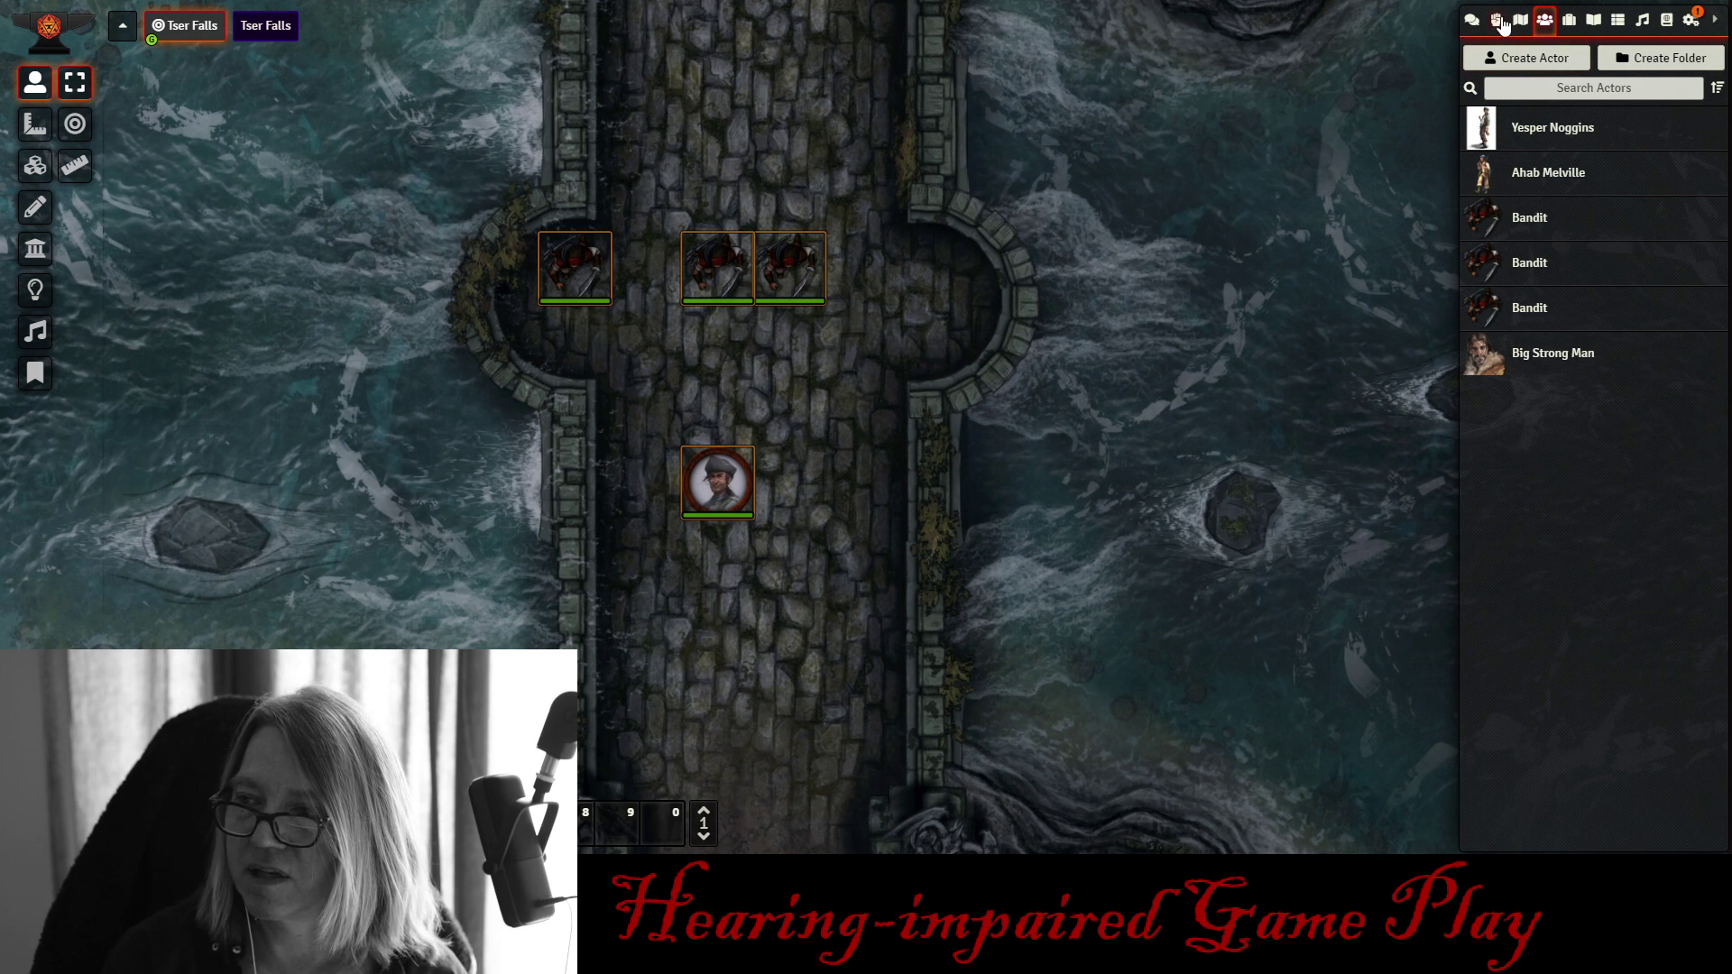
left_click(1497, 22)
left_click(1598, 836)
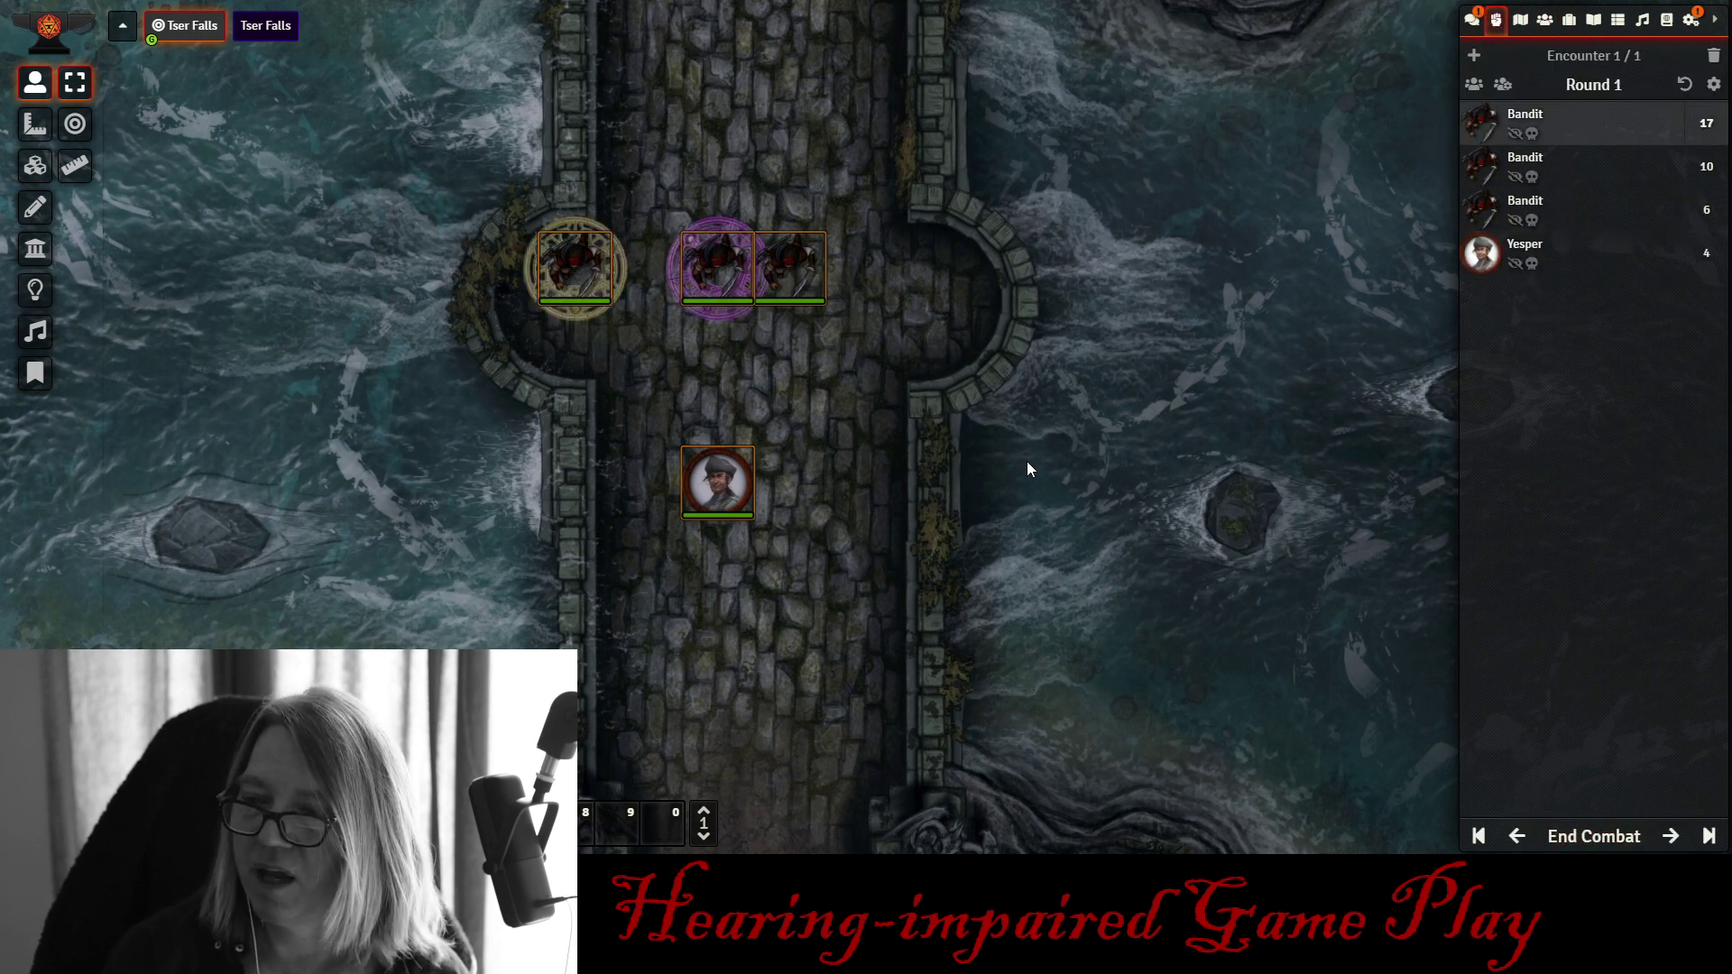
- With the chat log showing, post the Scimitar attack from the middle bandit's features to chat and close its sheet
left_click(1477, 19)
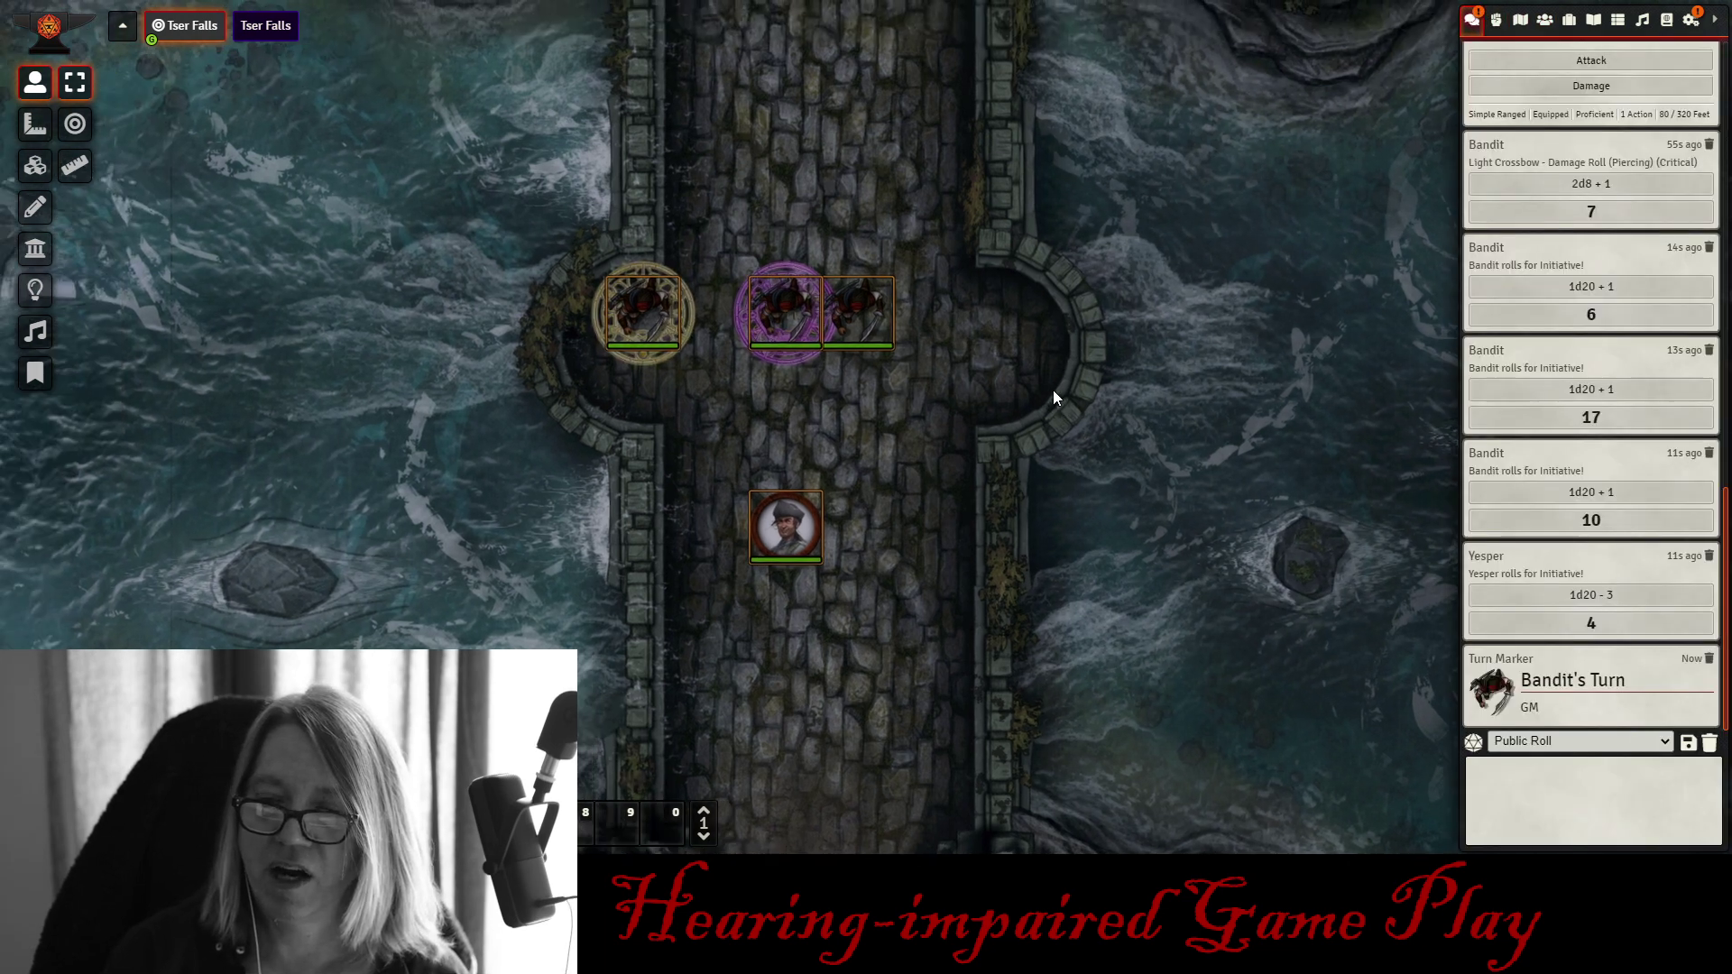
scroll(832, 422, "up", 2)
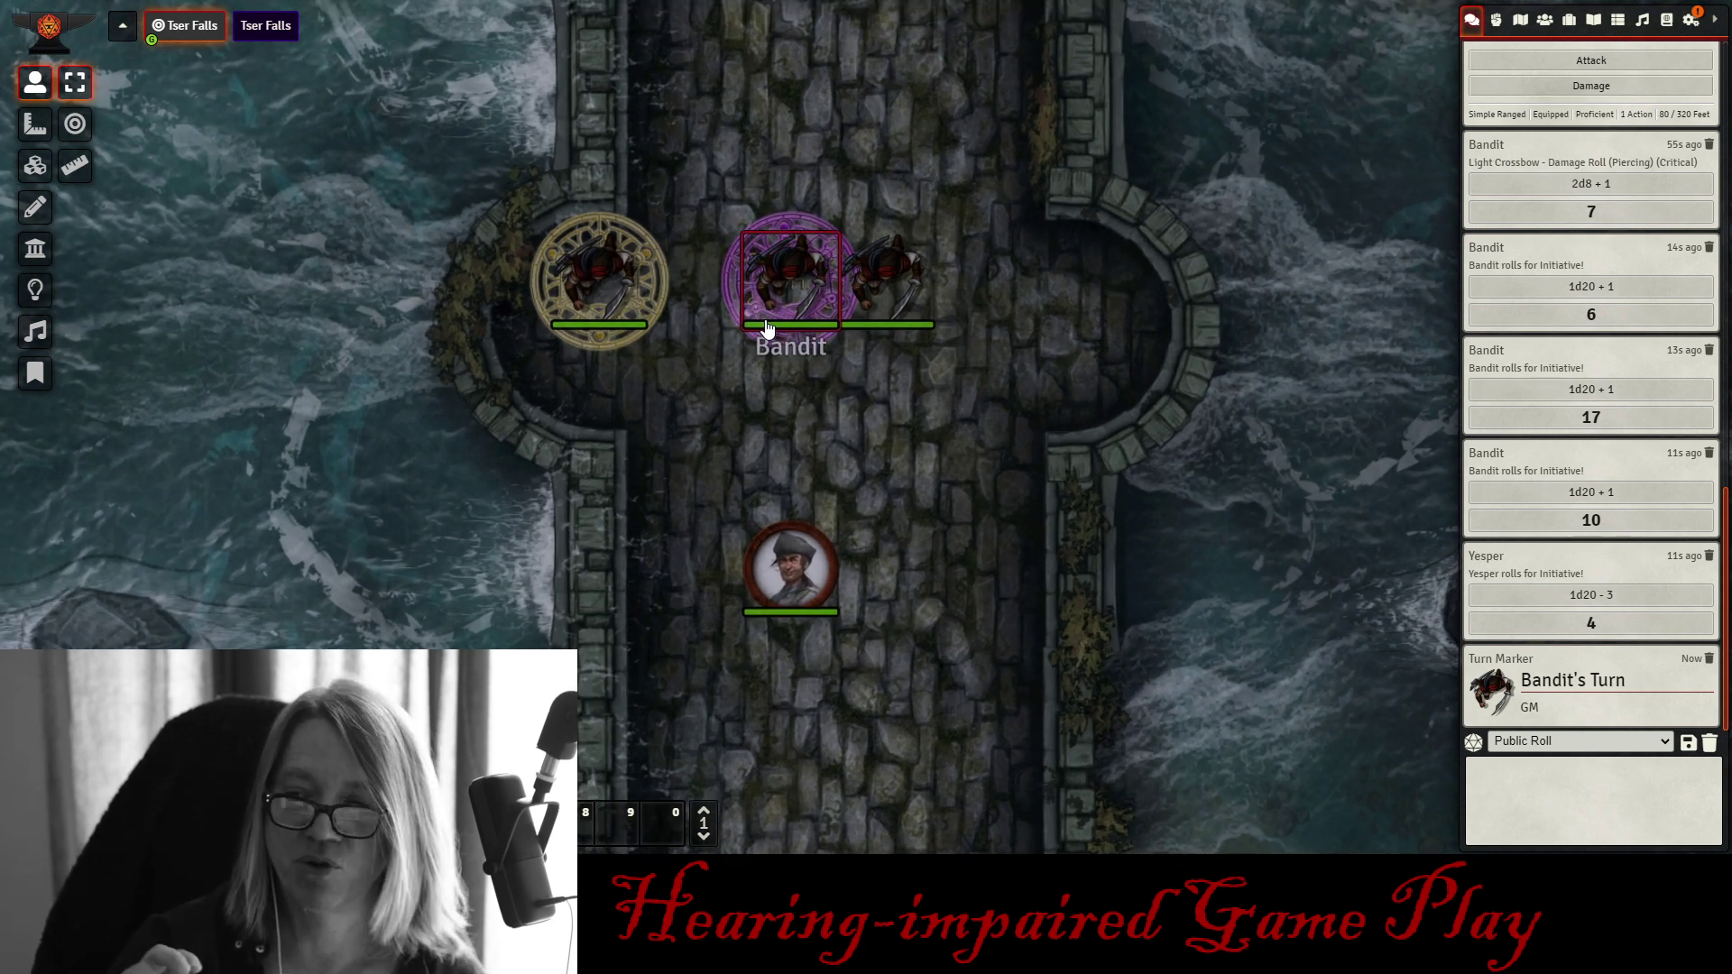
double_click(797, 283)
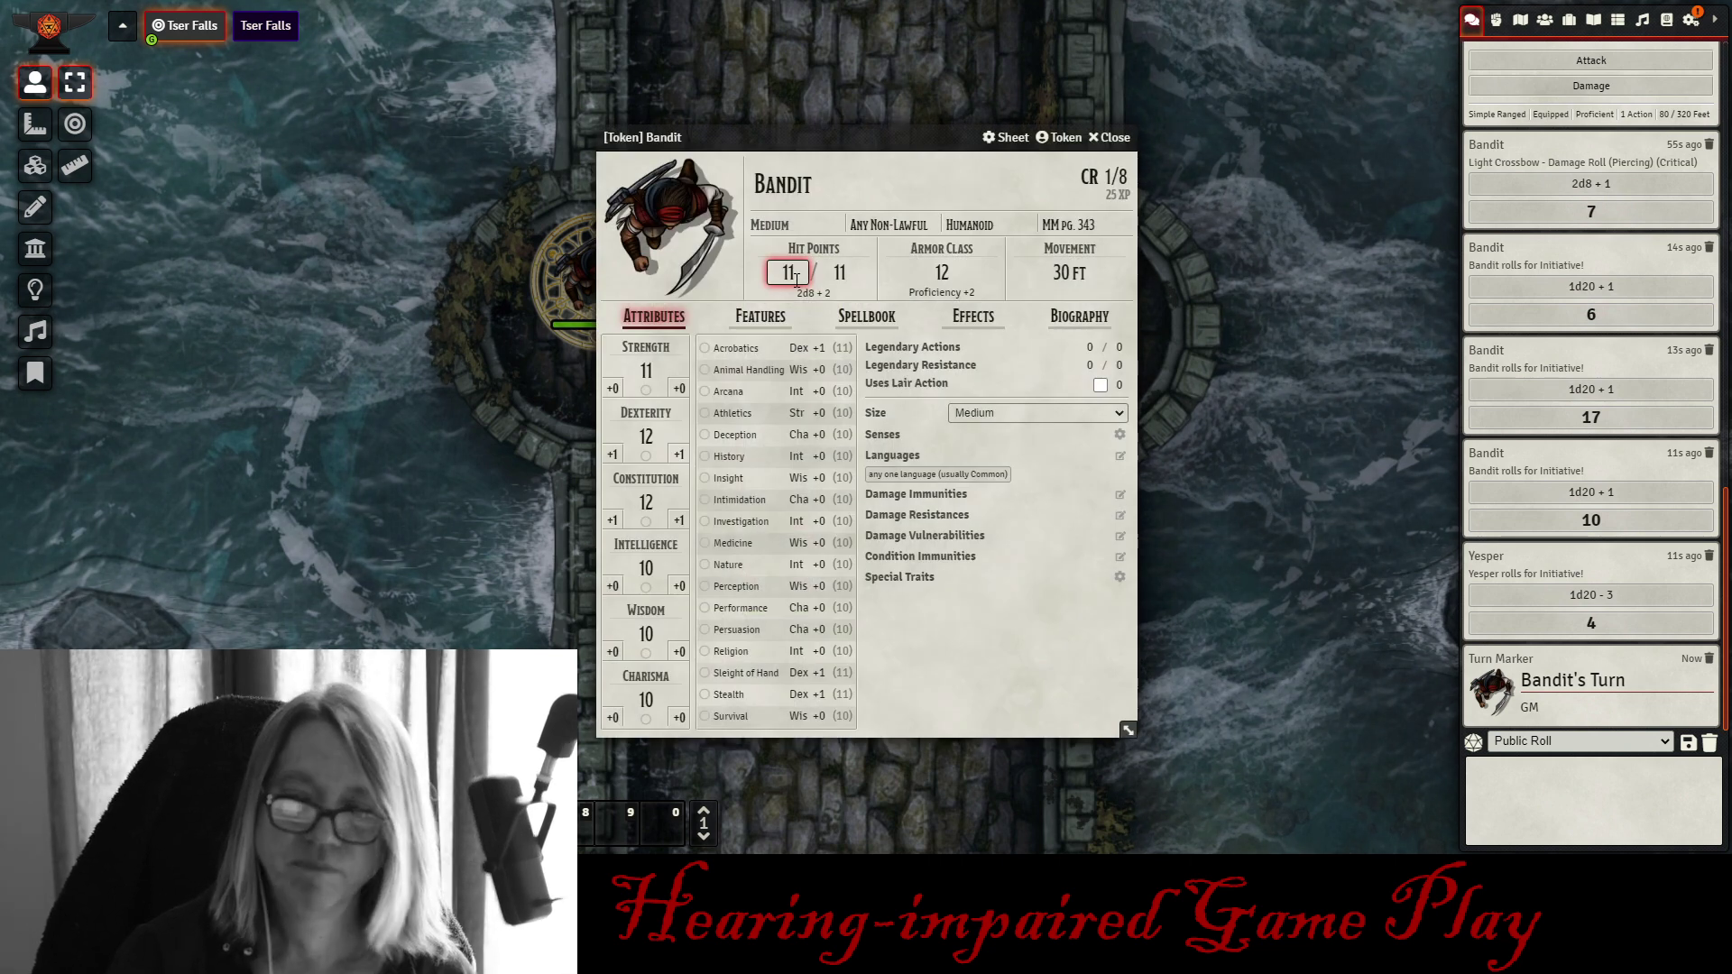
left_click(760, 316)
left_click(675, 396)
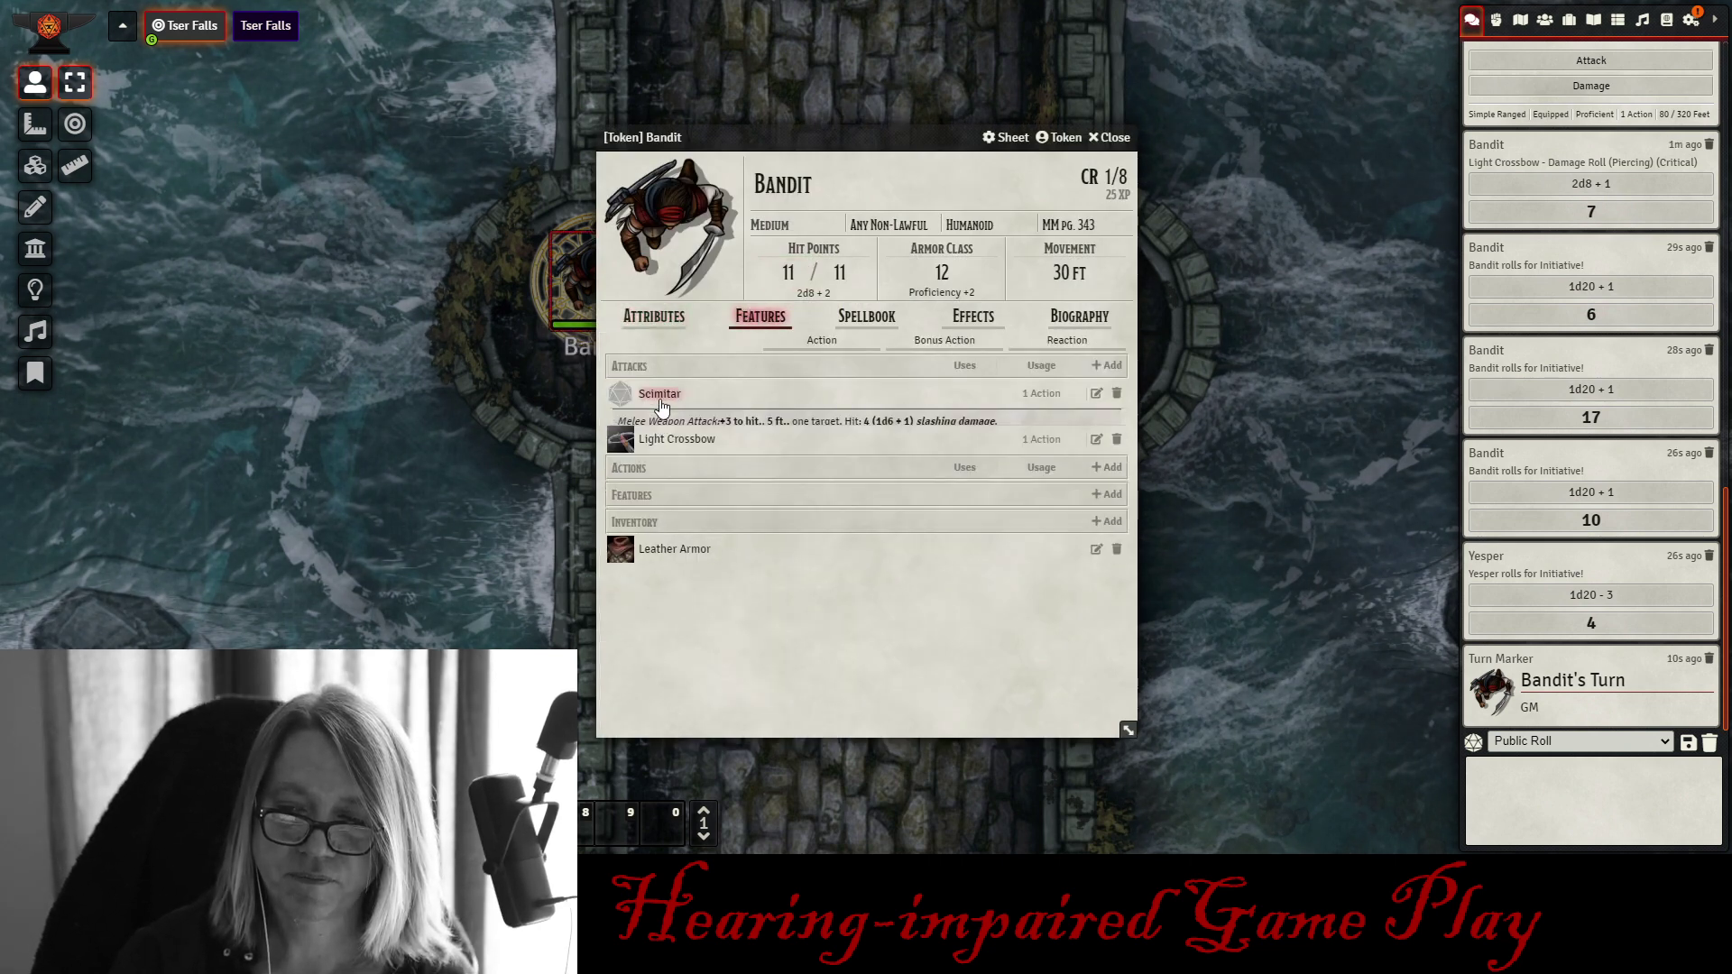
left_click(623, 402)
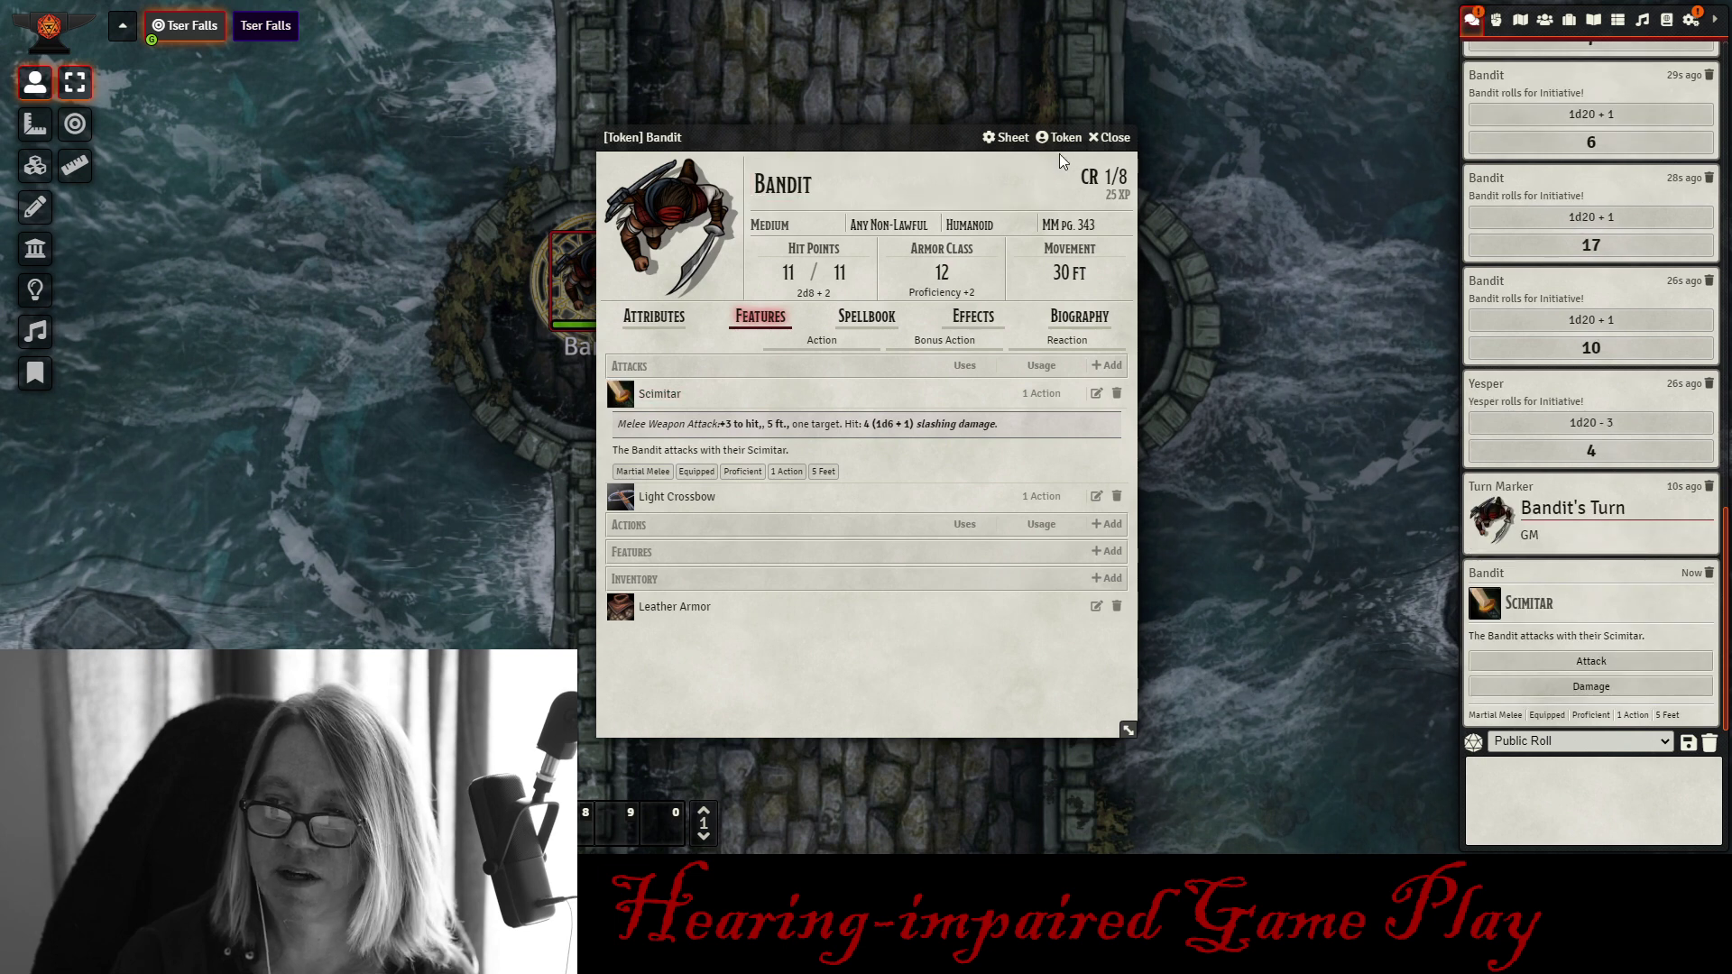
left_click(1110, 137)
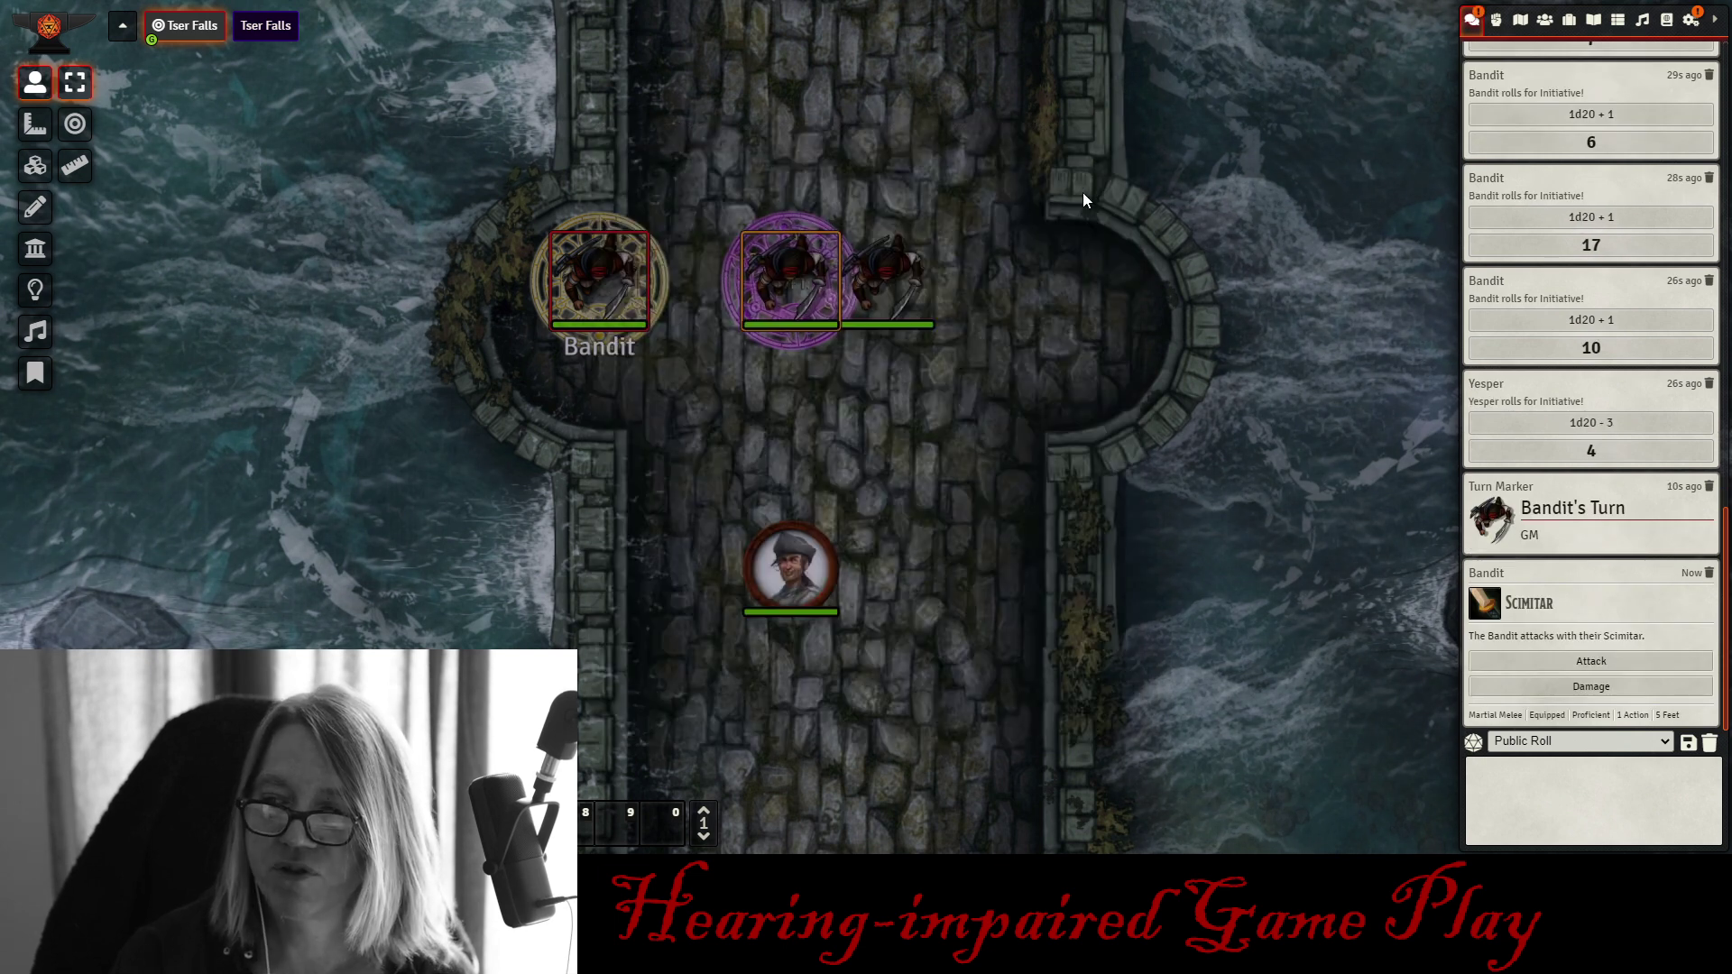
- Make the middle bandit's Scimitar attack roll from its chat card, followed by a Critical Hit damage roll in Public Roll mode
left_click(1595, 660)
key("Return")
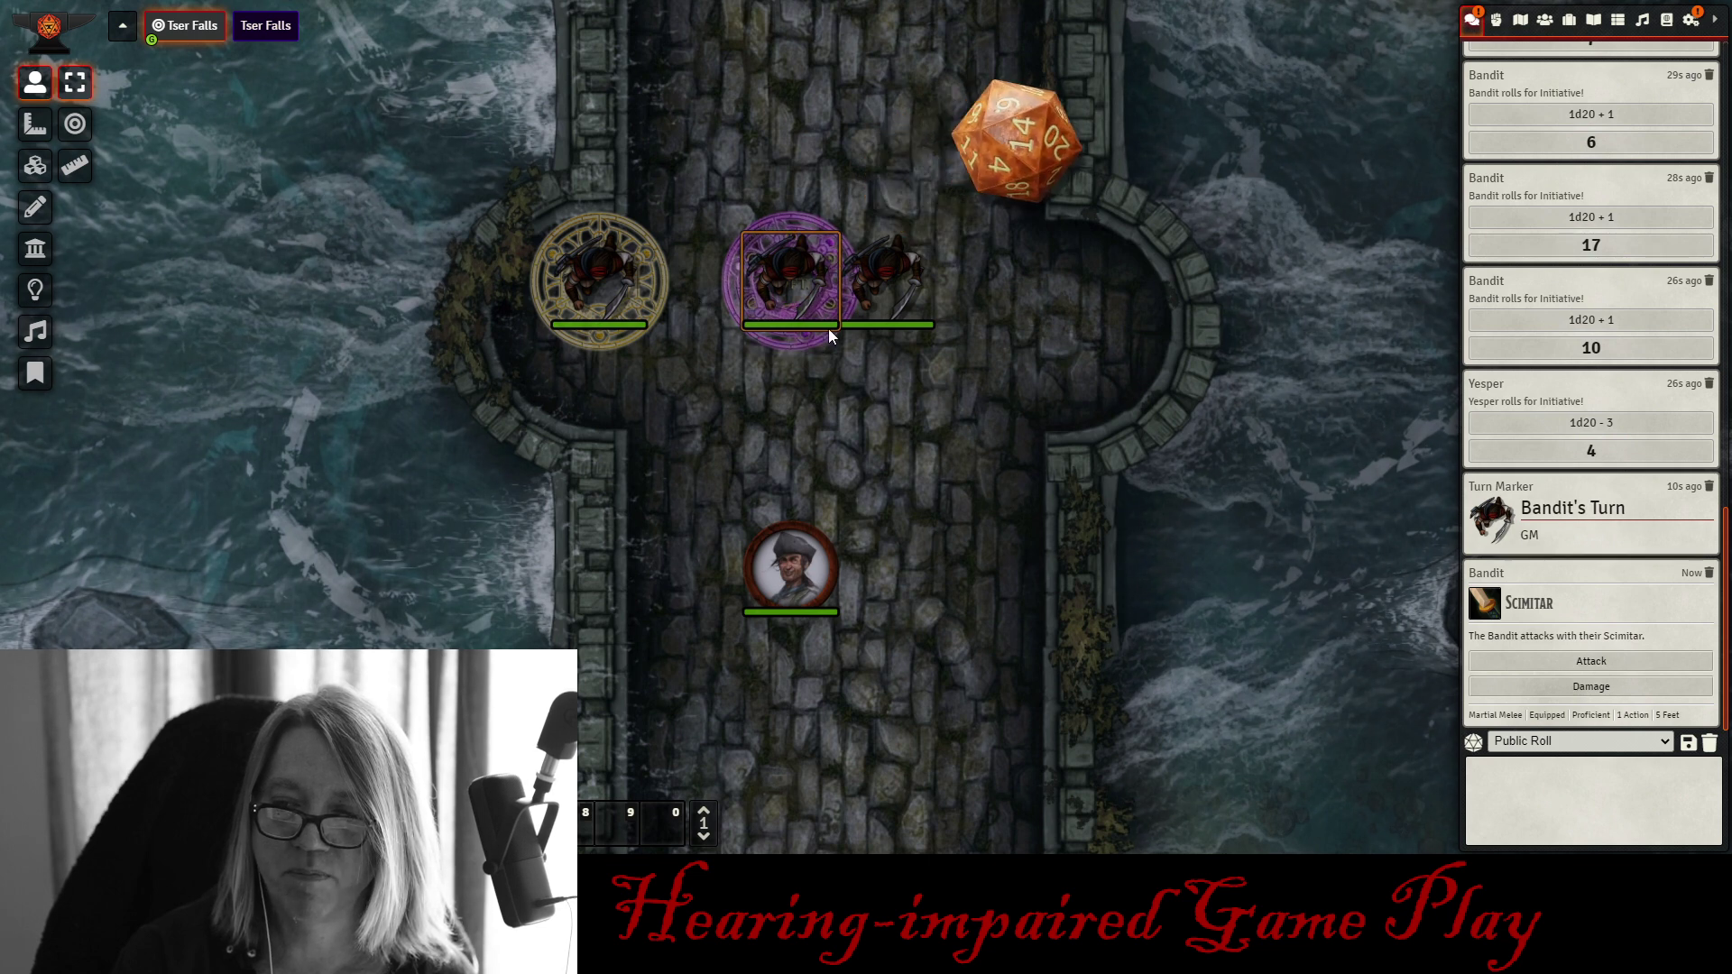
left_click(1574, 585)
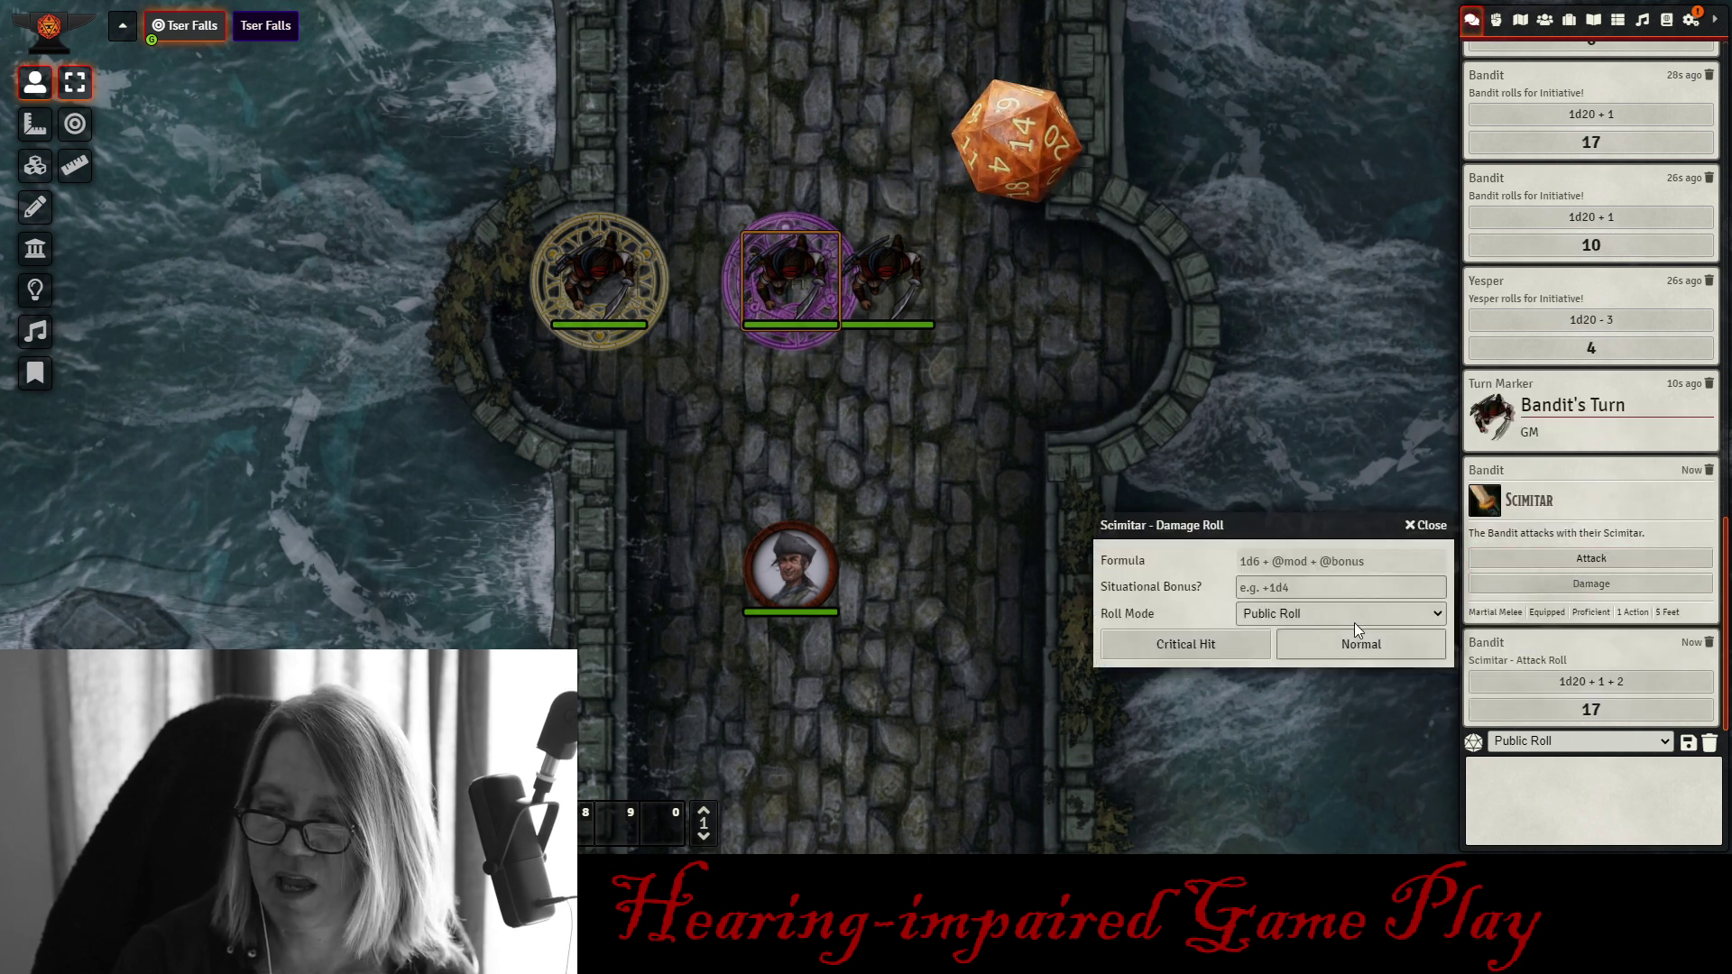
left_click(1229, 647)
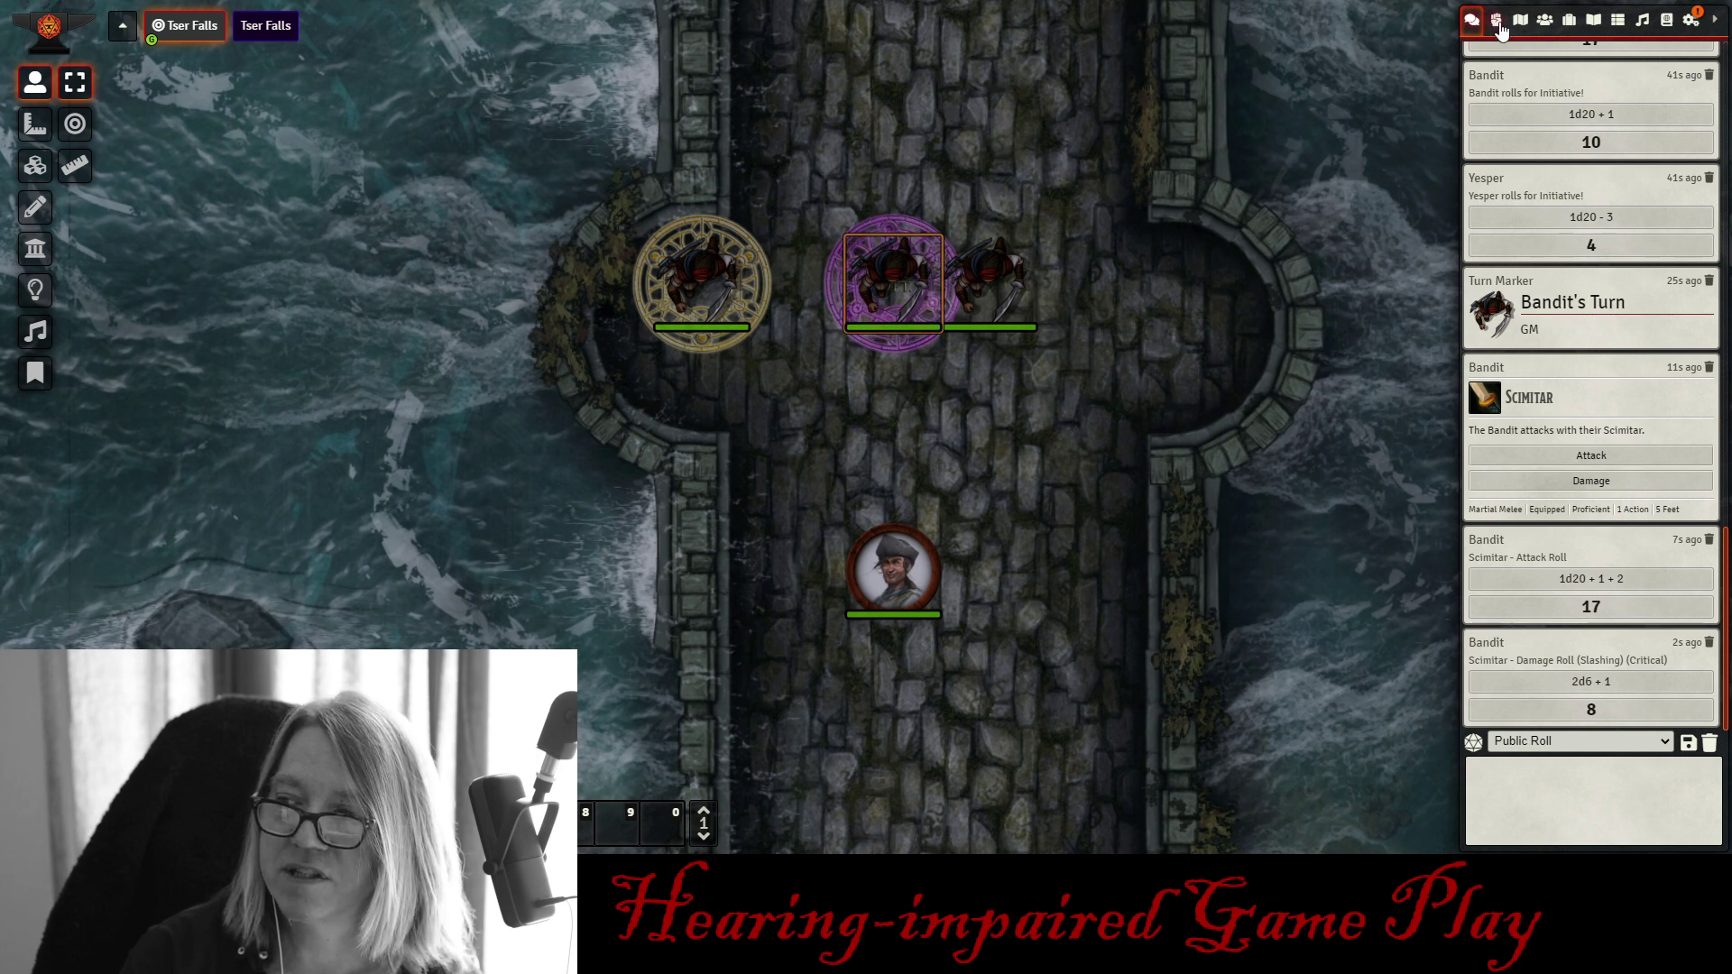
- Advance the encounter by two turns, moving the bandit beside the middle one a square farther away between the turns
left_click(1497, 21)
left_click(1670, 836)
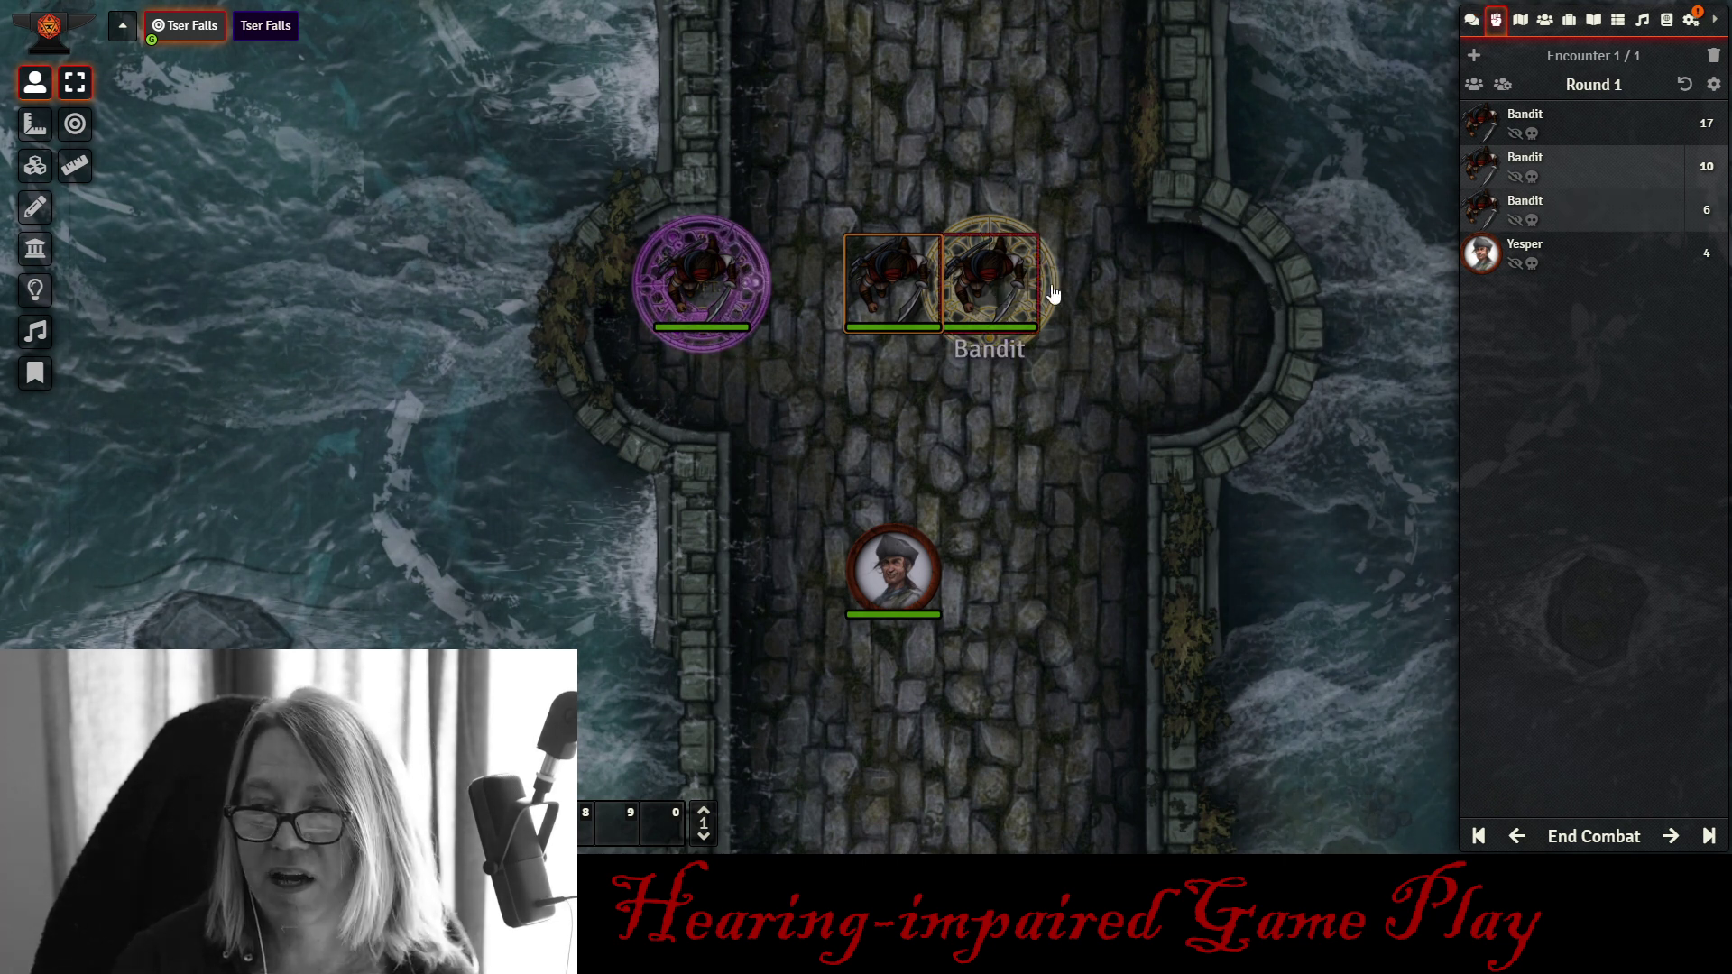
left_click_drag(991, 285, 1085, 289)
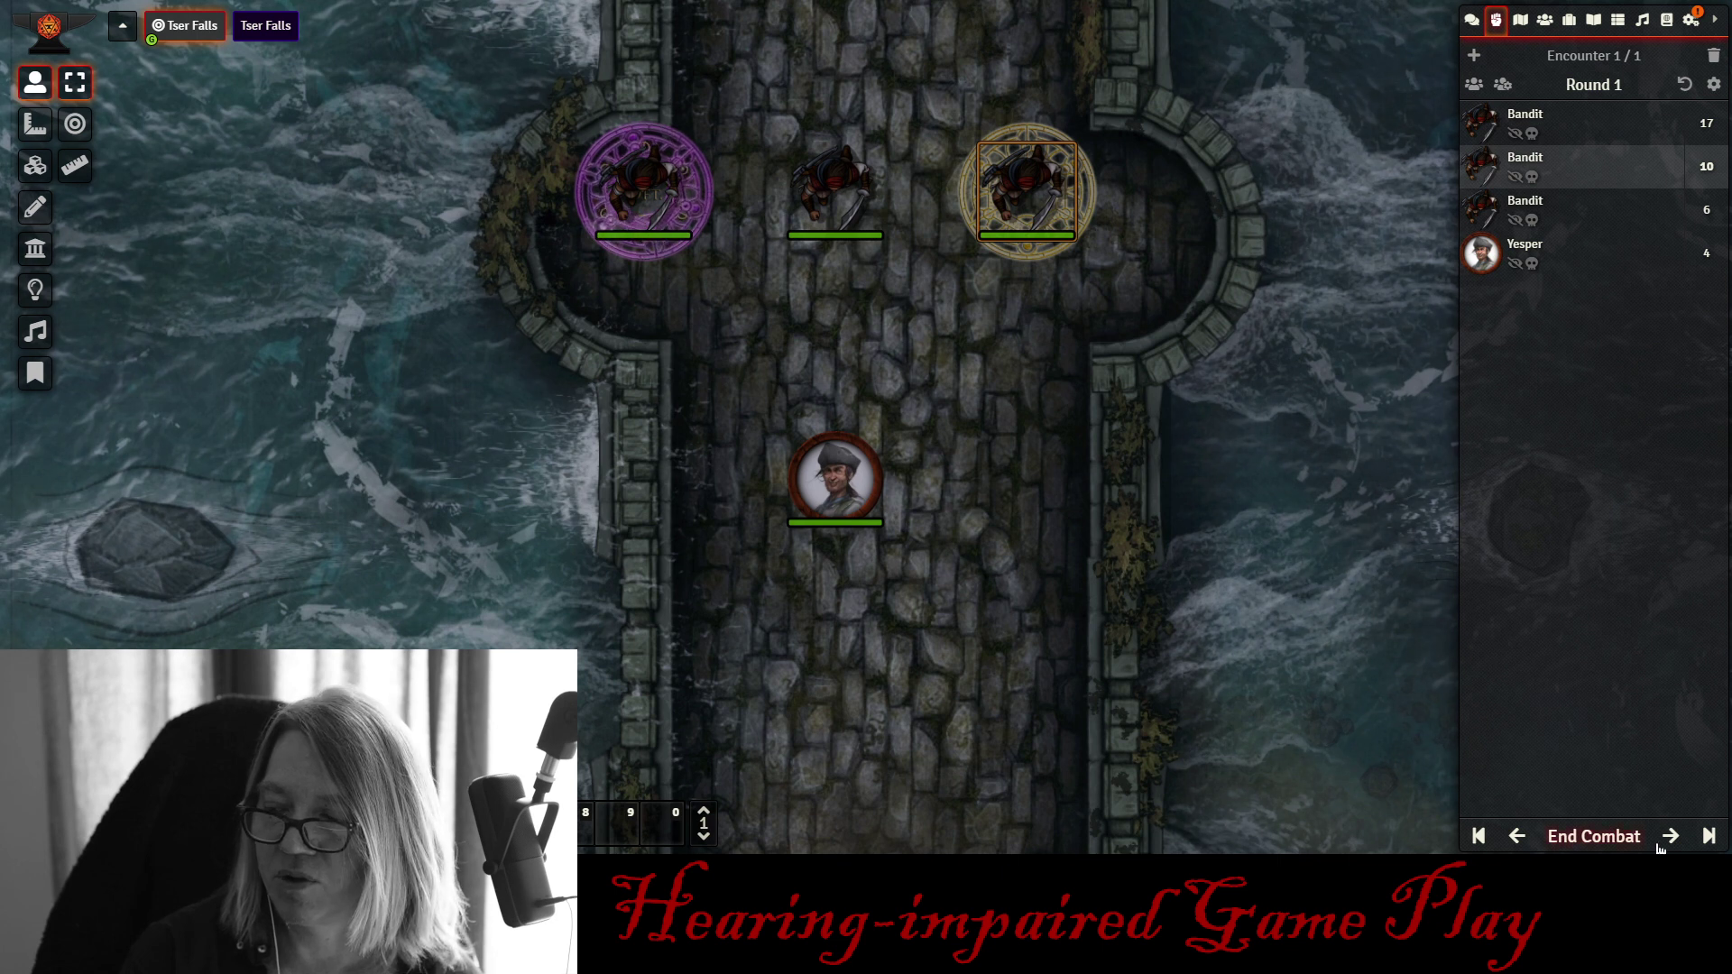
left_click(1670, 838)
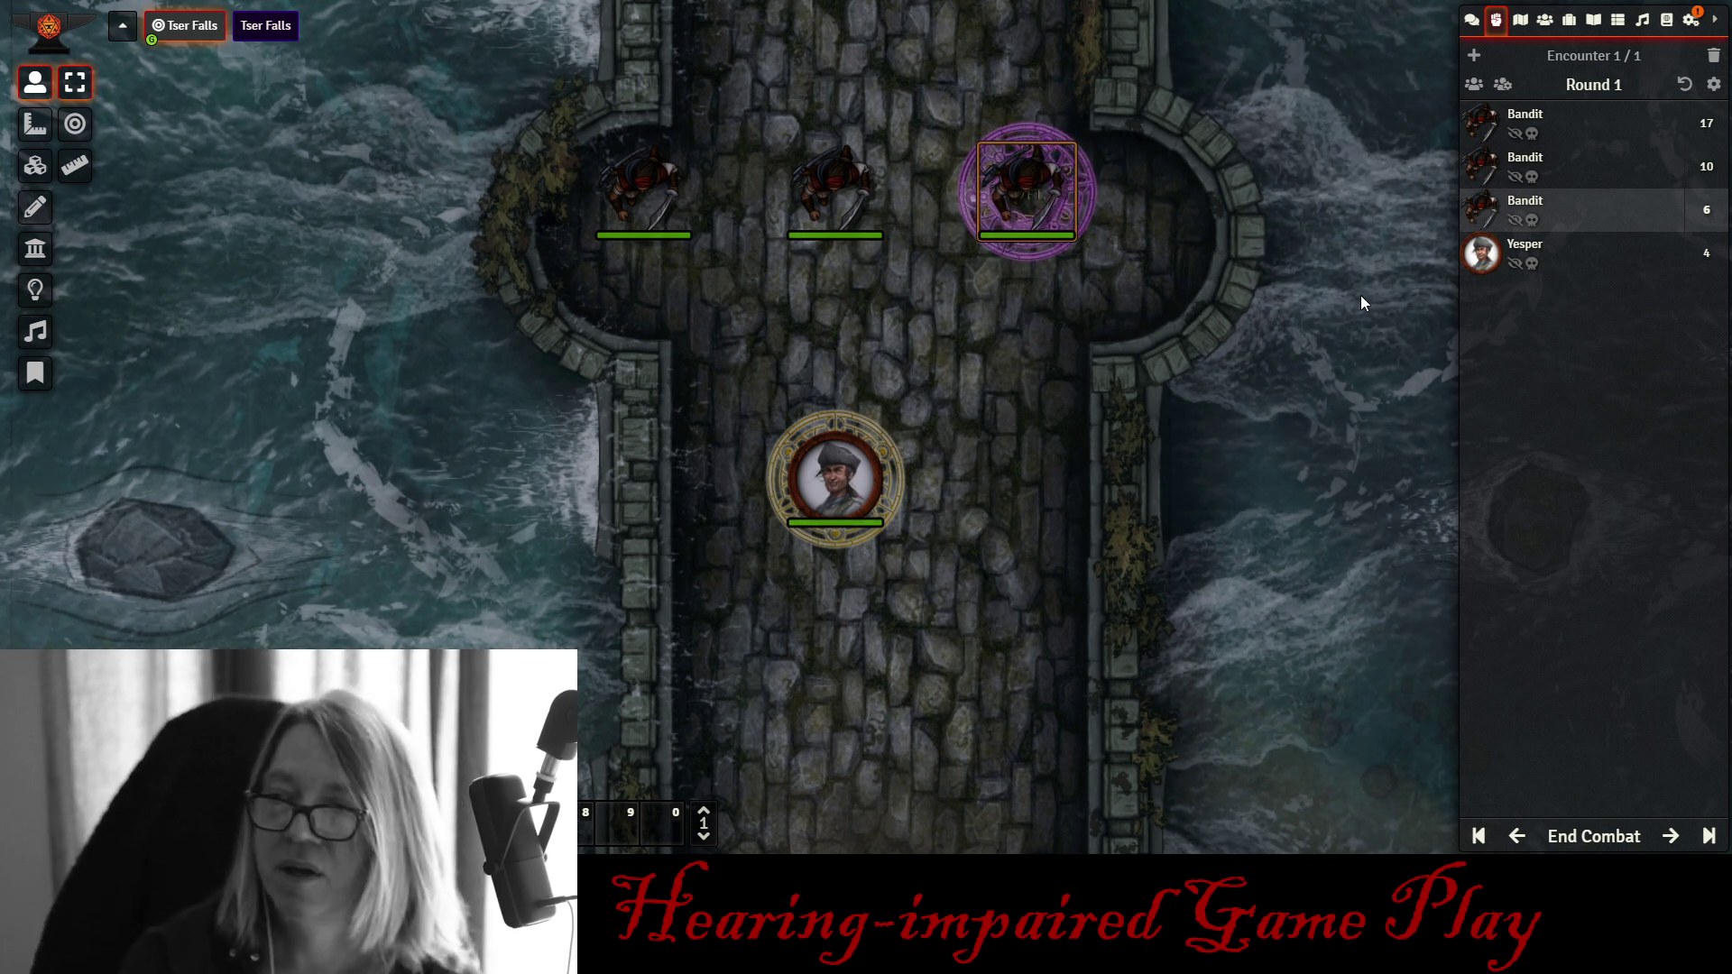
- From the Scimitar card in the chat log, make another attack roll and a Normal damage roll in Public Roll mode
left_click(1469, 20)
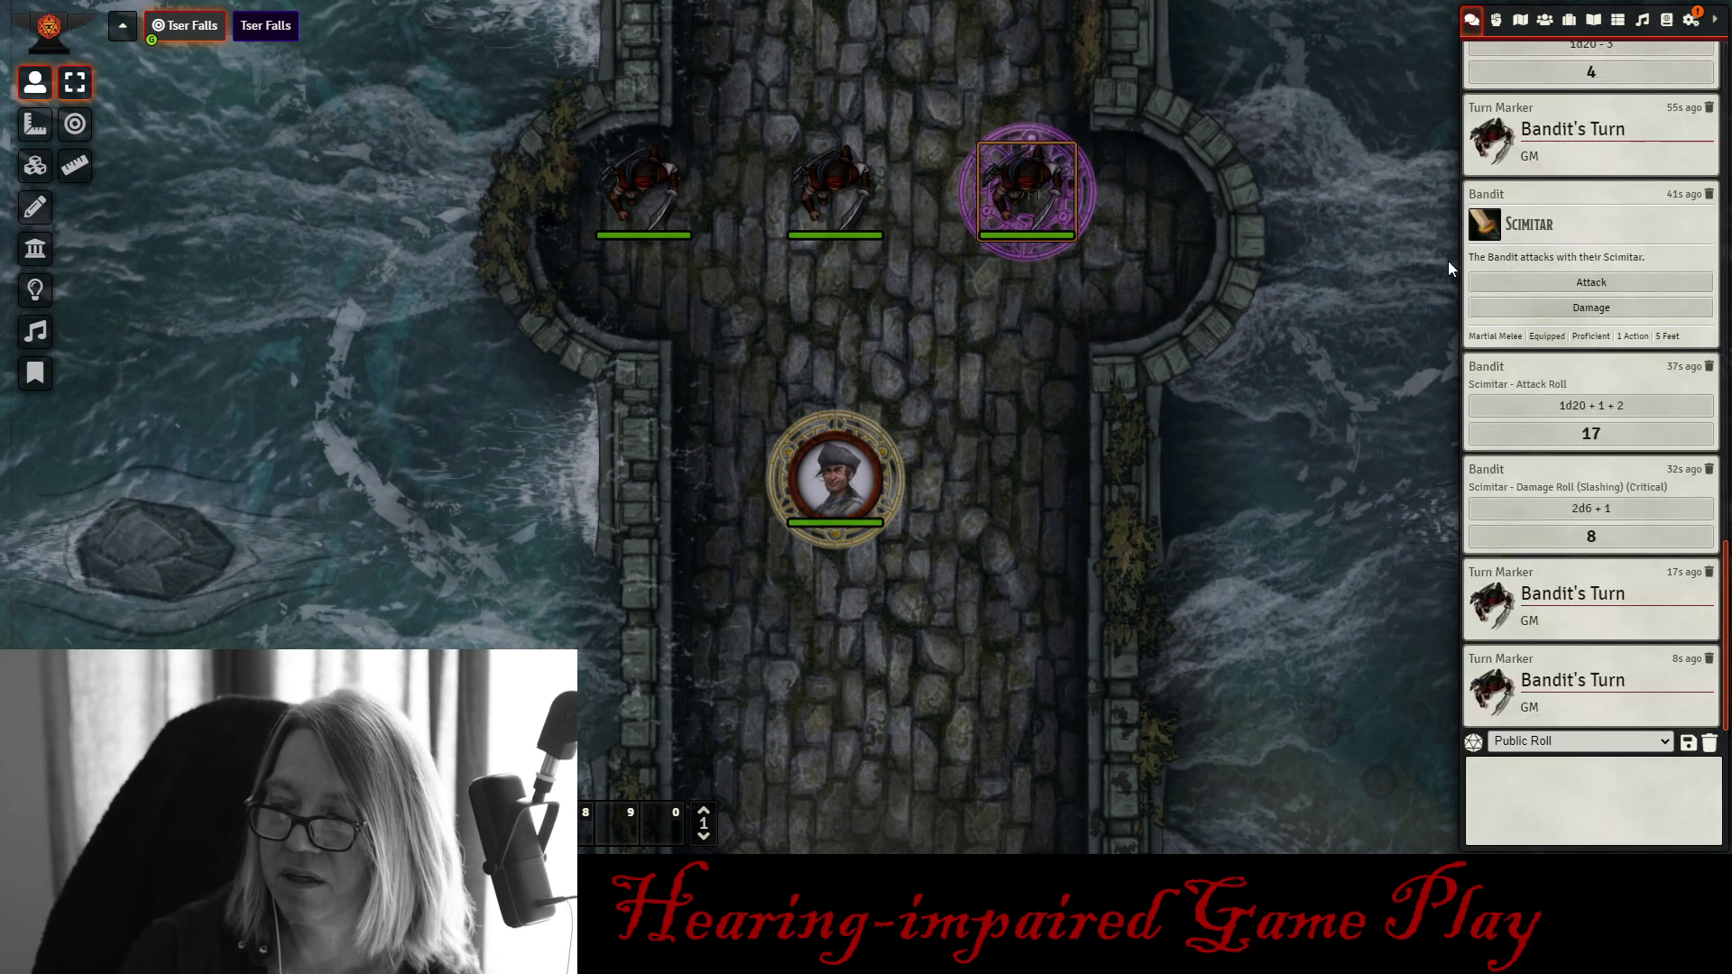
left_click(1591, 282)
left_click(1274, 339)
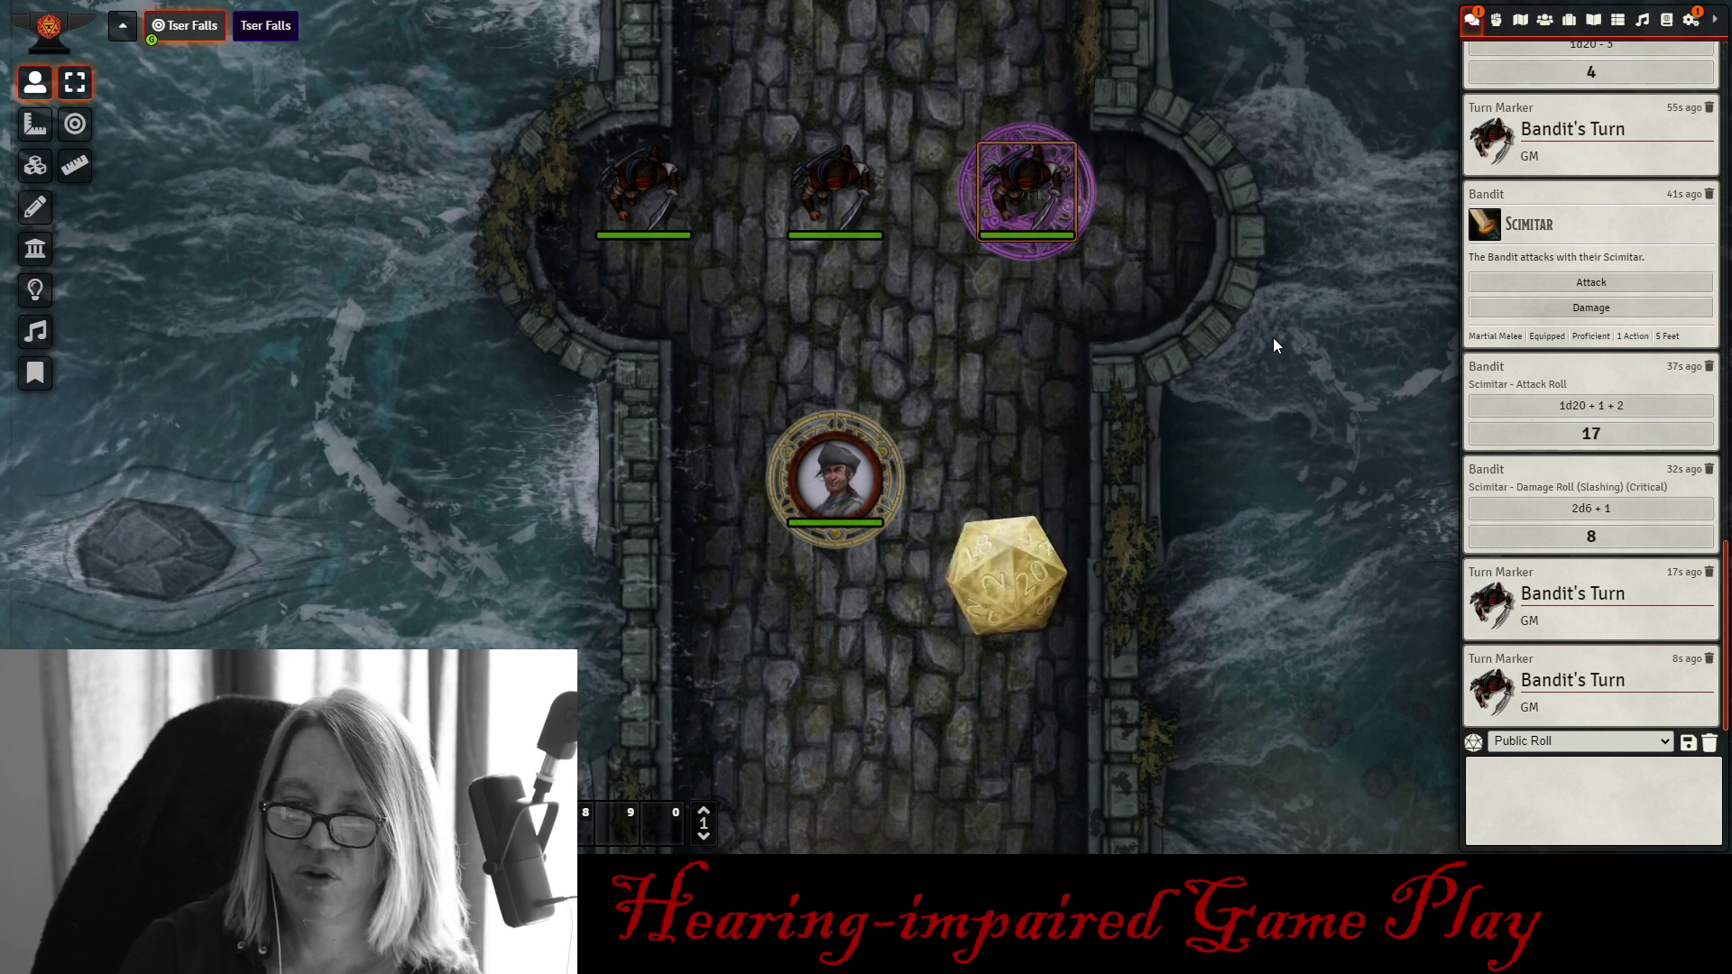
left_click(1590, 307)
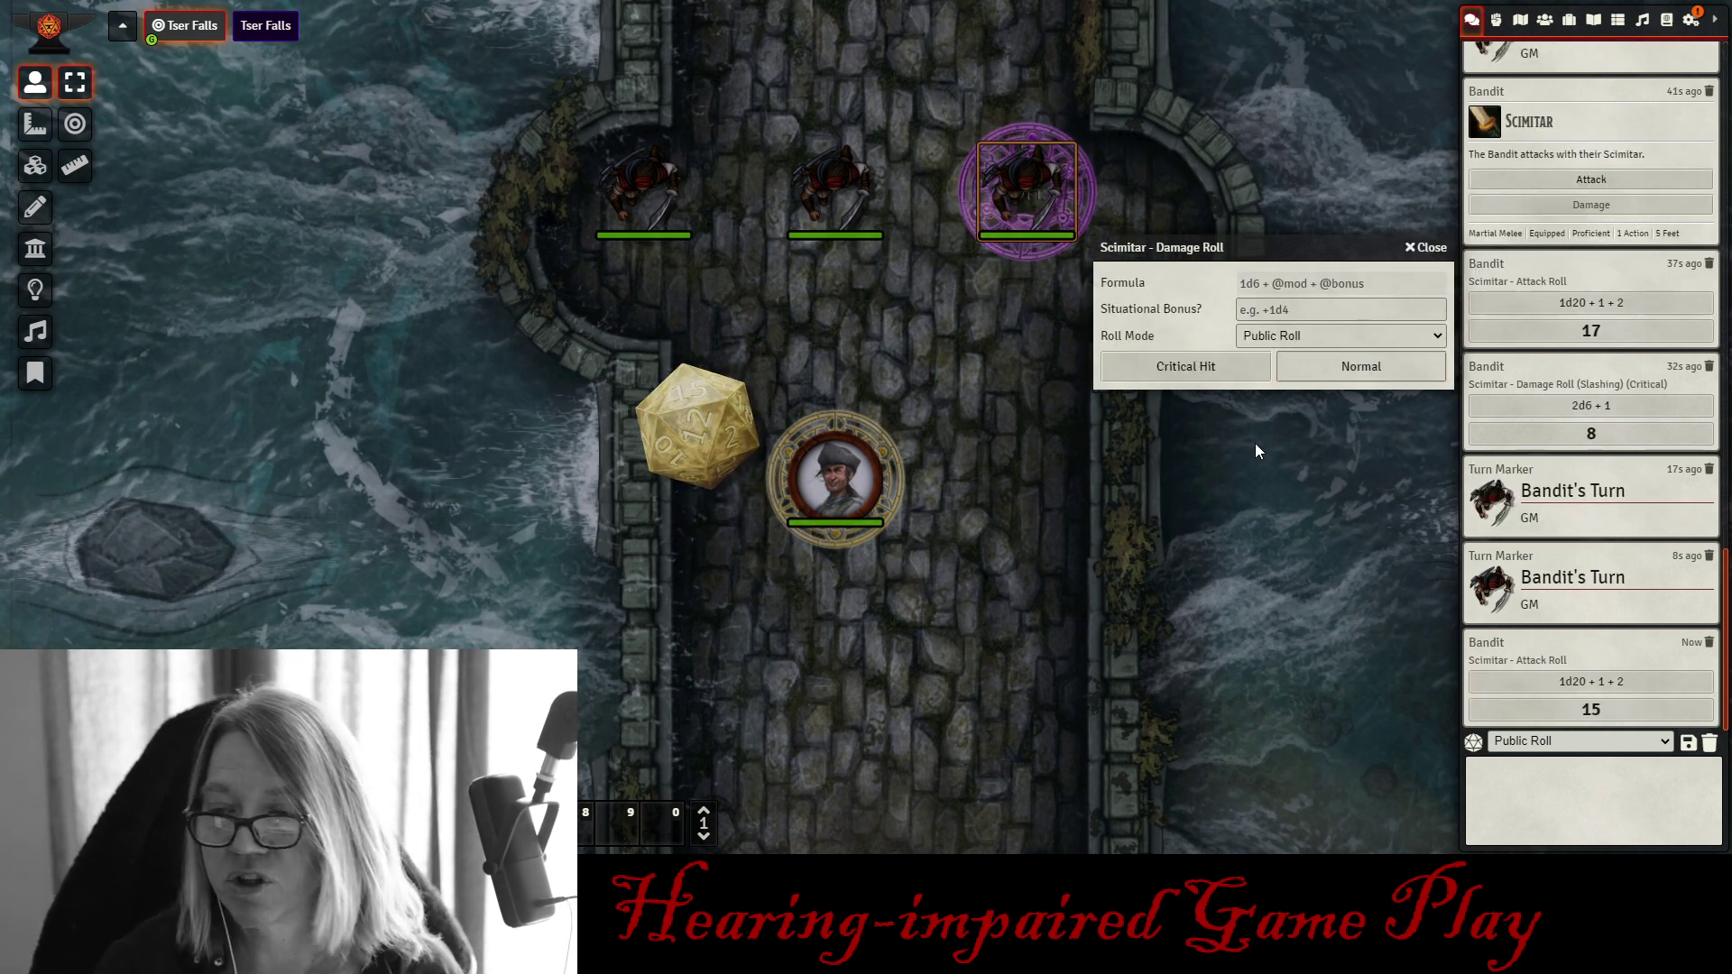
left_click(1319, 370)
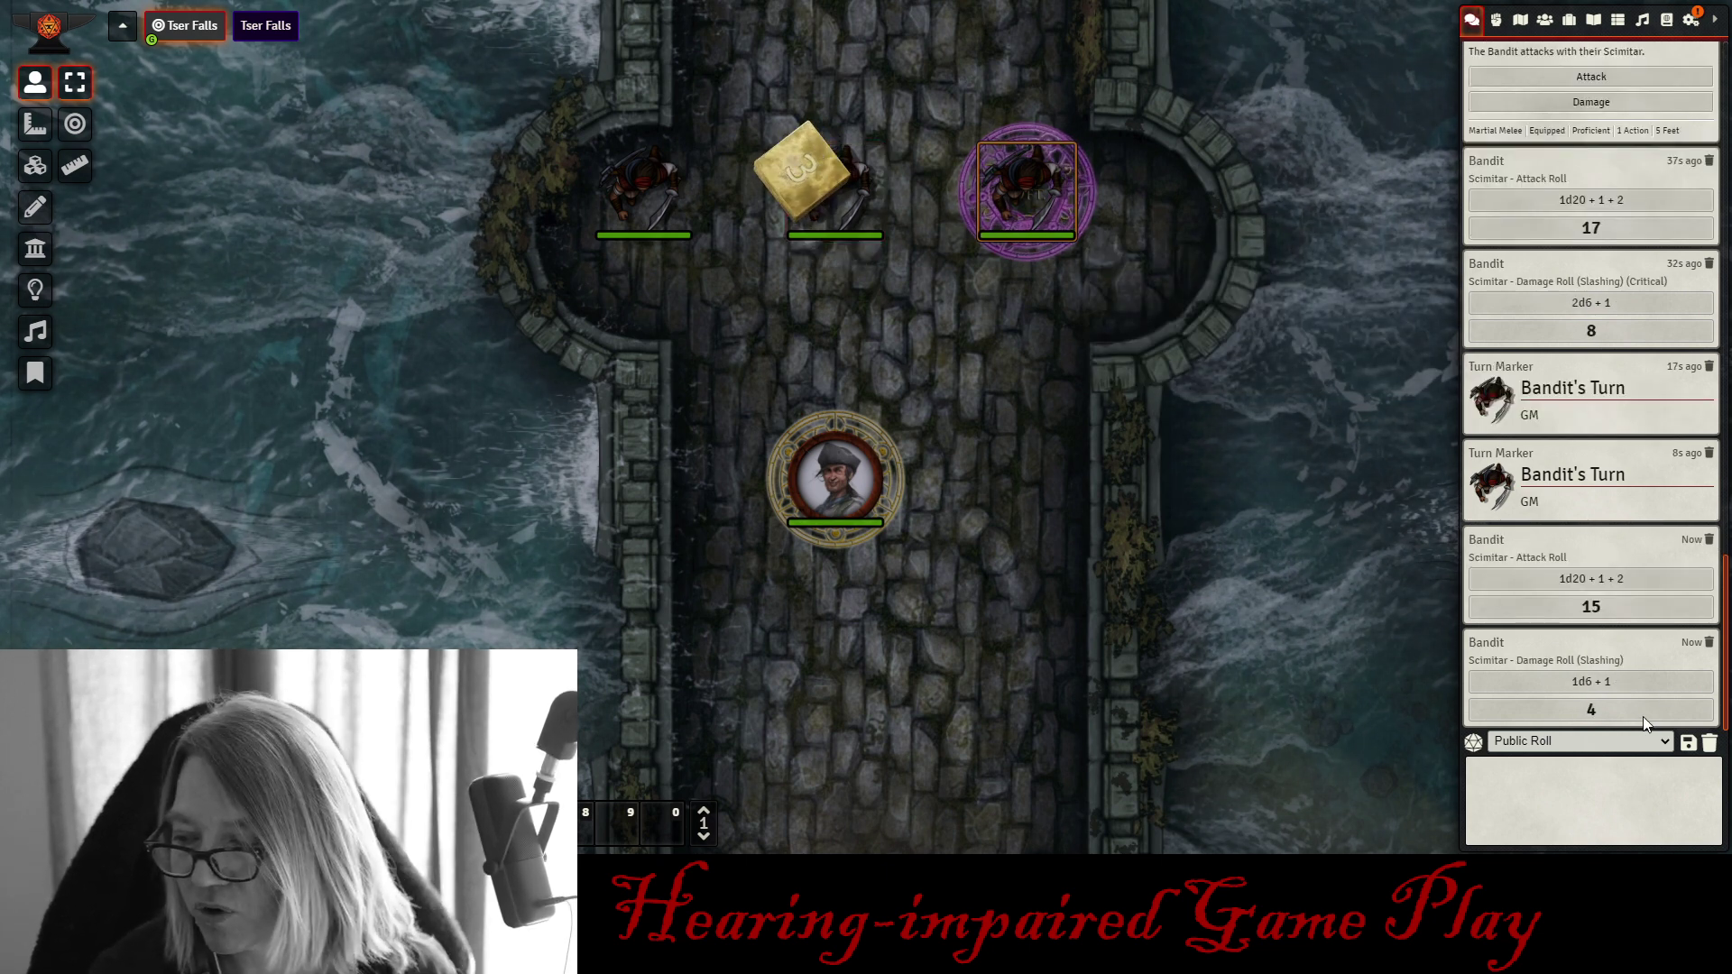
- Open the personal 3D dice settings of Dice So Nice! from the game's module configuration
left_click(1692, 19)
left_click(1604, 184)
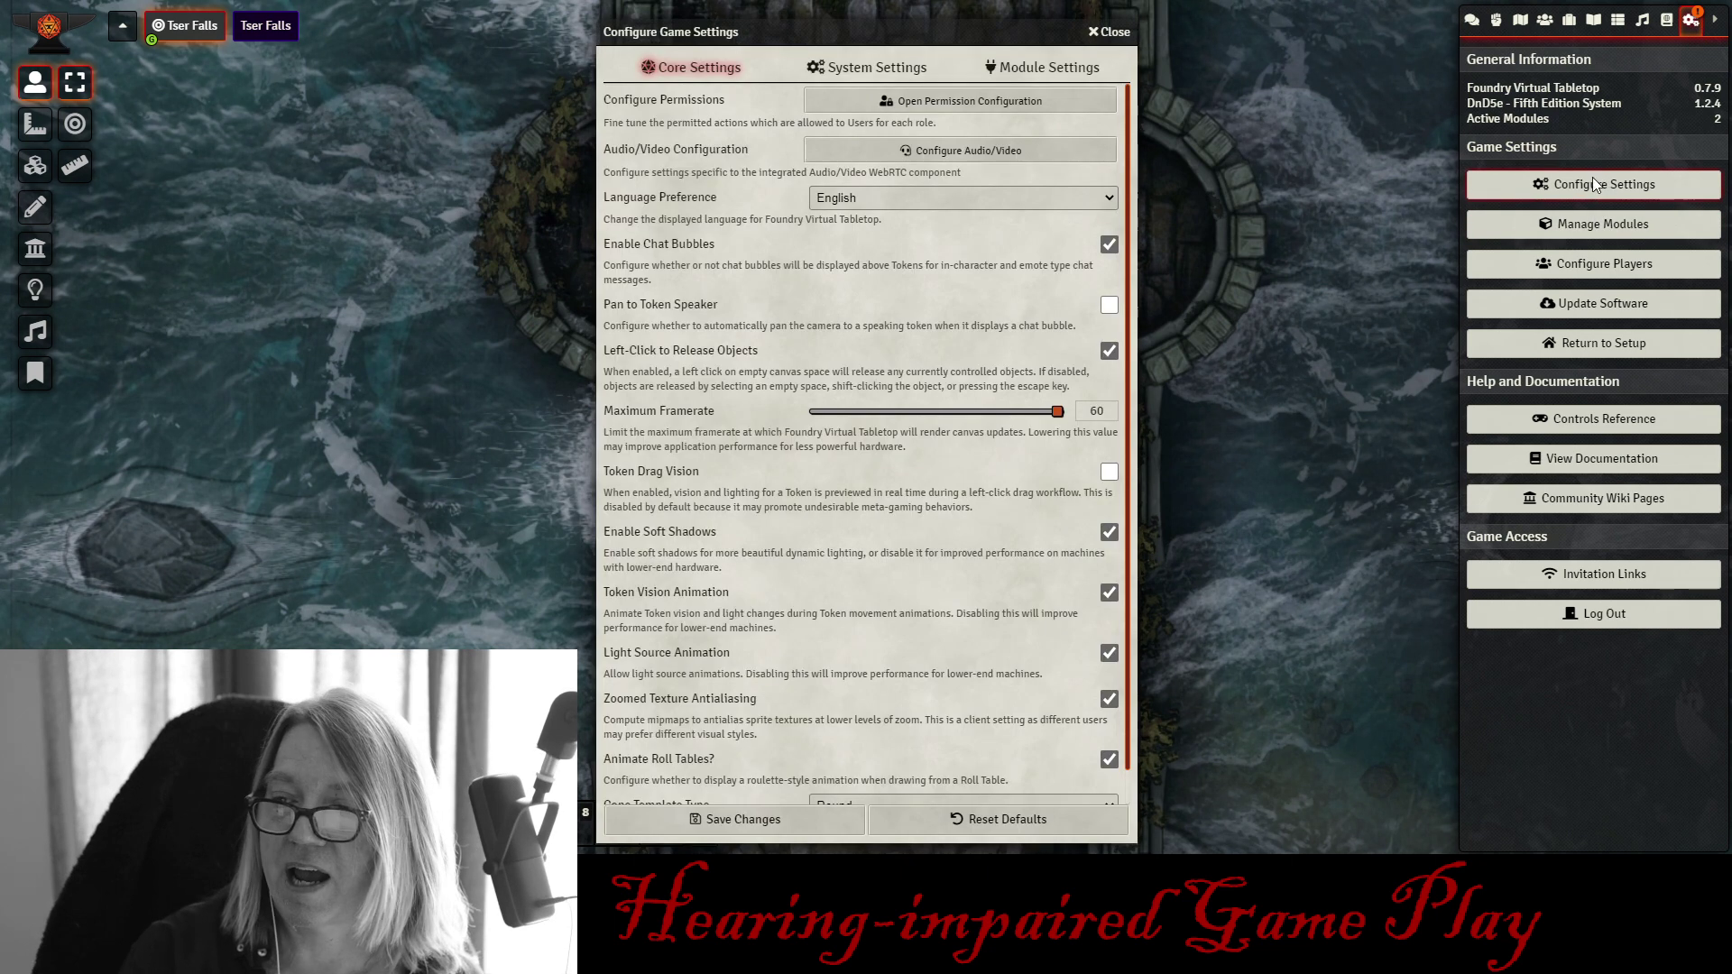
left_click(1020, 67)
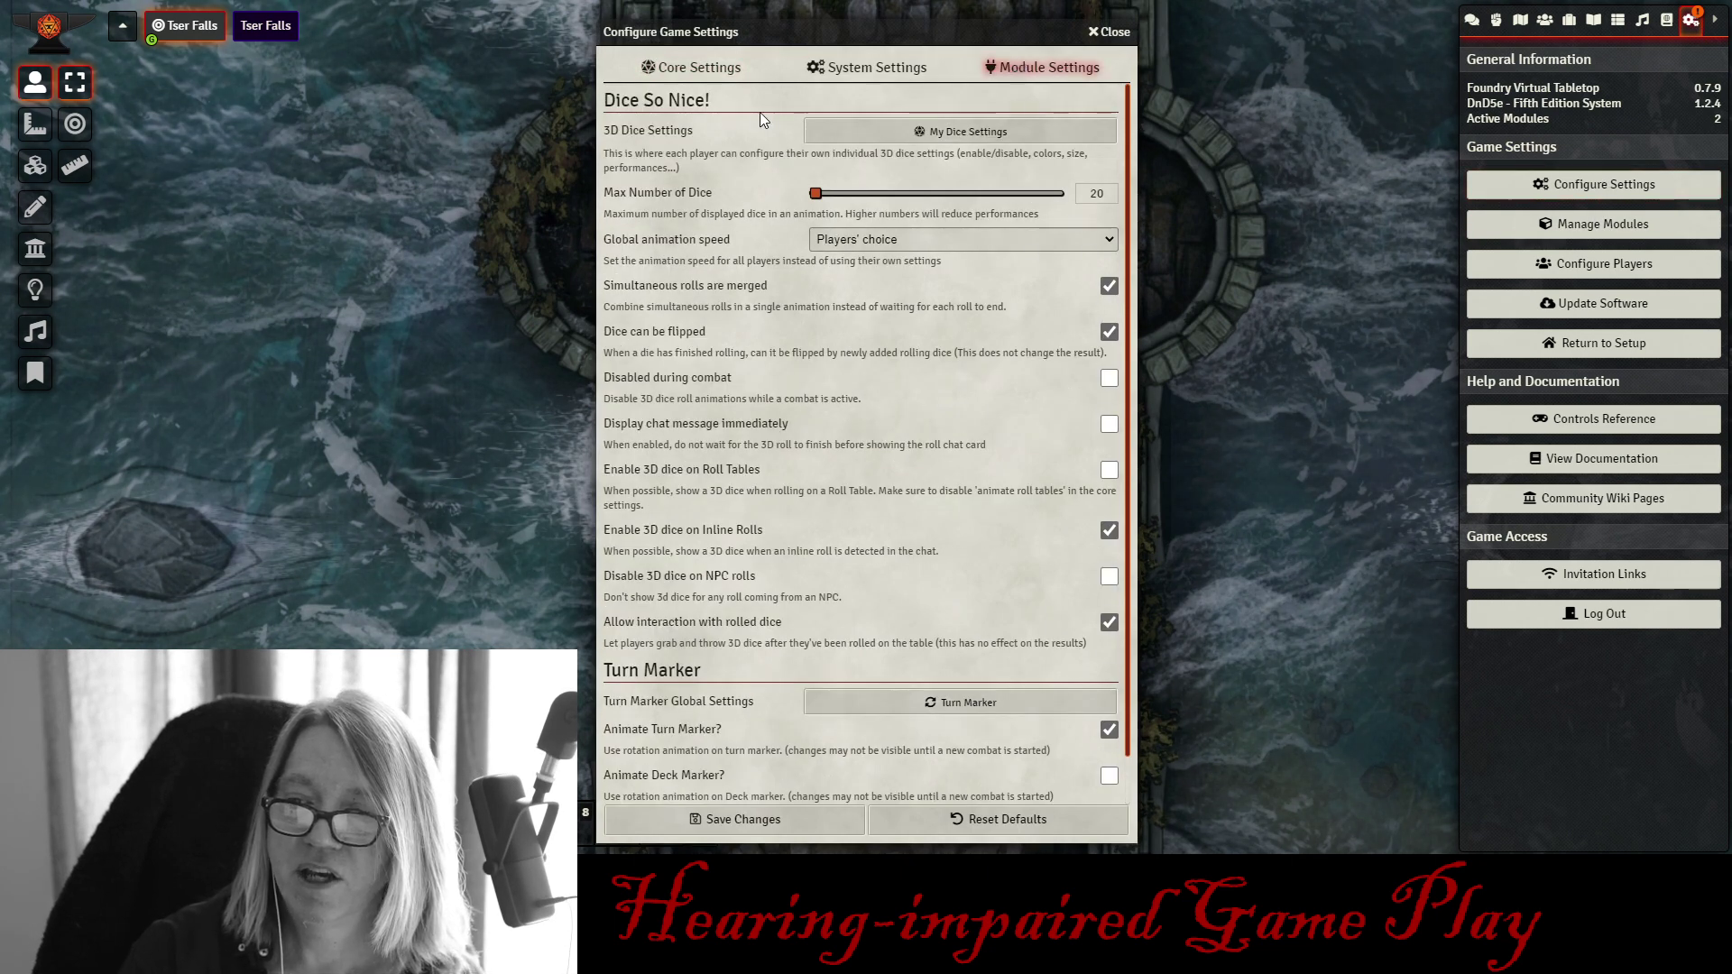
left_click(897, 130)
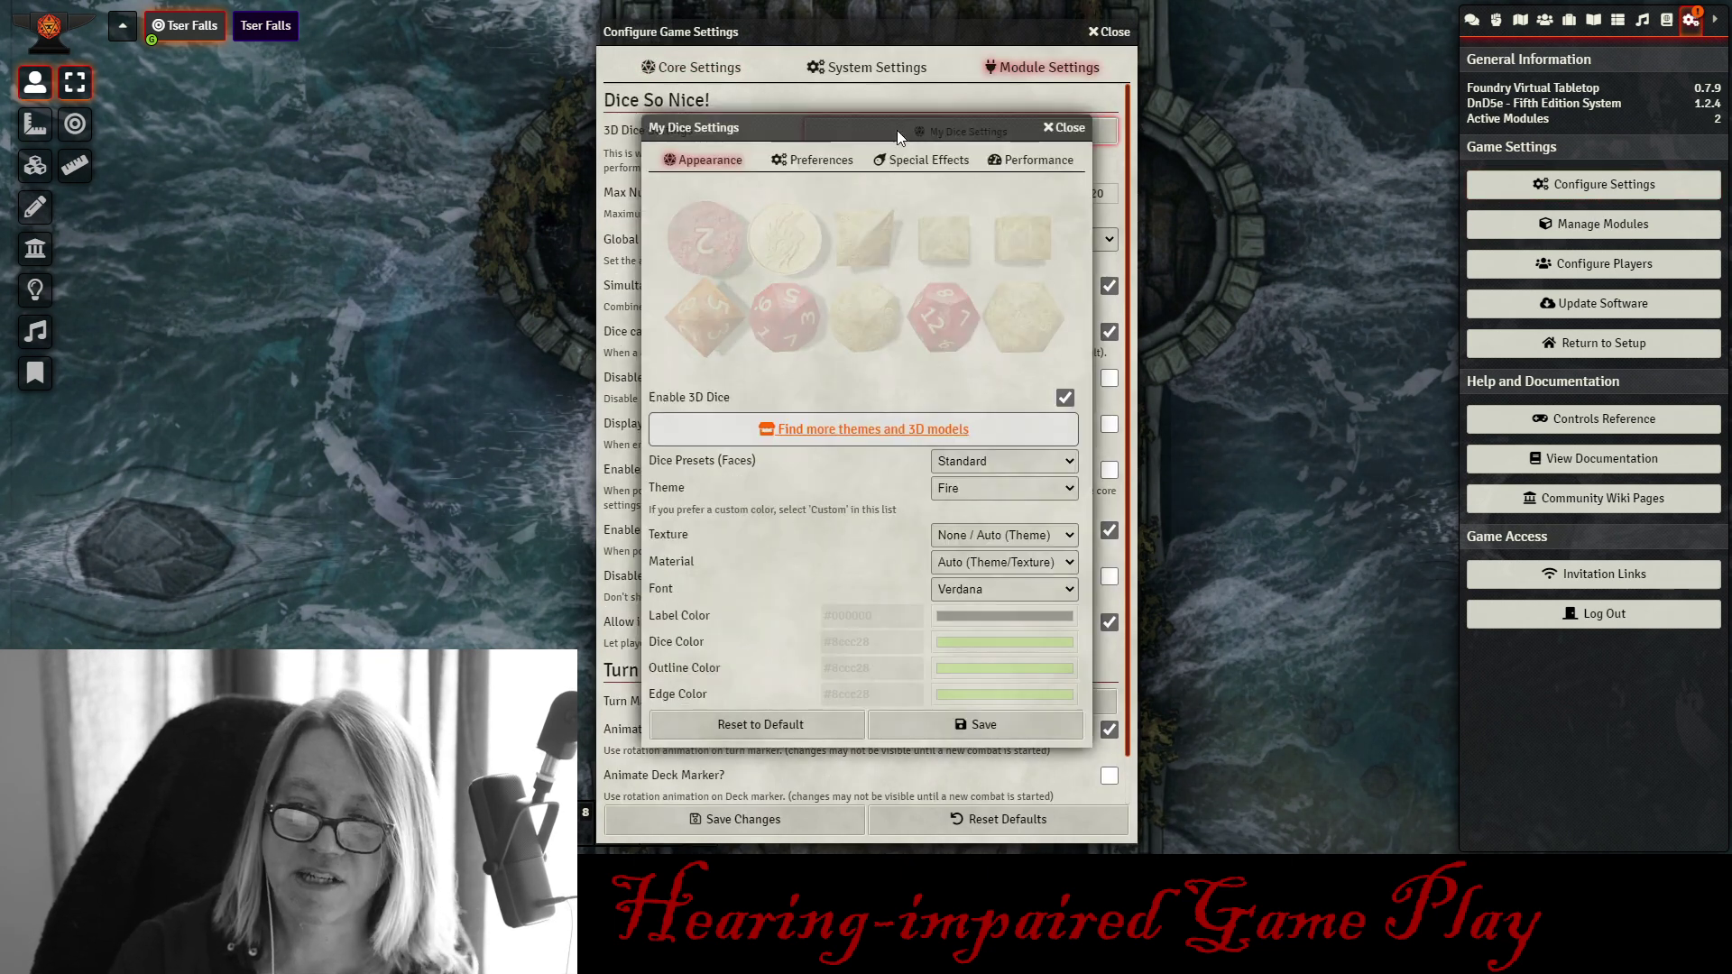
- Try the Lightning, Black and Thunder themes on the 3D dice preview
left_click(983, 489)
scroll(1008, 590, "down", 3)
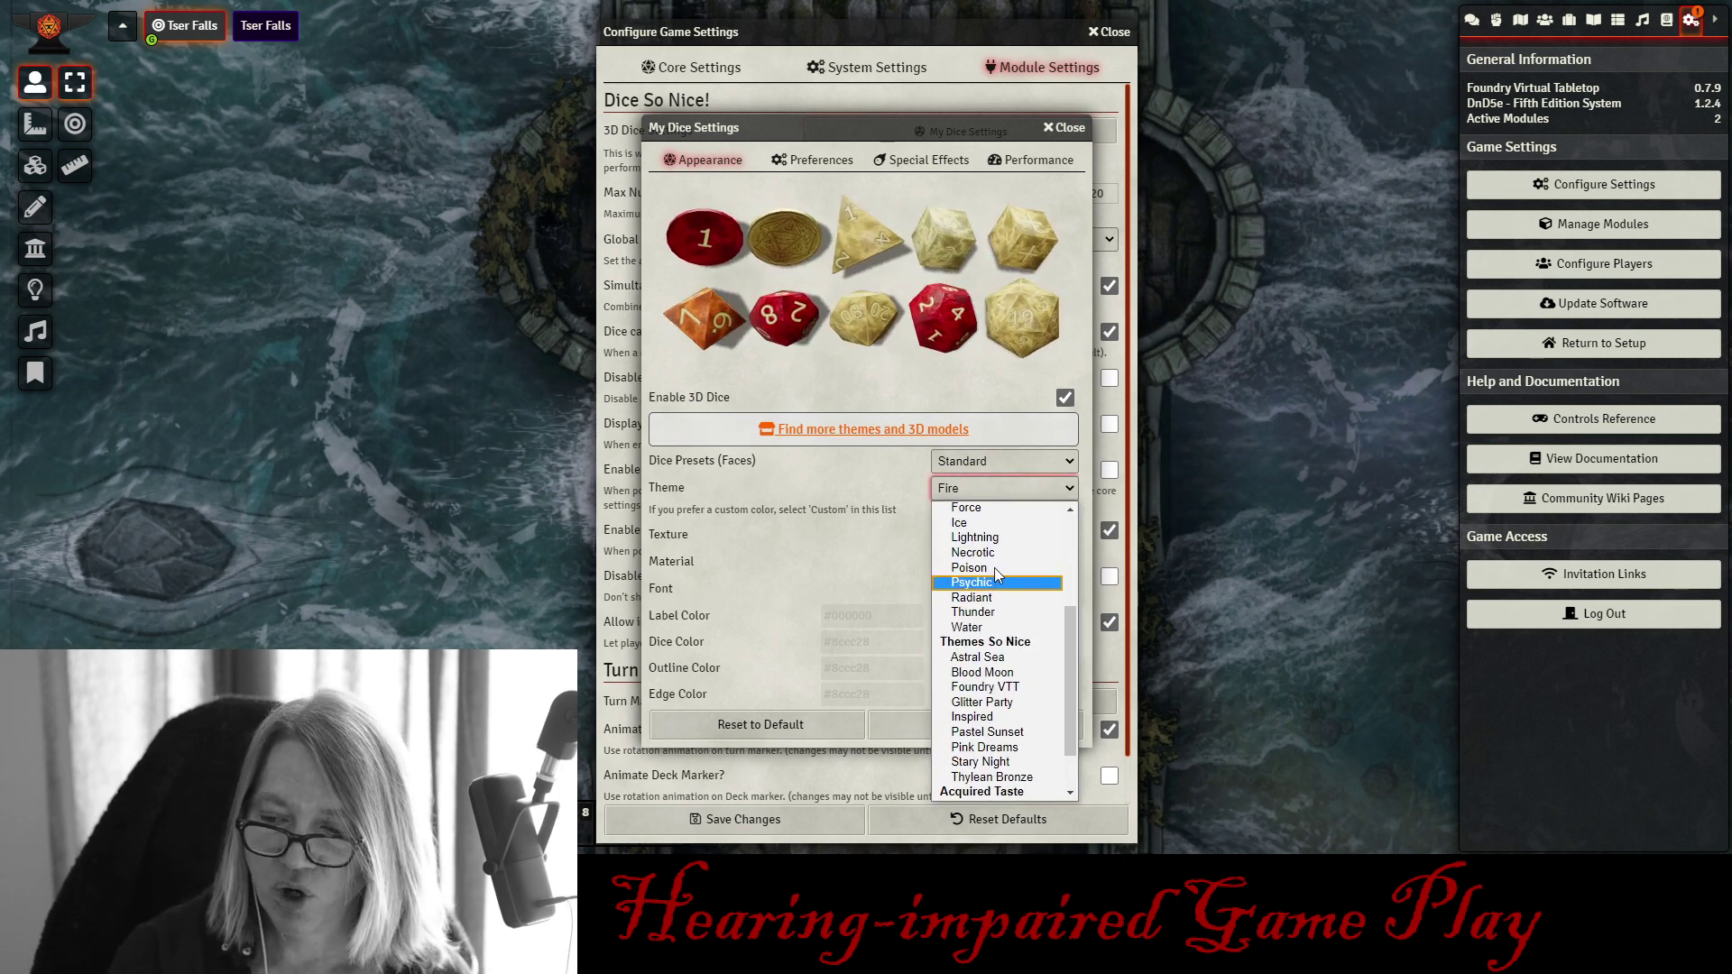
left_click(994, 565)
left_click(1009, 497)
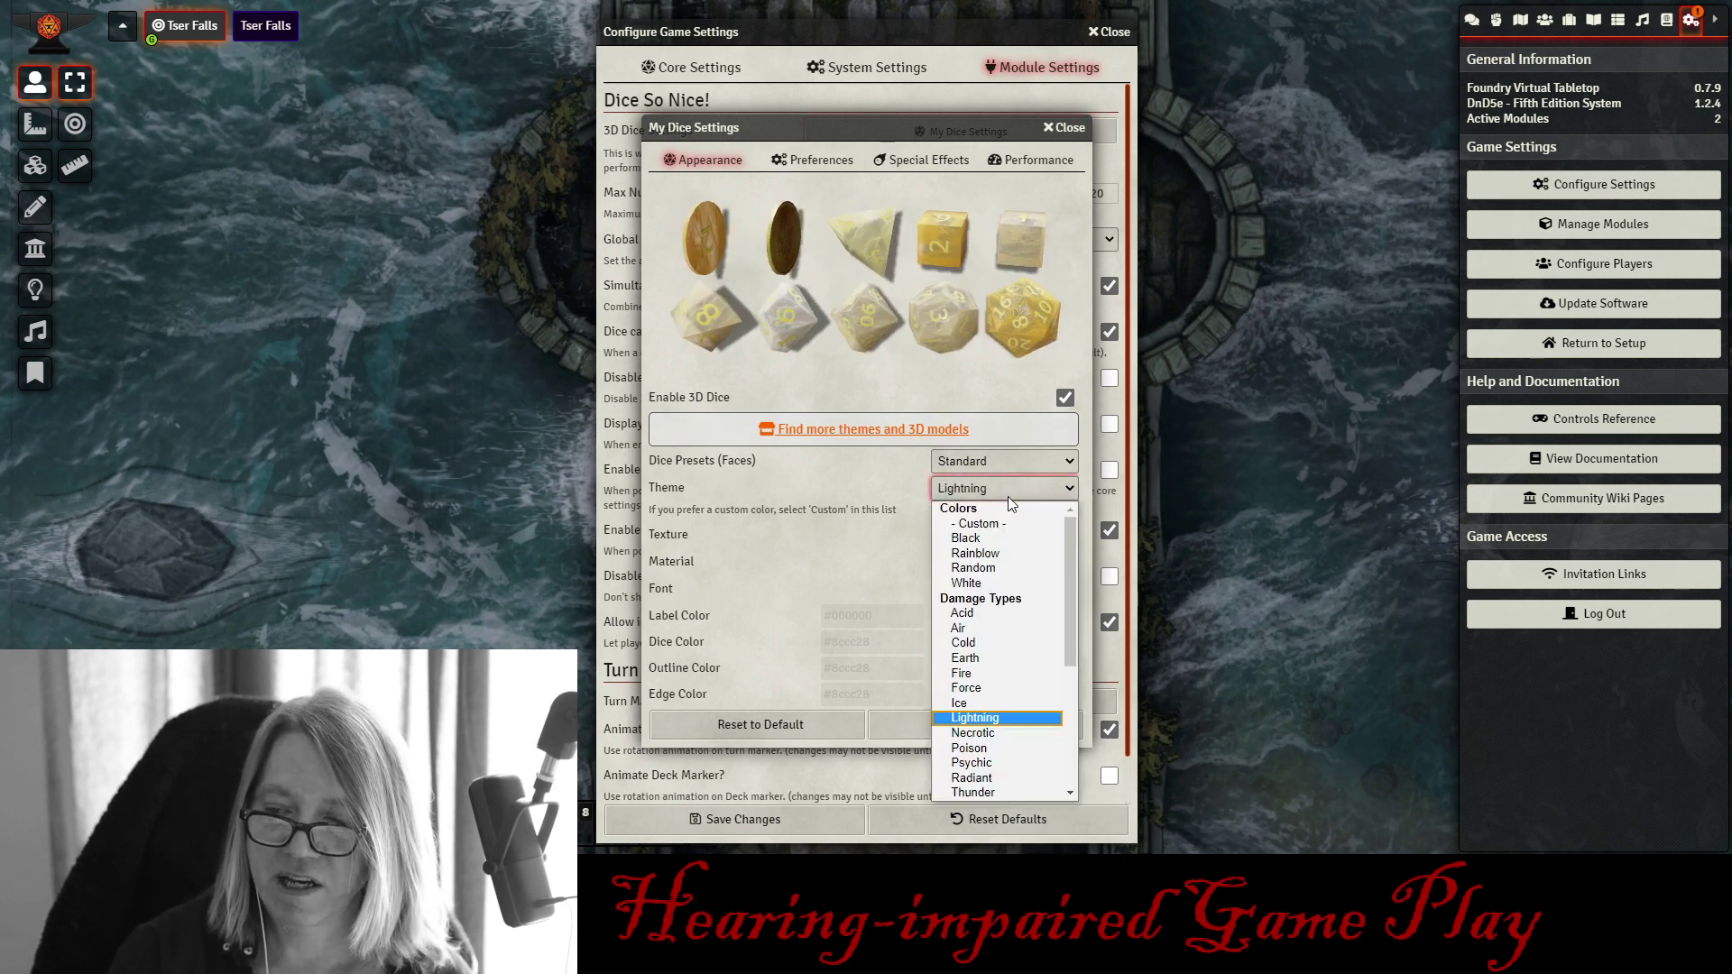
left_click(999, 540)
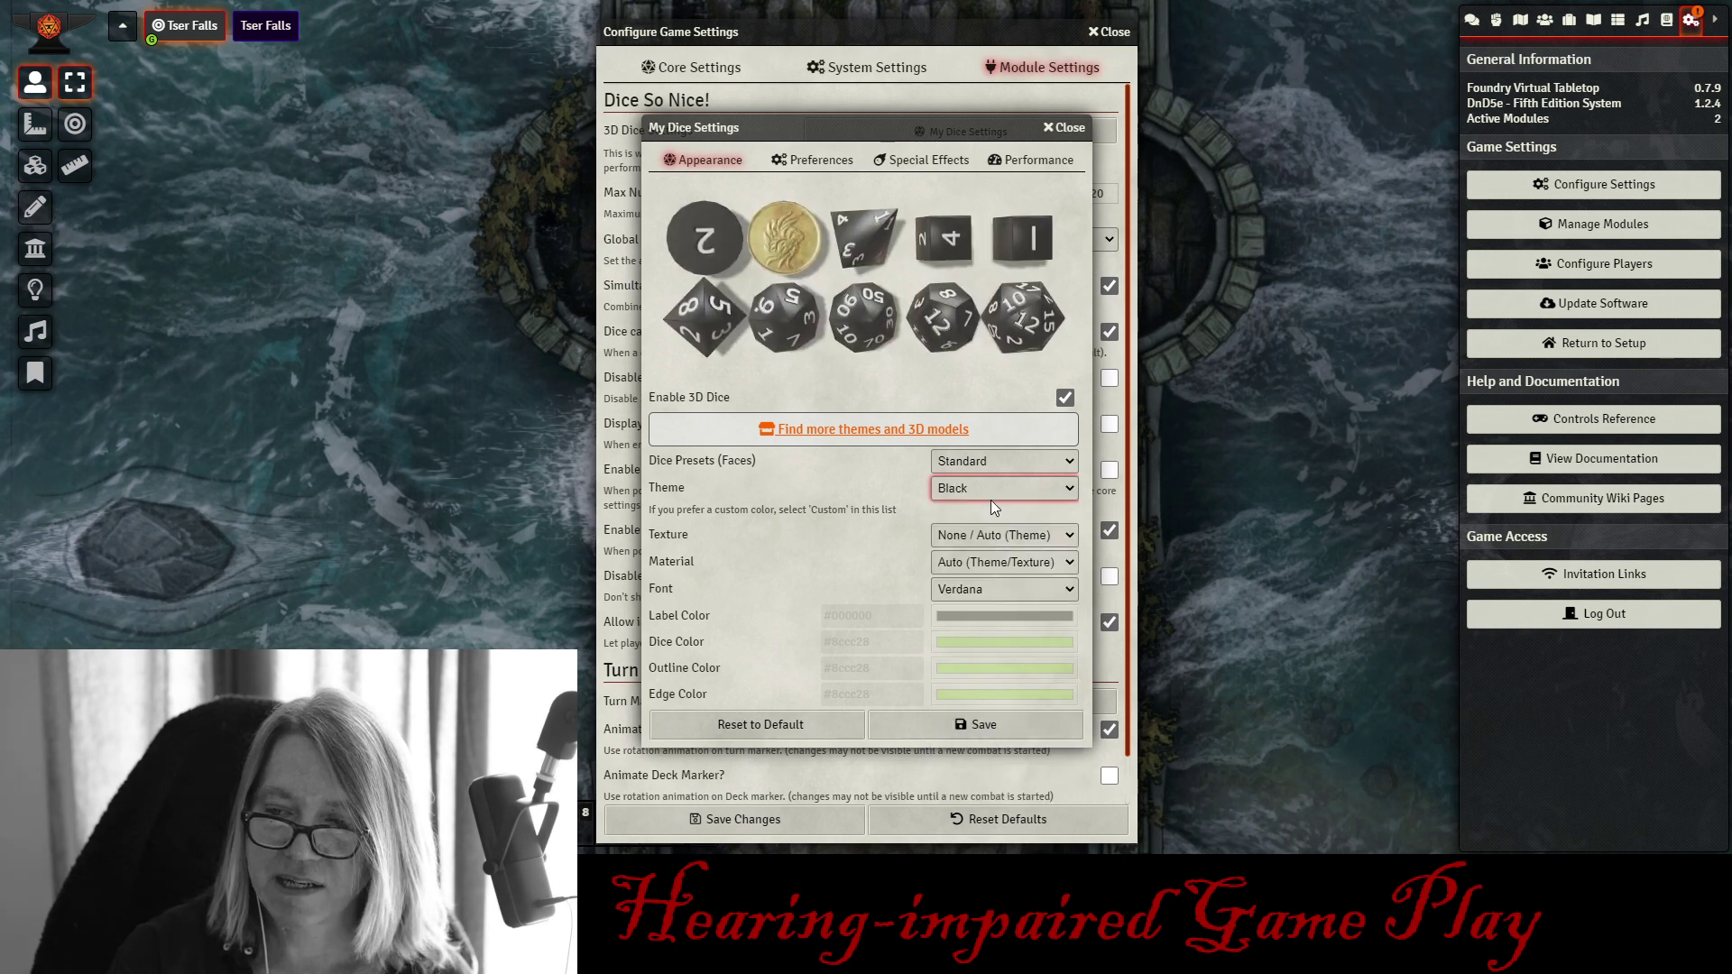
left_click(993, 489)
scroll(1006, 595, "down", 4)
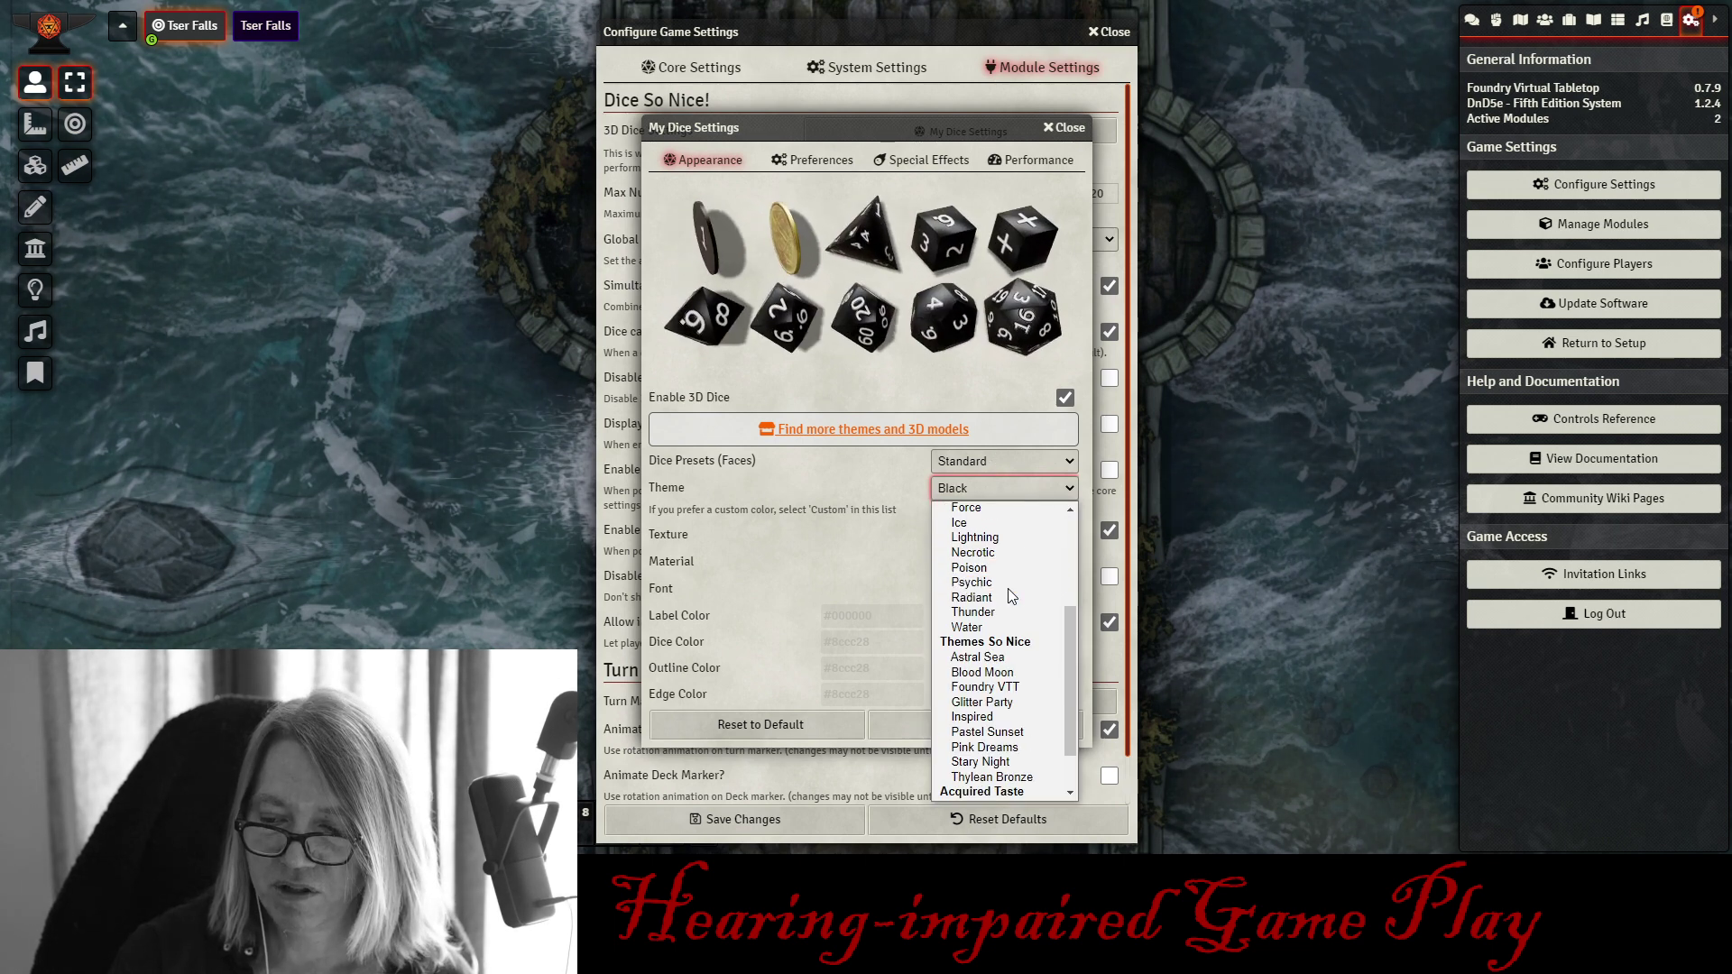
left_click(1008, 610)
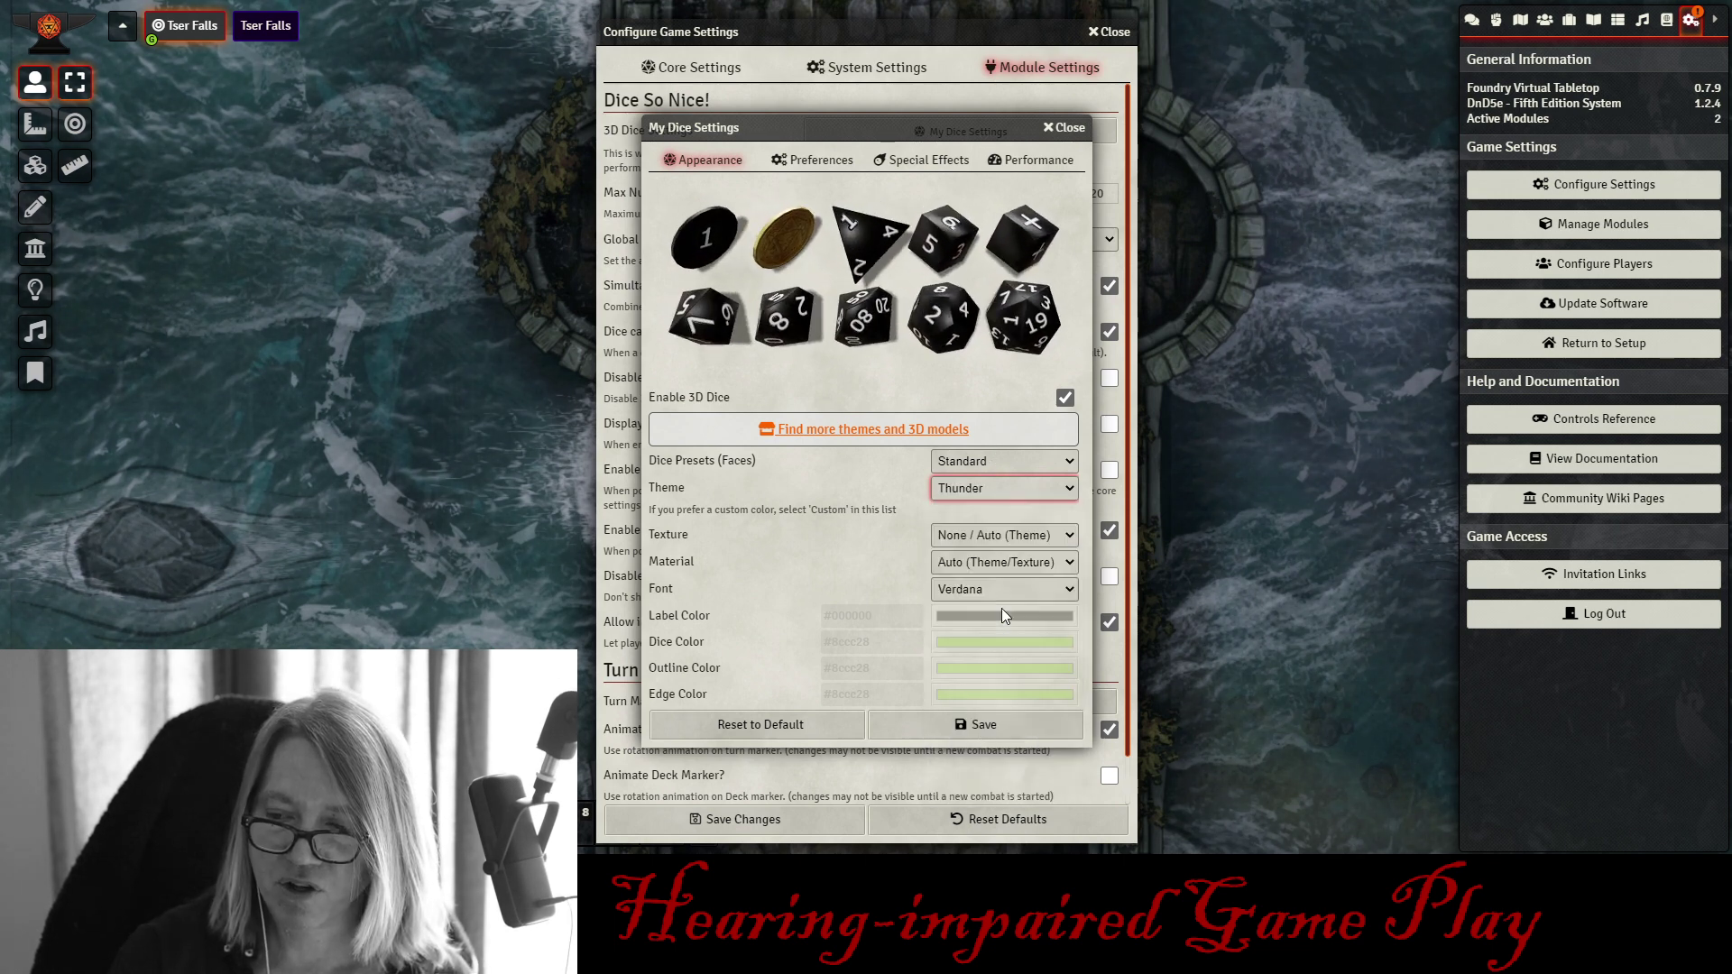
- Set the 3D dice theme to Poison, texture to Clouds and font to Times New Roman, and save the dice and game settings
left_click(982, 488)
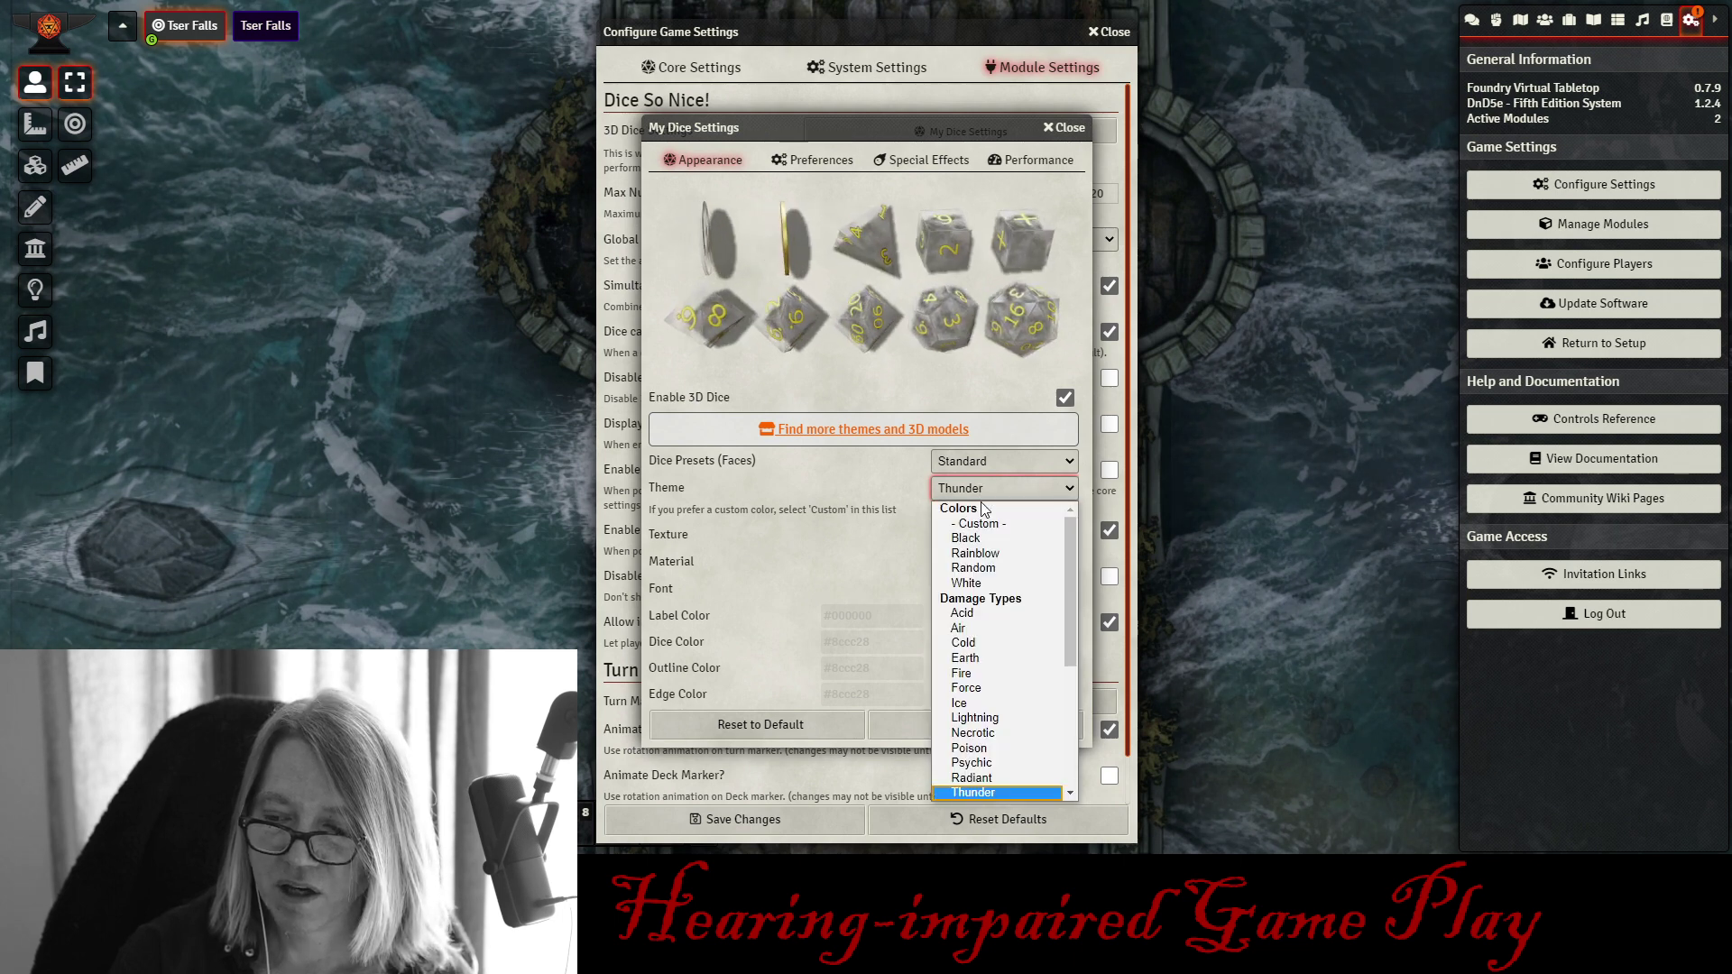
left_click(993, 748)
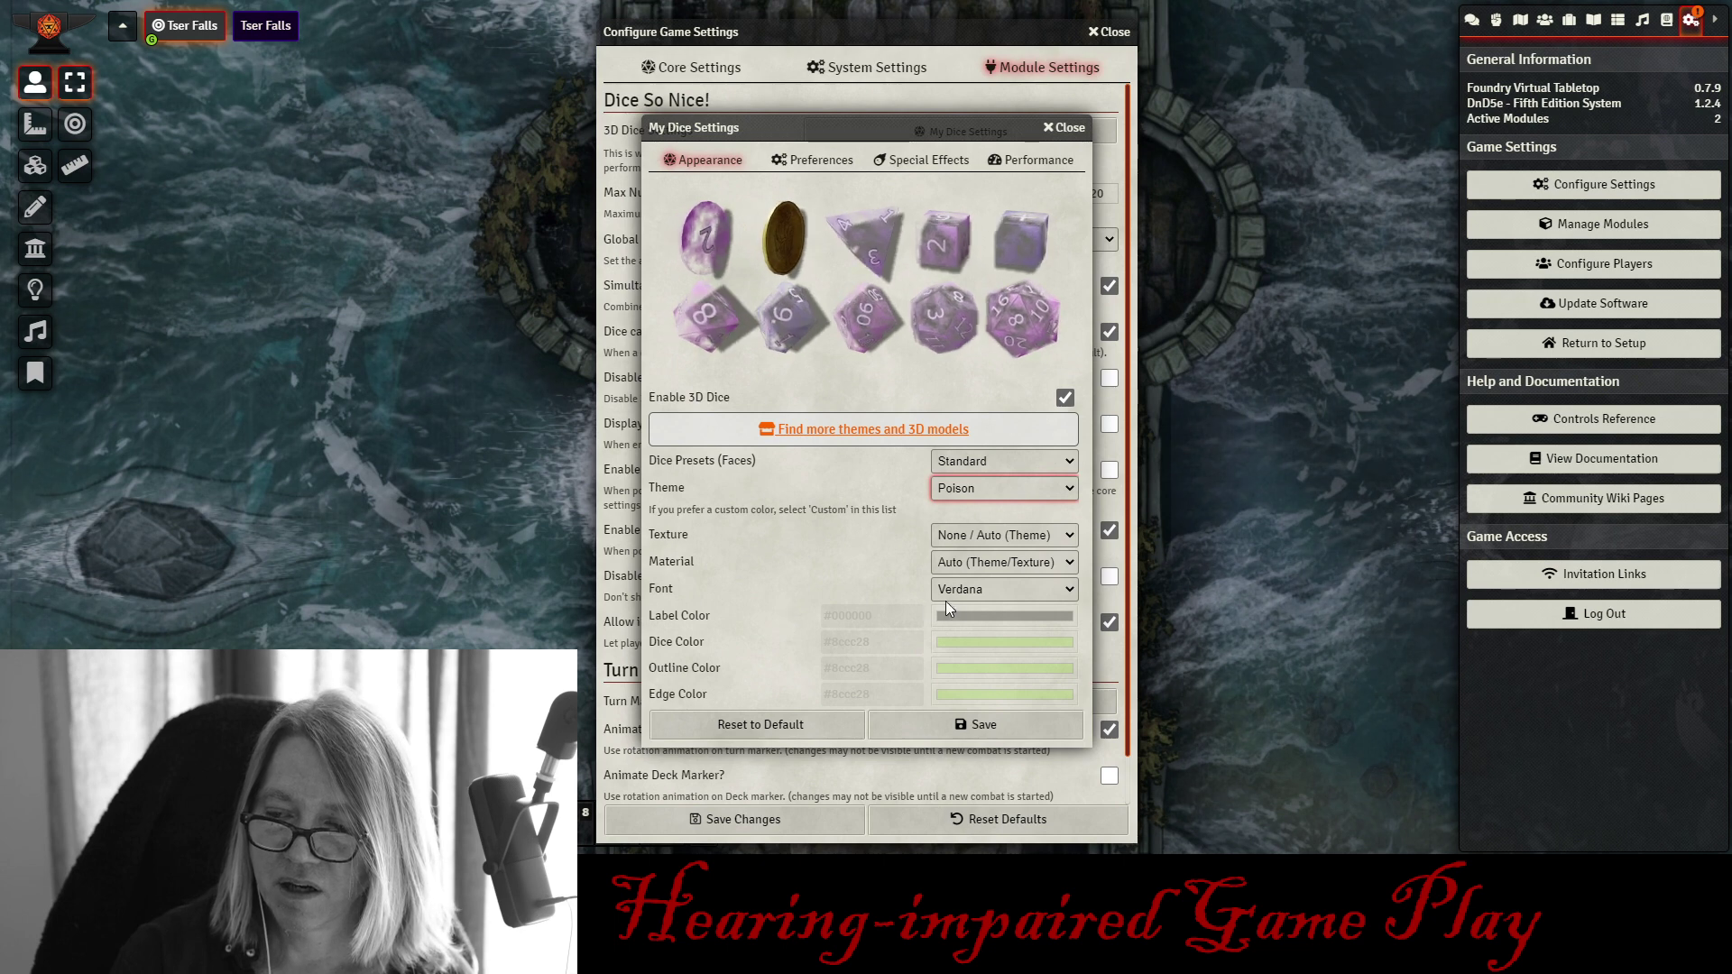
left_click(1021, 538)
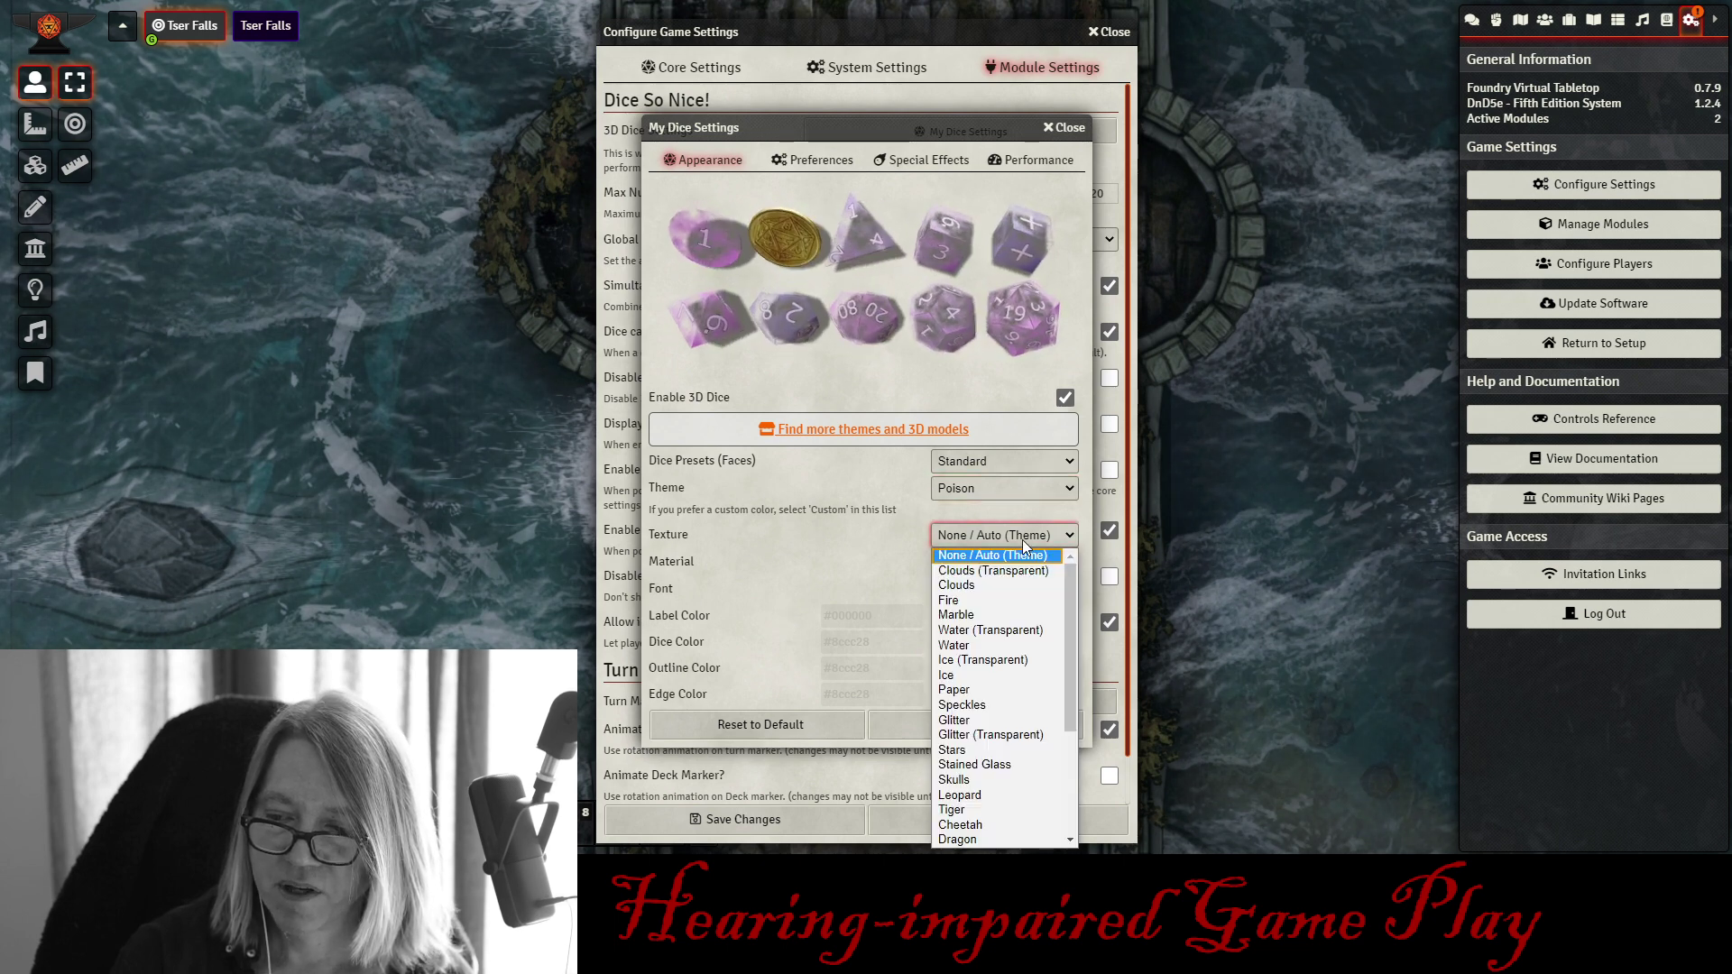
left_click(996, 588)
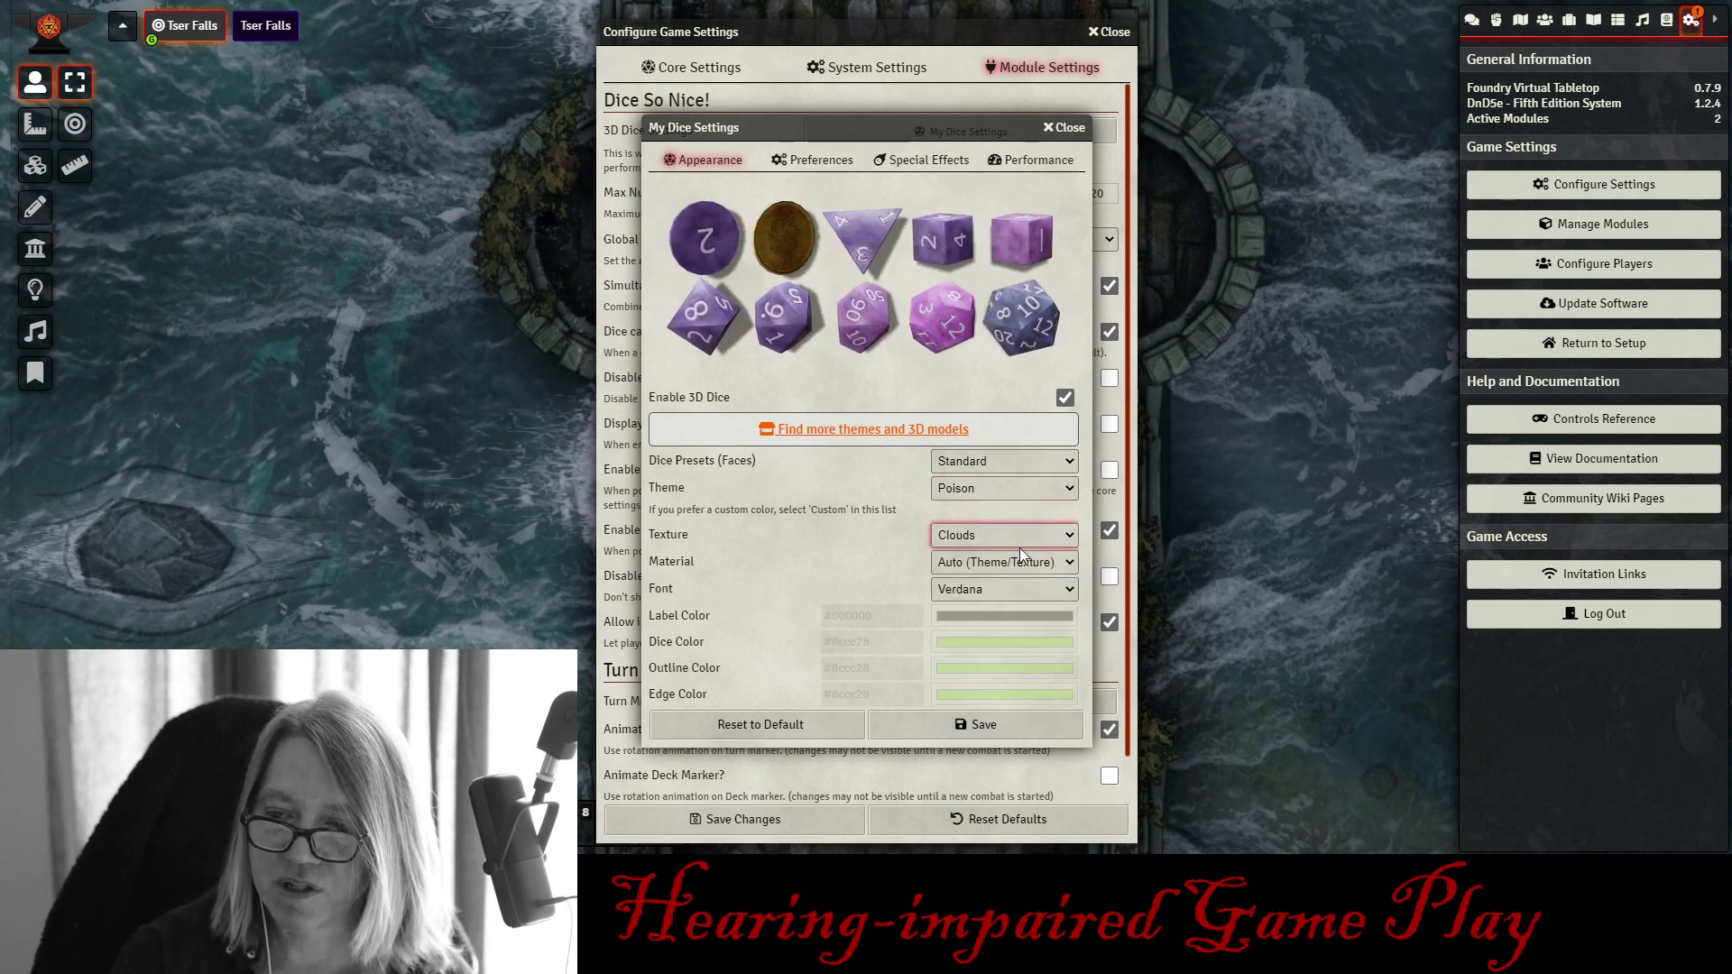
left_click(1012, 588)
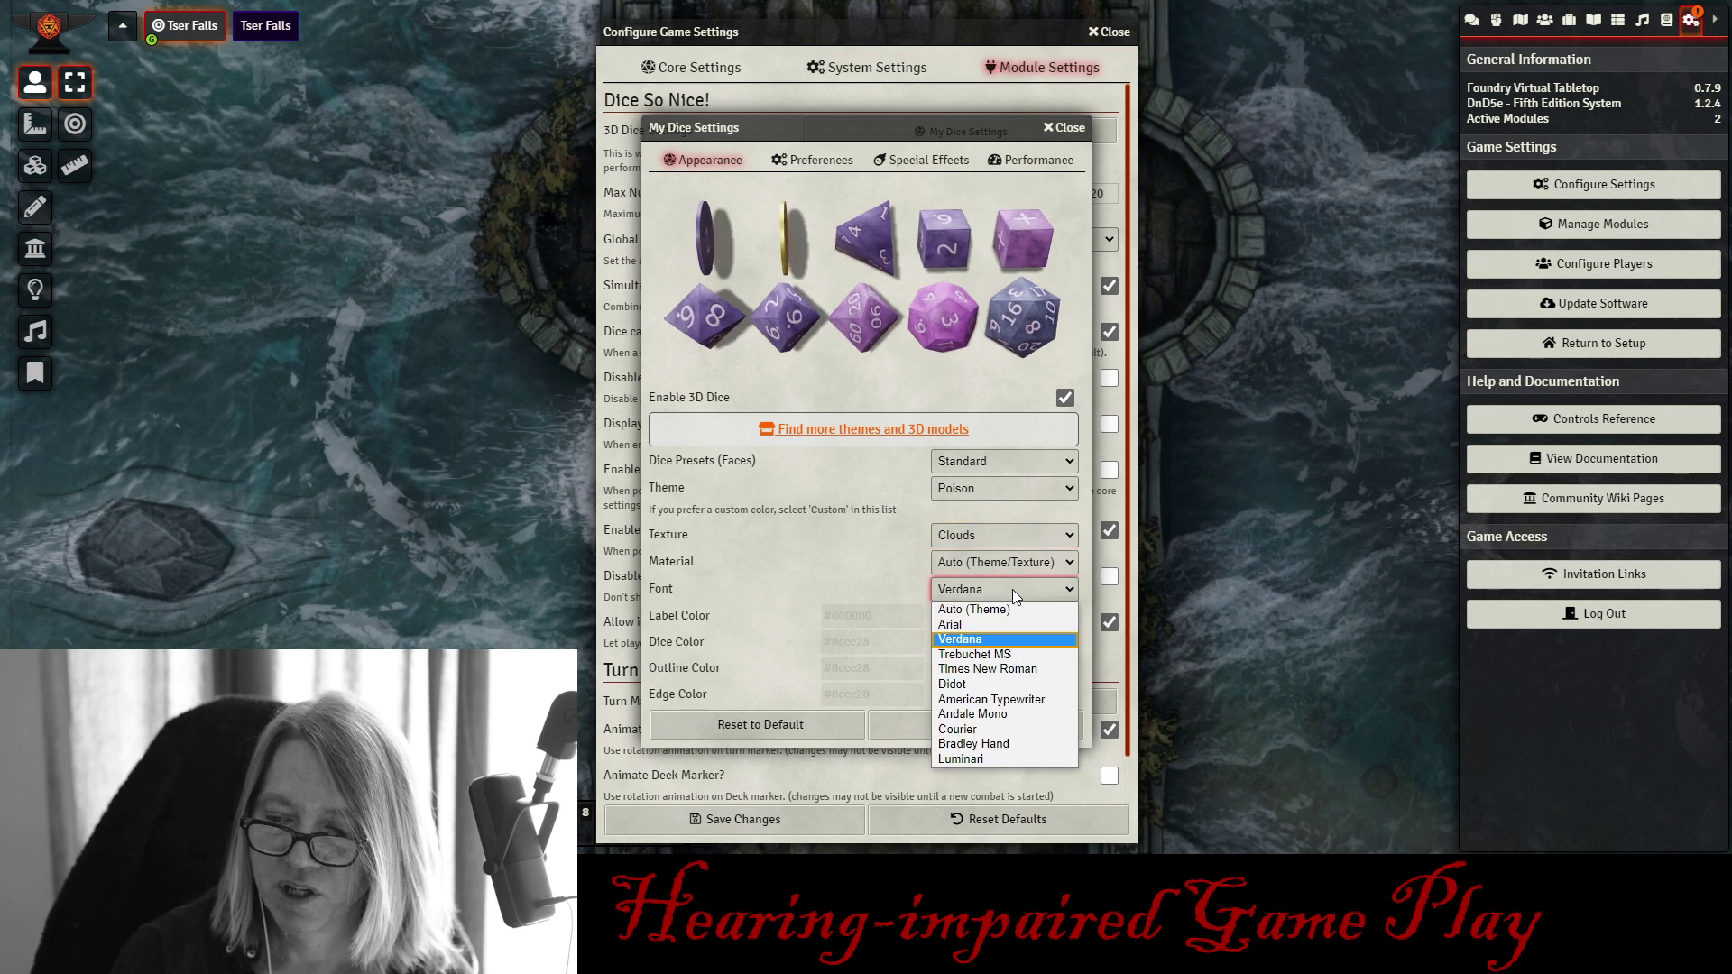
left_click(991, 668)
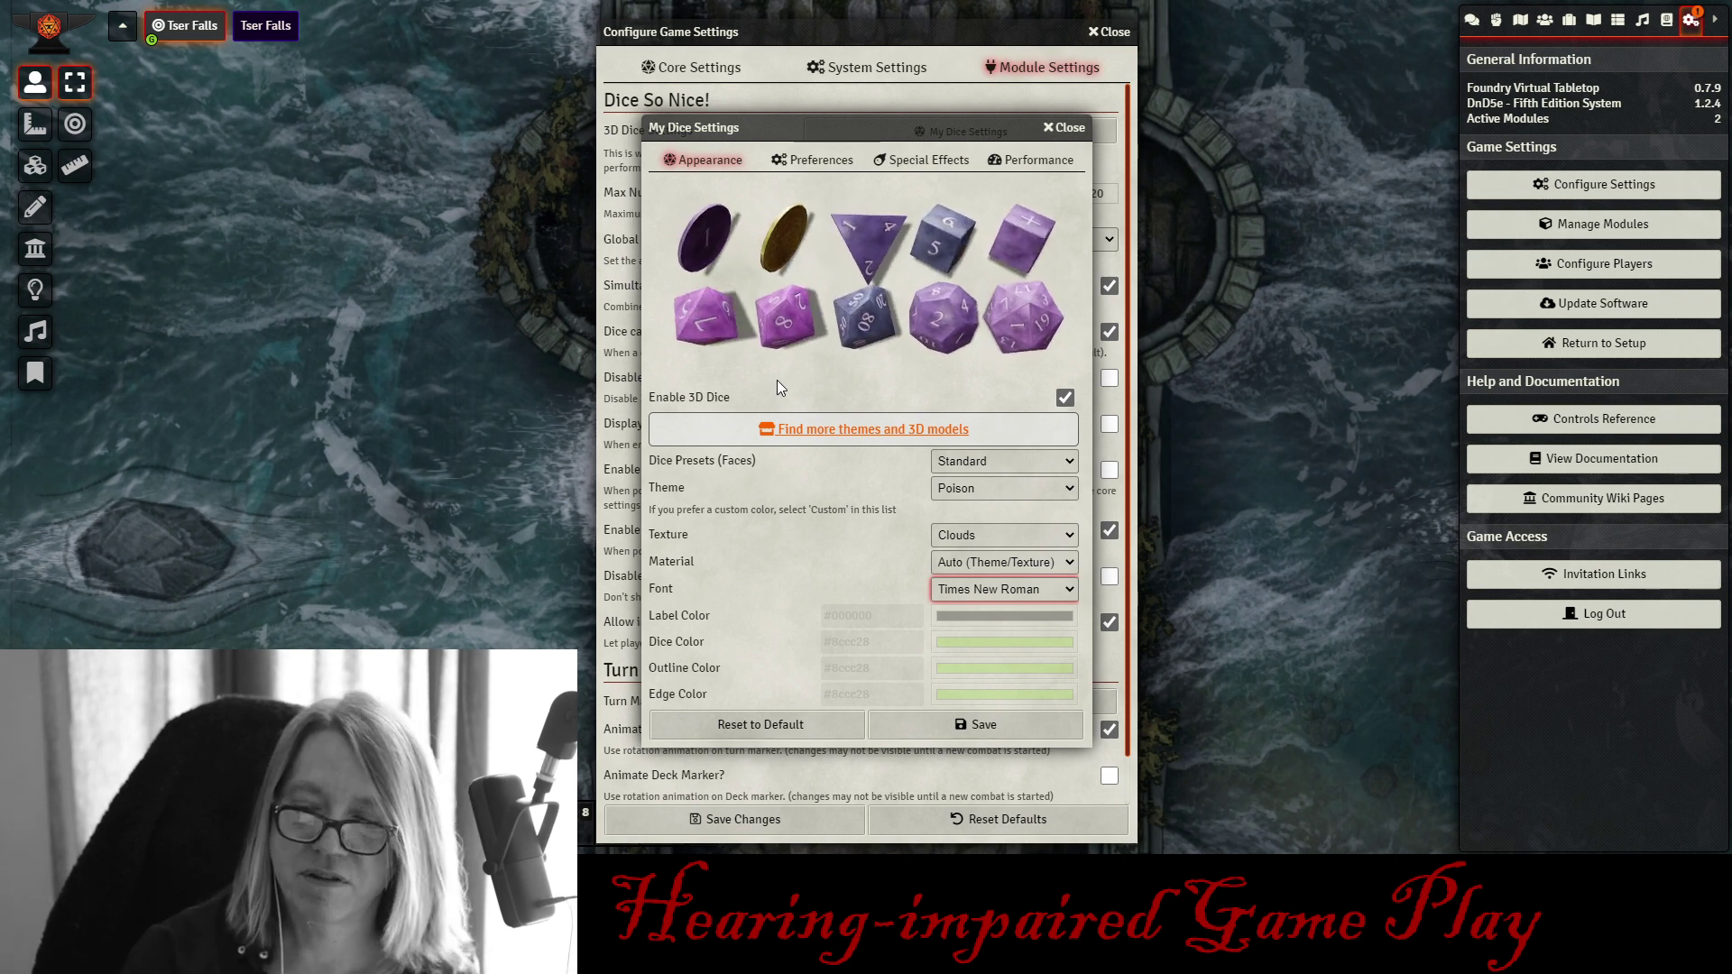
left_click(937, 726)
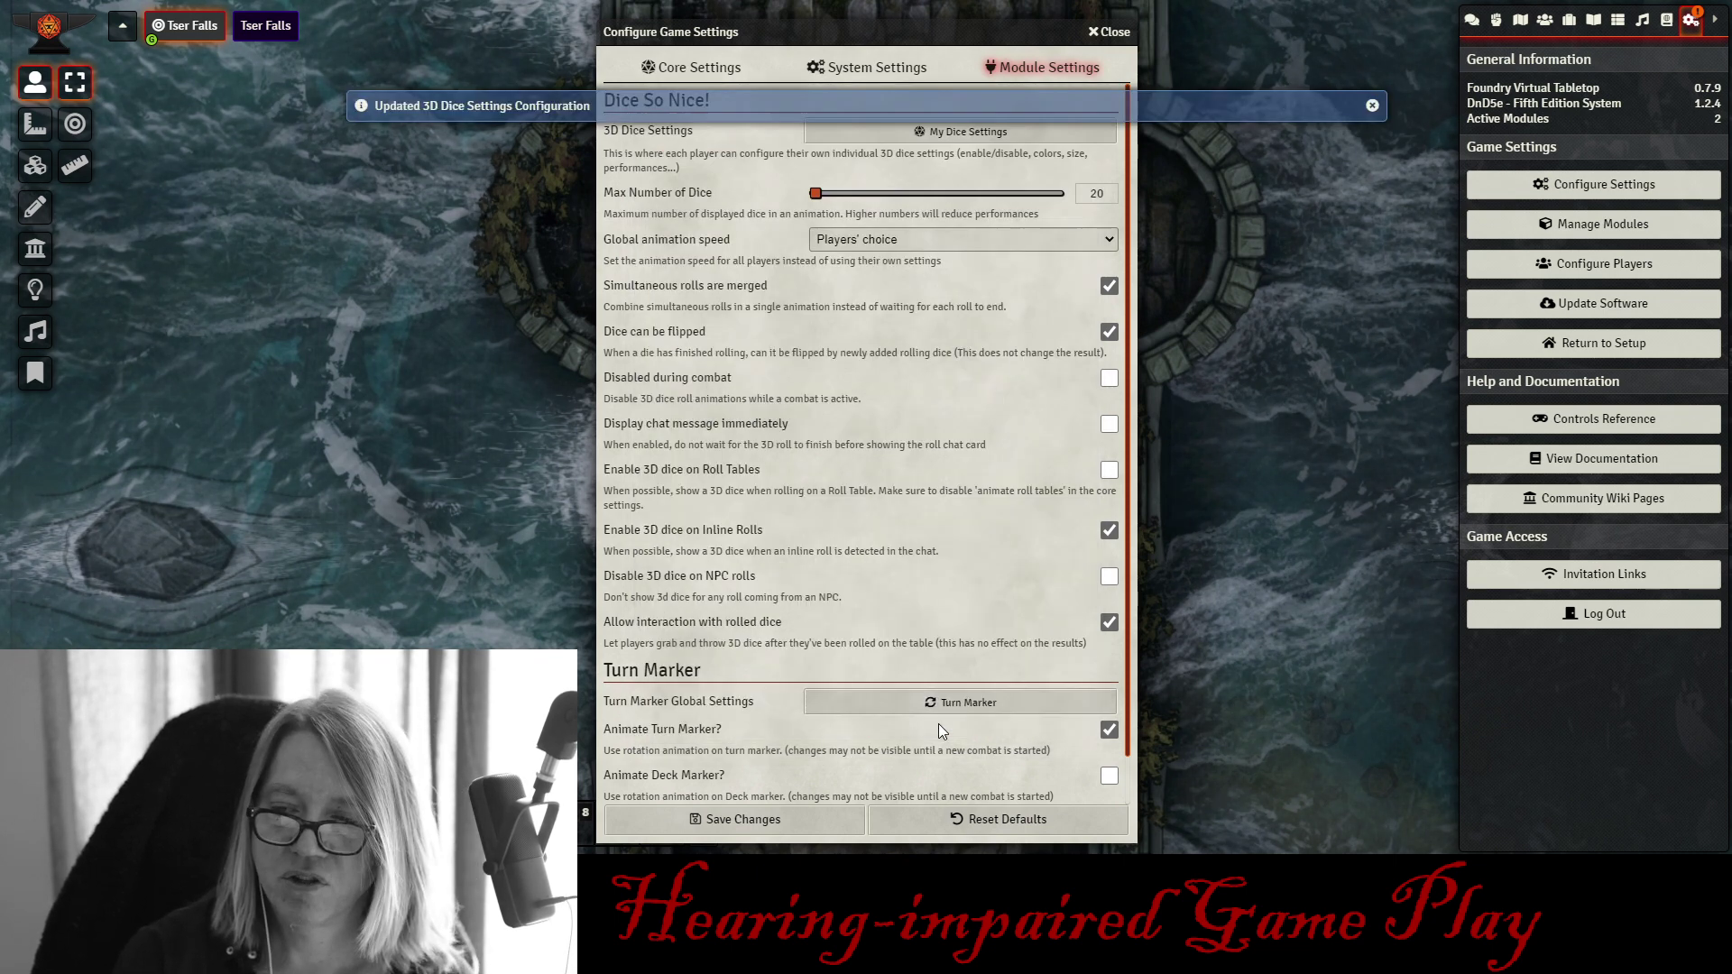
left_click(772, 818)
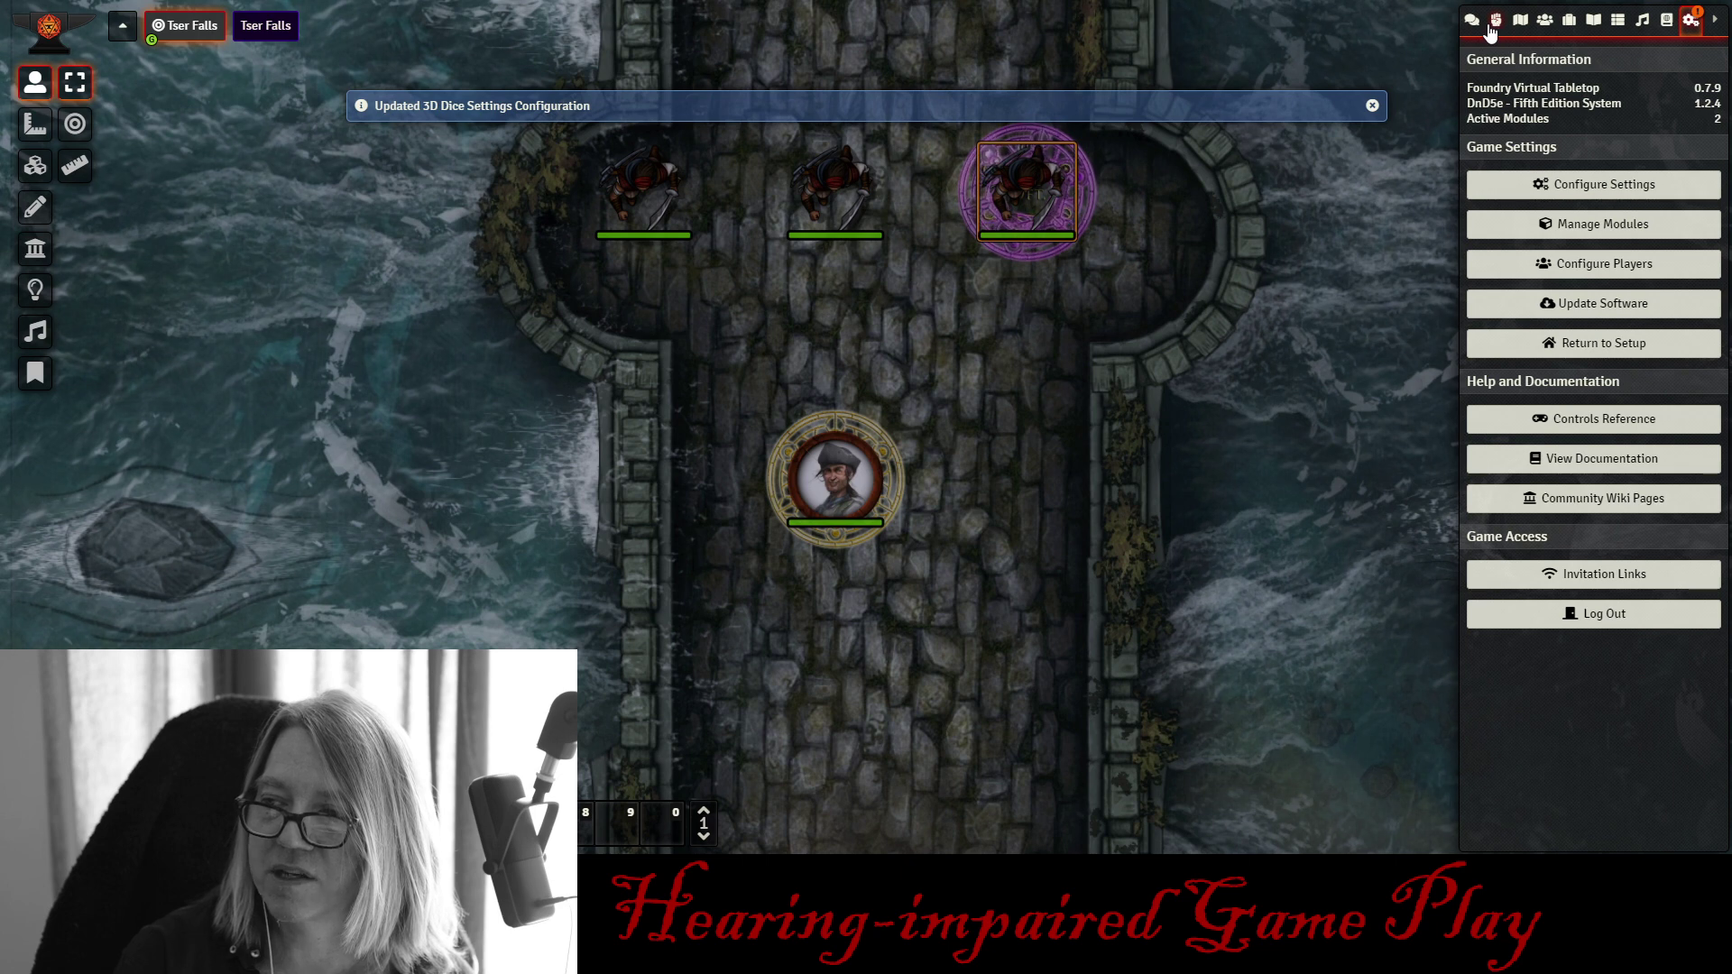
- Roll a Strength ability check with advantage in Public Roll mode from the sheet of the capped character facing the bandits, and close the sheet
double_click(811, 486)
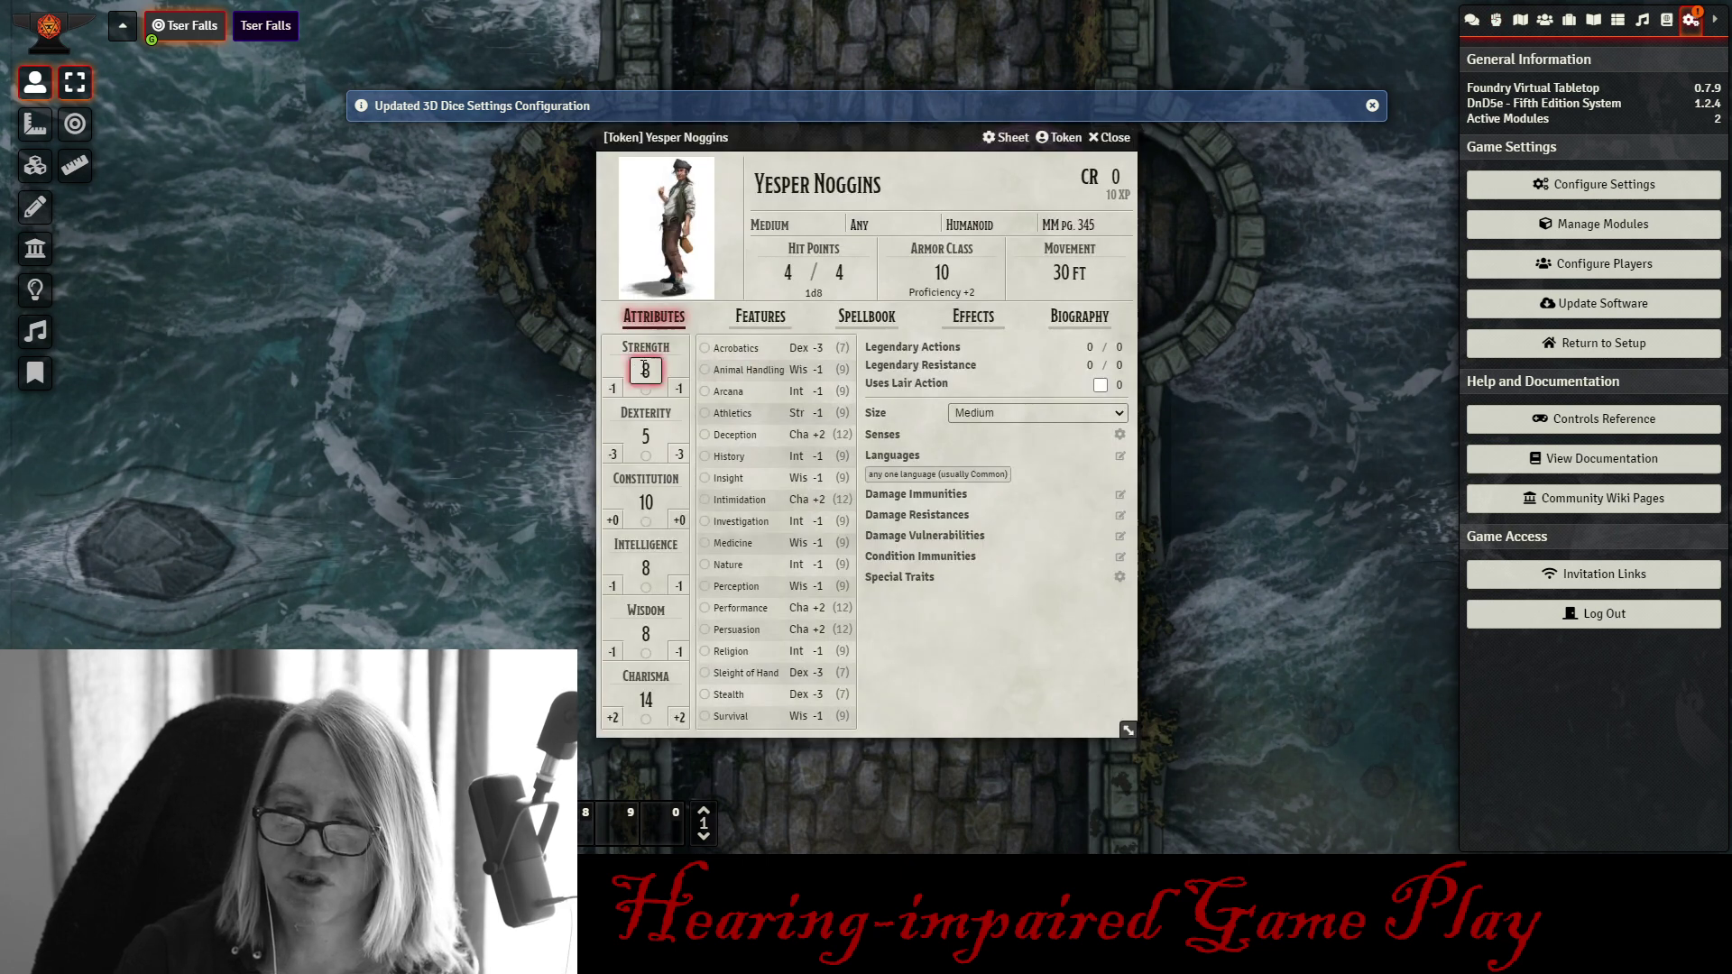
left_click(646, 352)
left_click(751, 461)
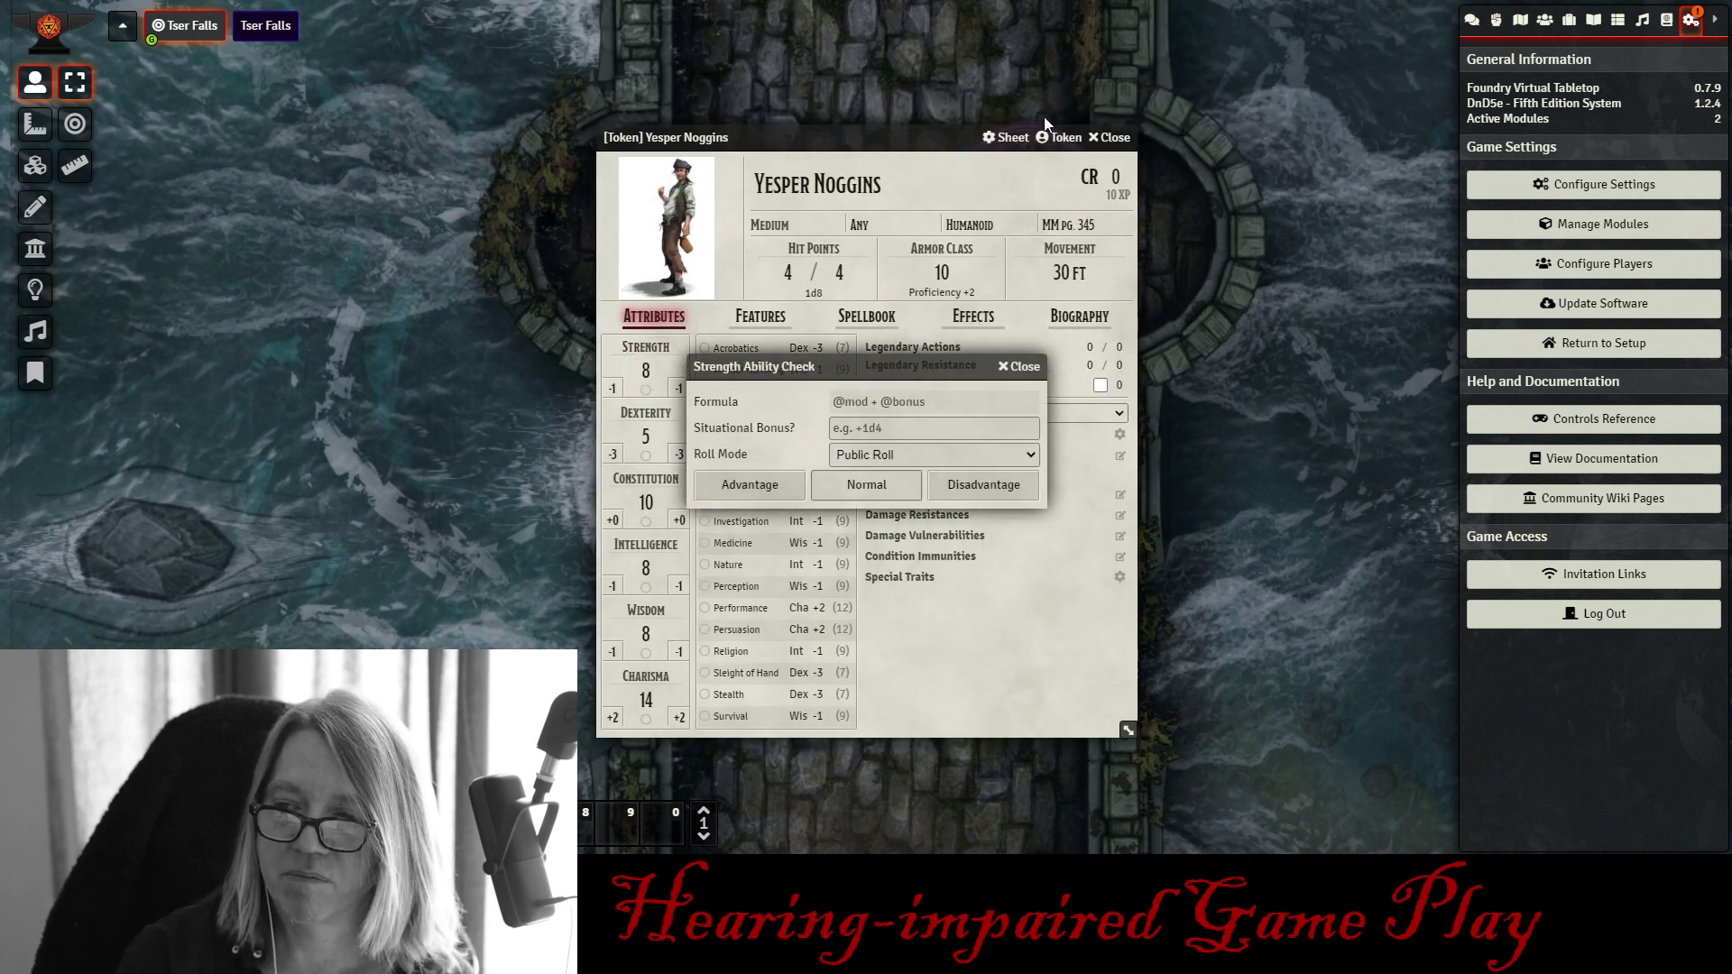
left_click(767, 483)
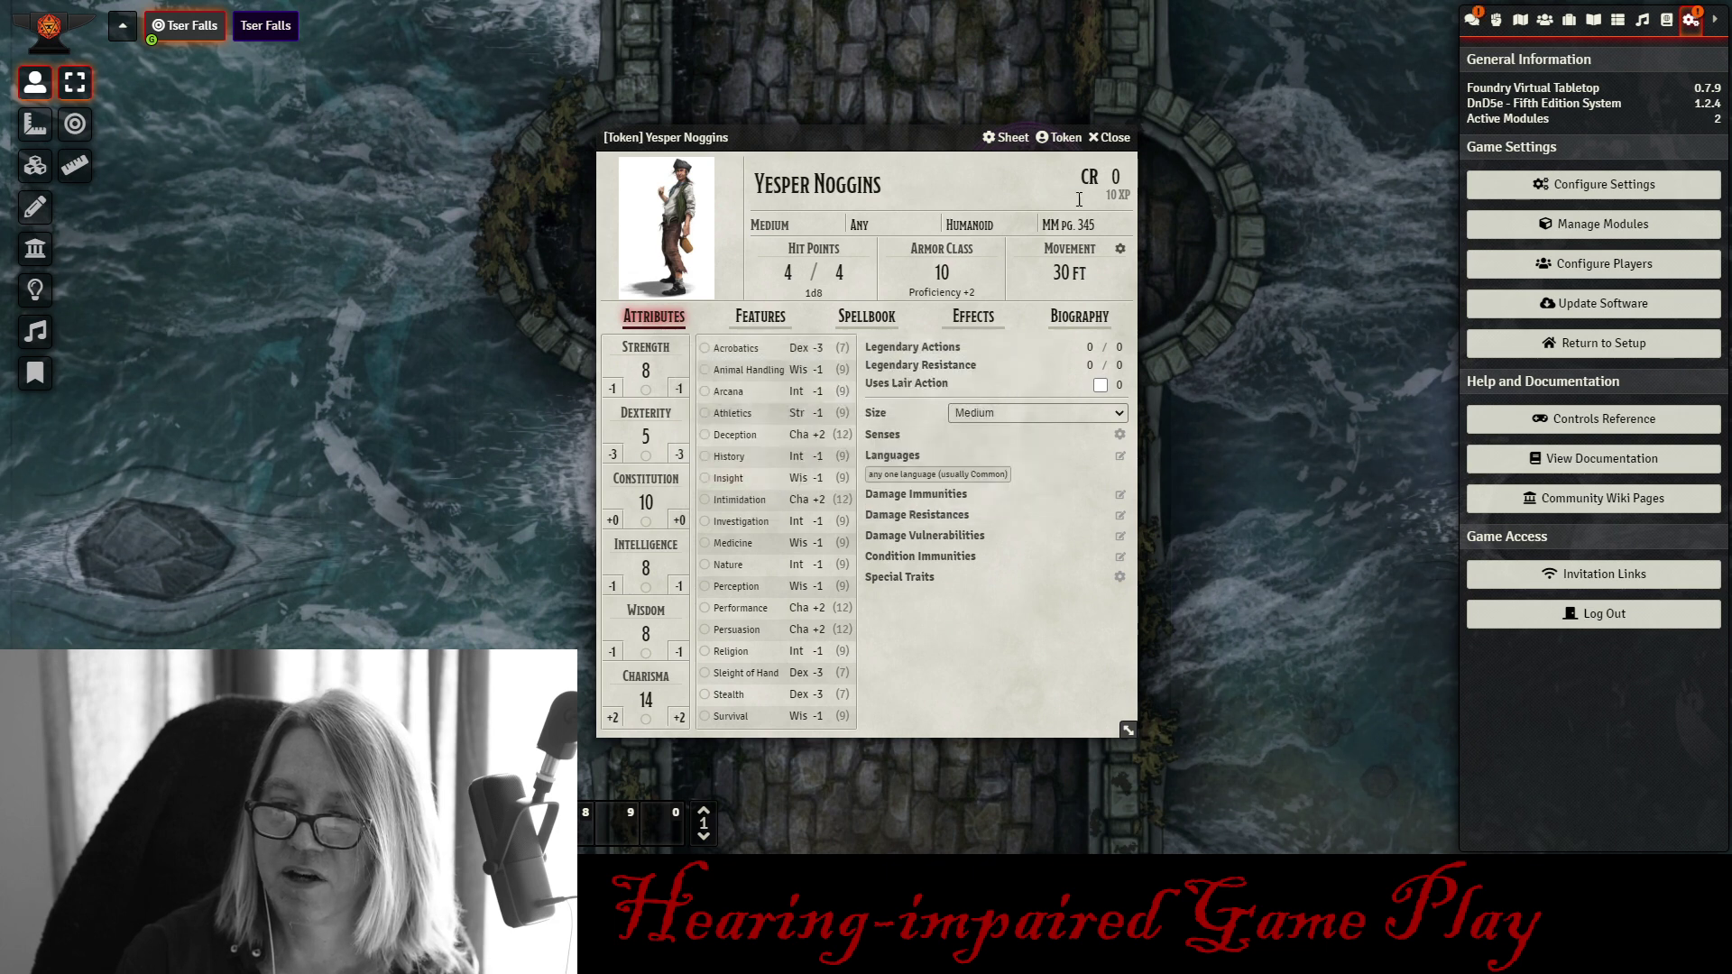
left_click(1115, 140)
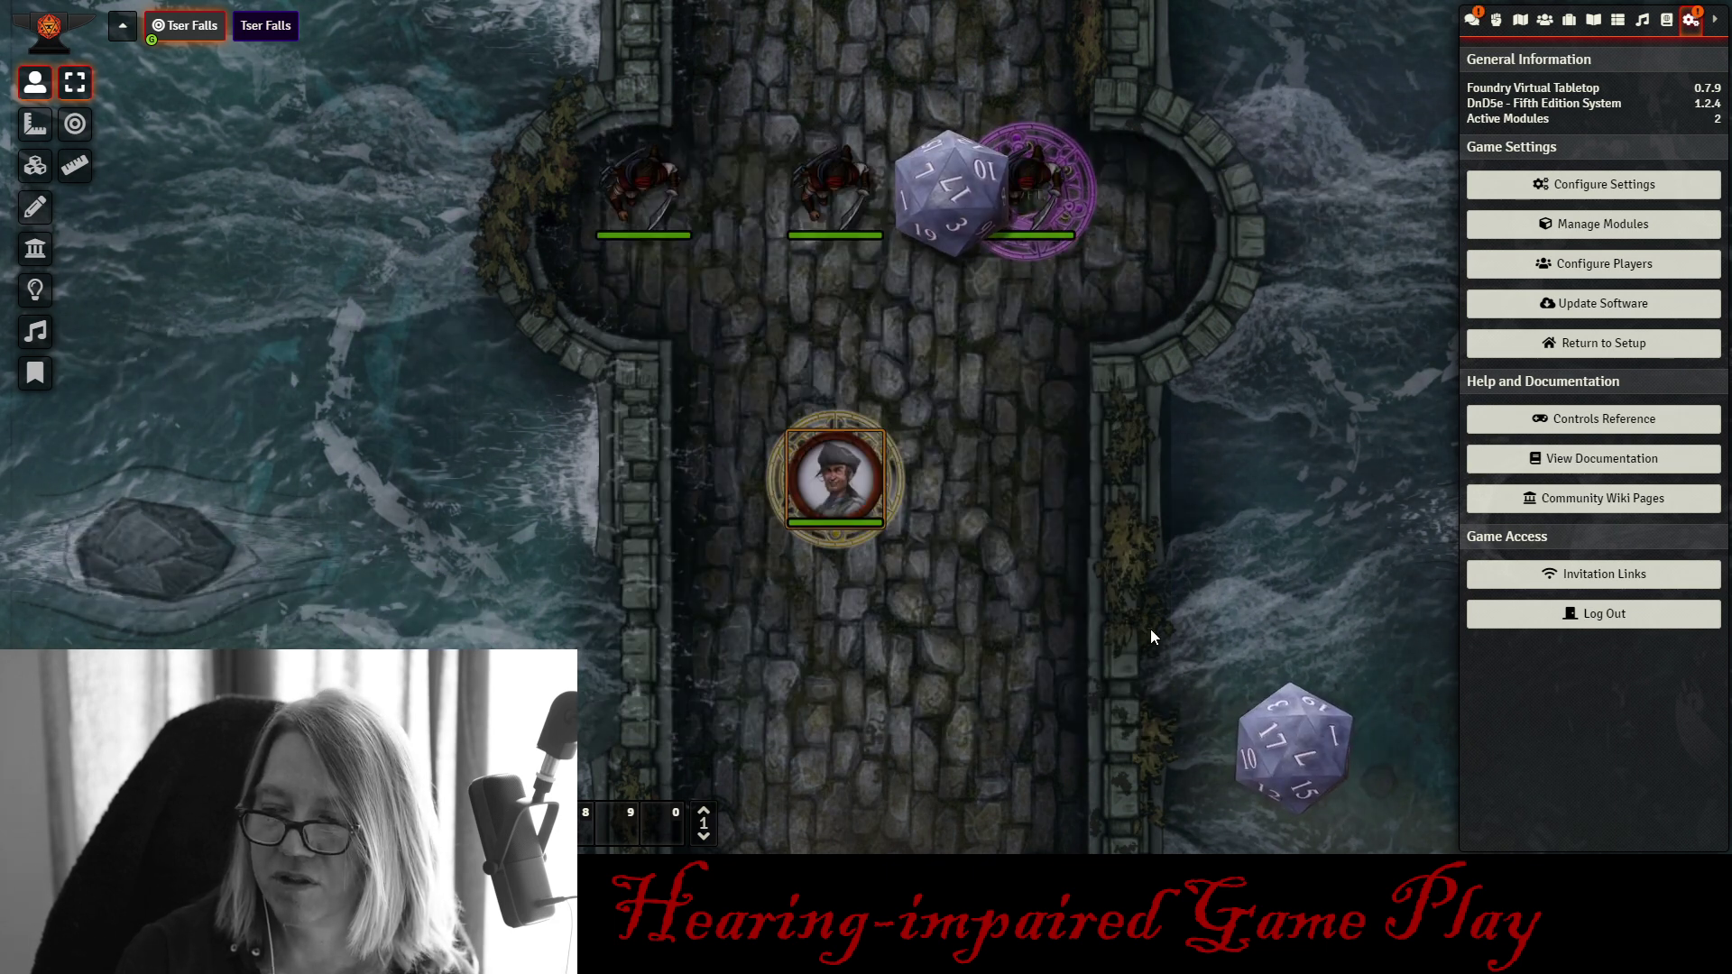